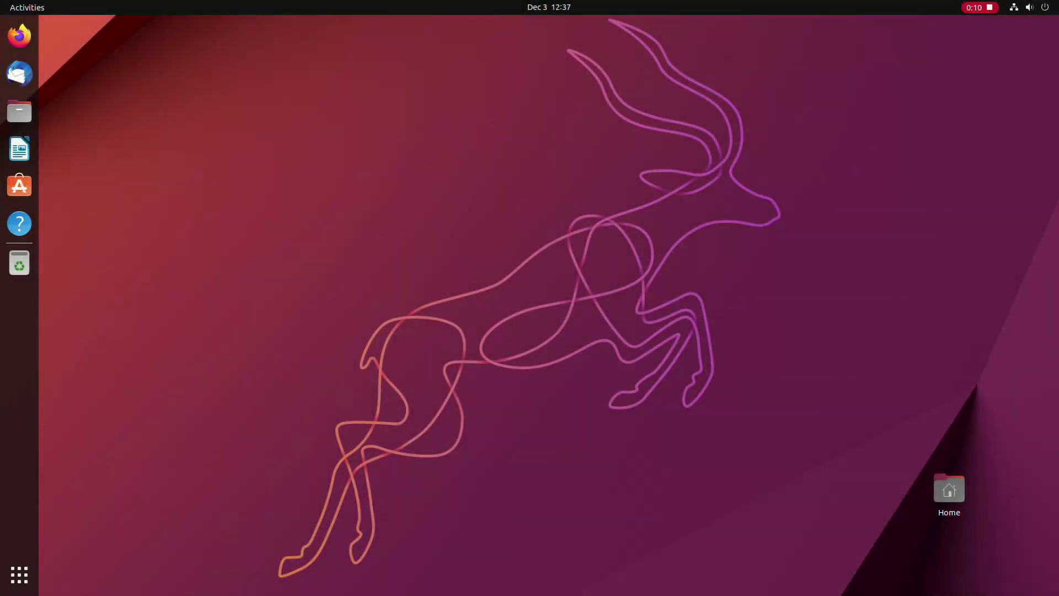
Step: Glance at the notifications panel and quick settings menu, then show the app grid
{"action": "key", "text": "super+v"}
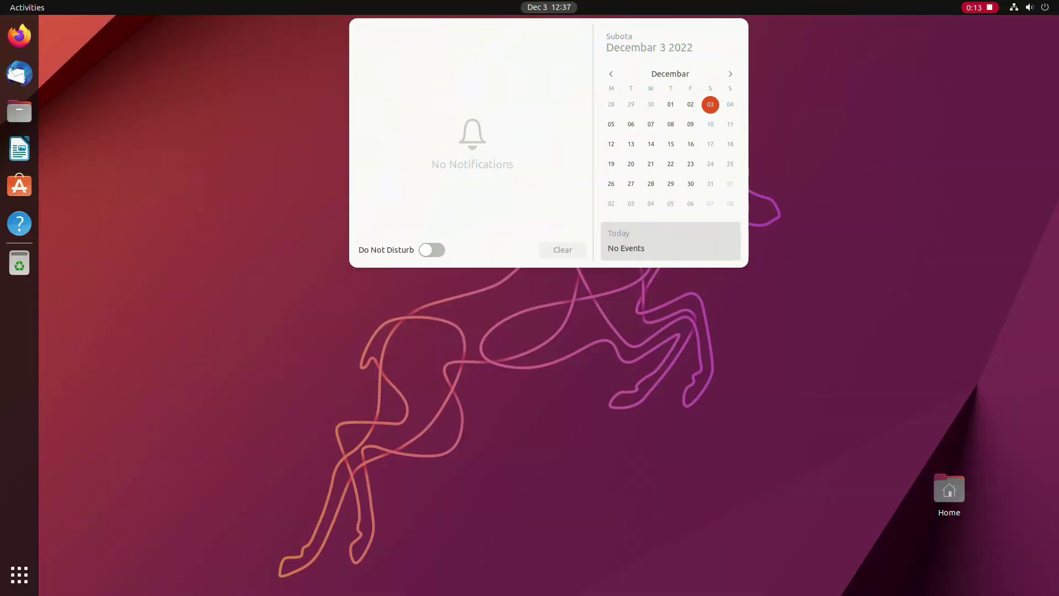
{"action": "key", "text": "Escape"}
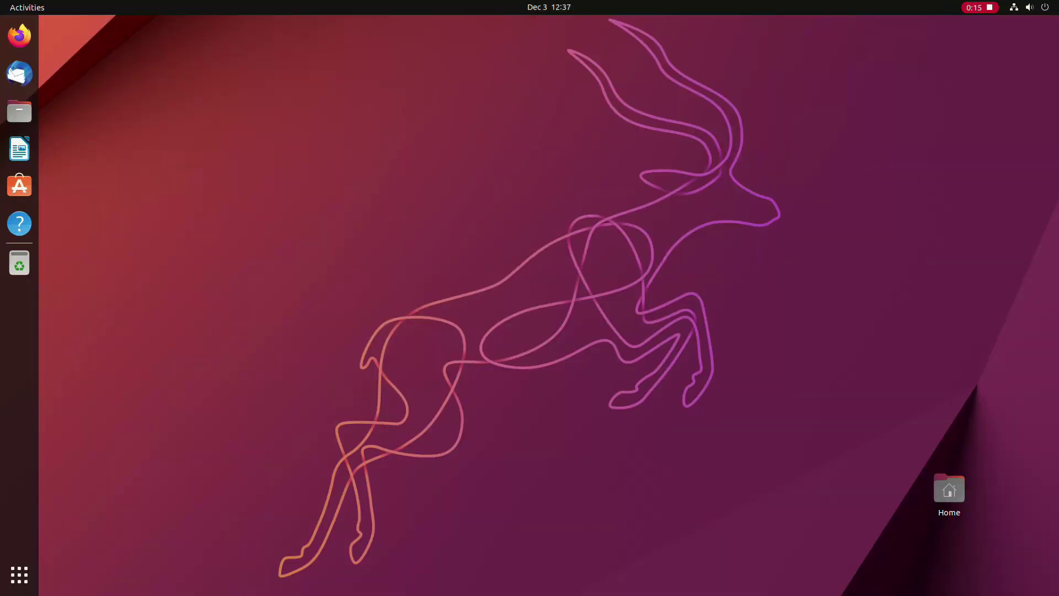
{"action": "key", "text": "super+s"}
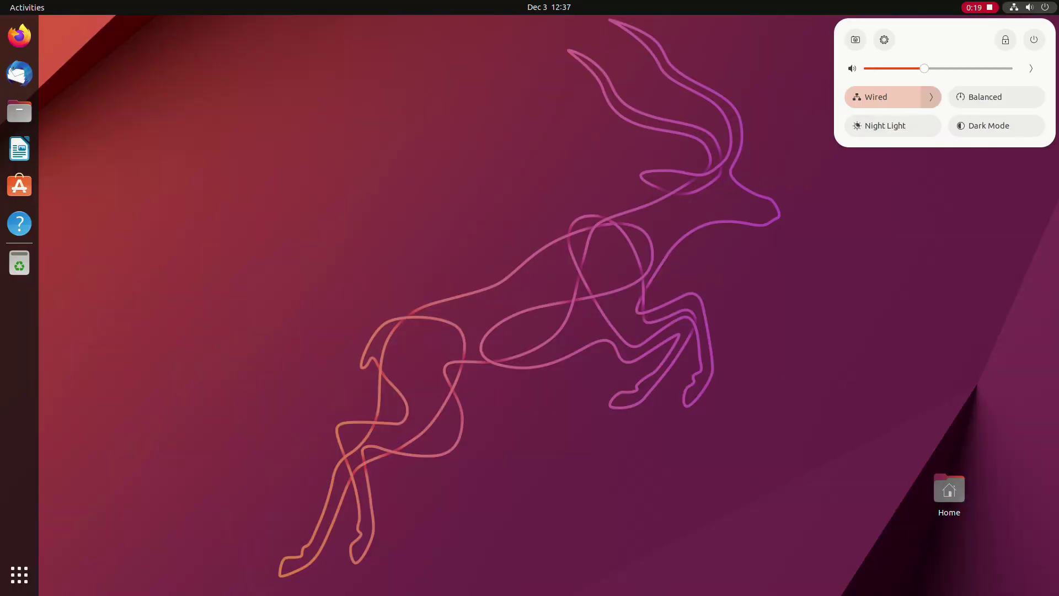
{"action": "key", "text": "Escape"}
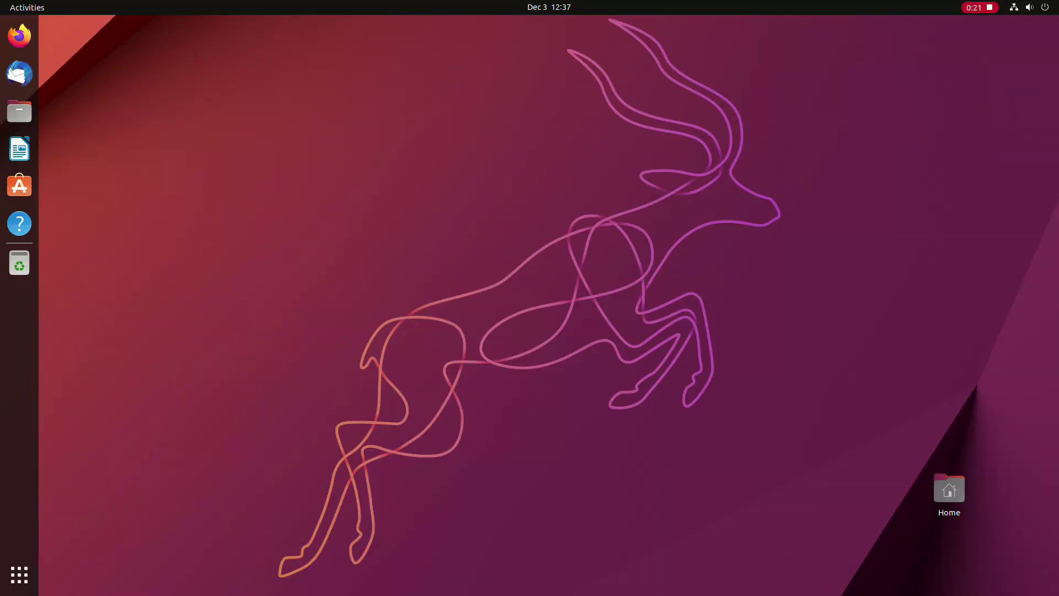
{"action": "left_click", "coordinate": [19, 574]}
Step: Check notifications and quick settings again, then browse both pages of the app grid
{"action": "left_click", "coordinate": [549, 7]}
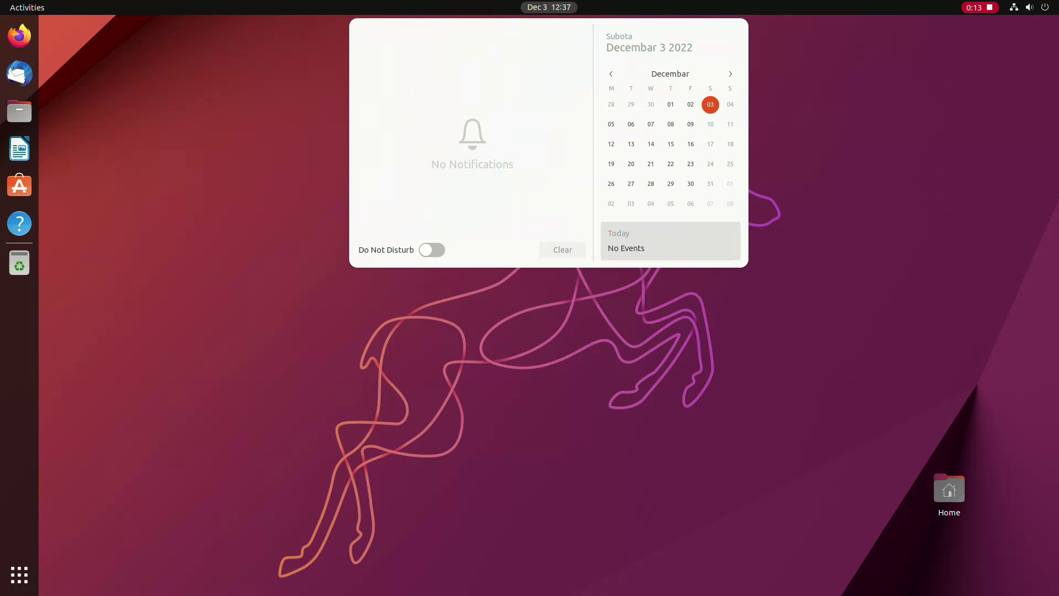
{"action": "key", "text": "Escape"}
{"action": "key", "text": "super+s"}
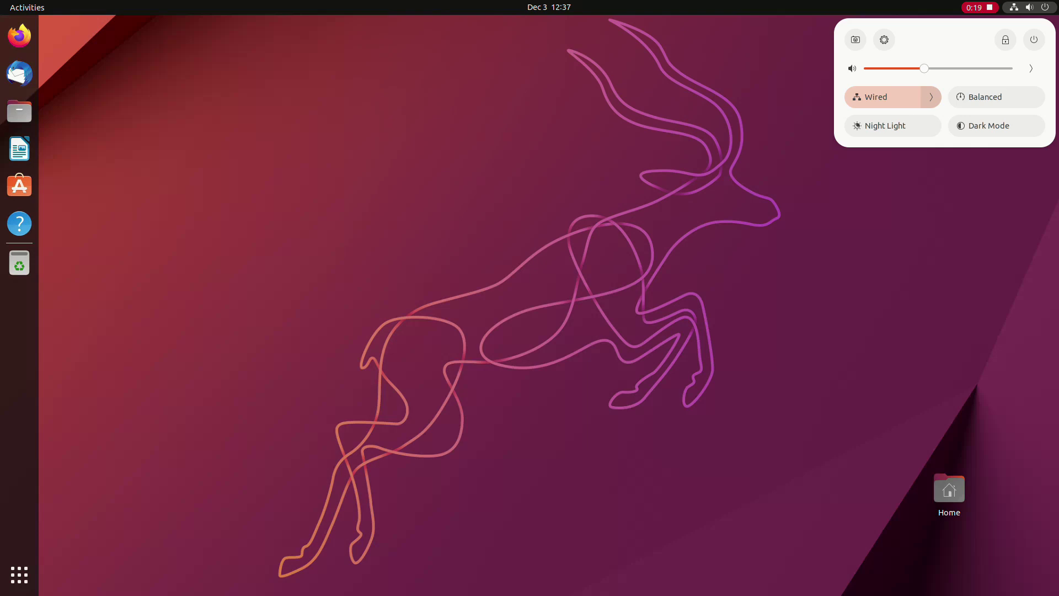
{"action": "key", "text": "Escape"}
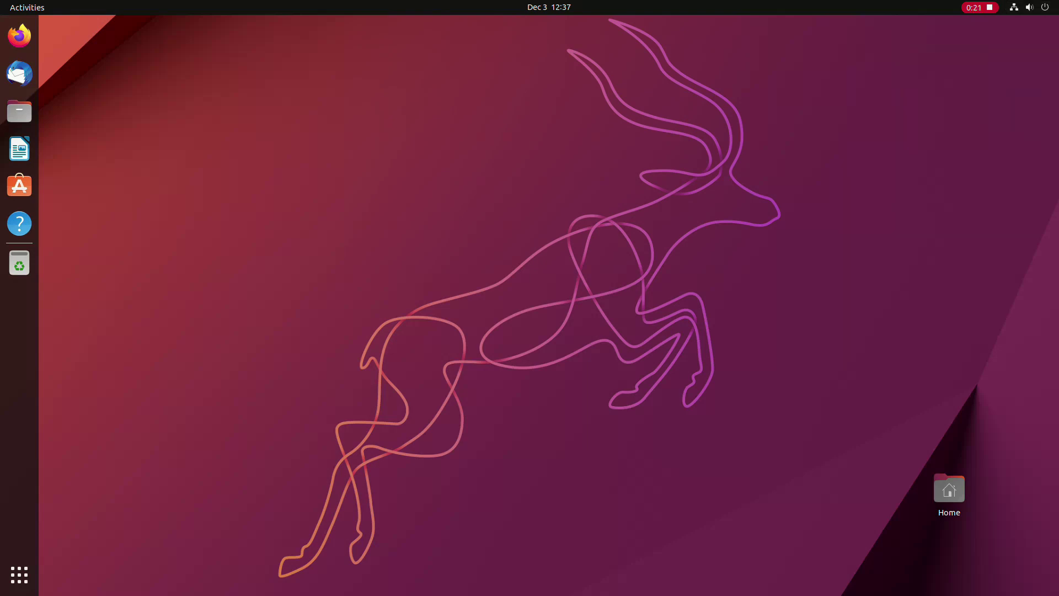
{"action": "left_click", "coordinate": [19, 575]}
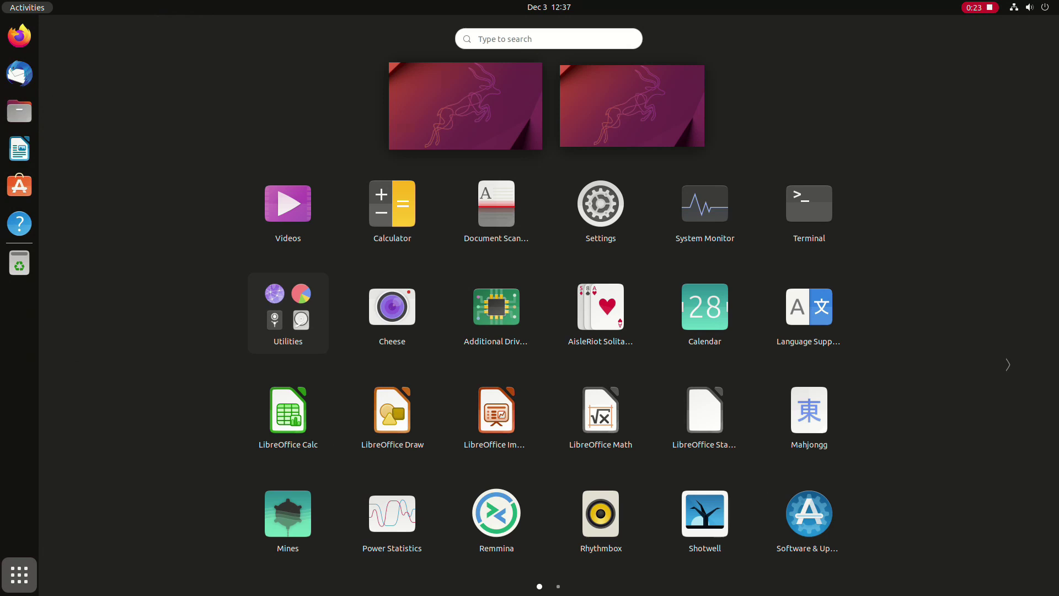
{"action": "scroll", "coordinate": [549, 364], "scroll_direction": "down", "scroll_amount": 1}
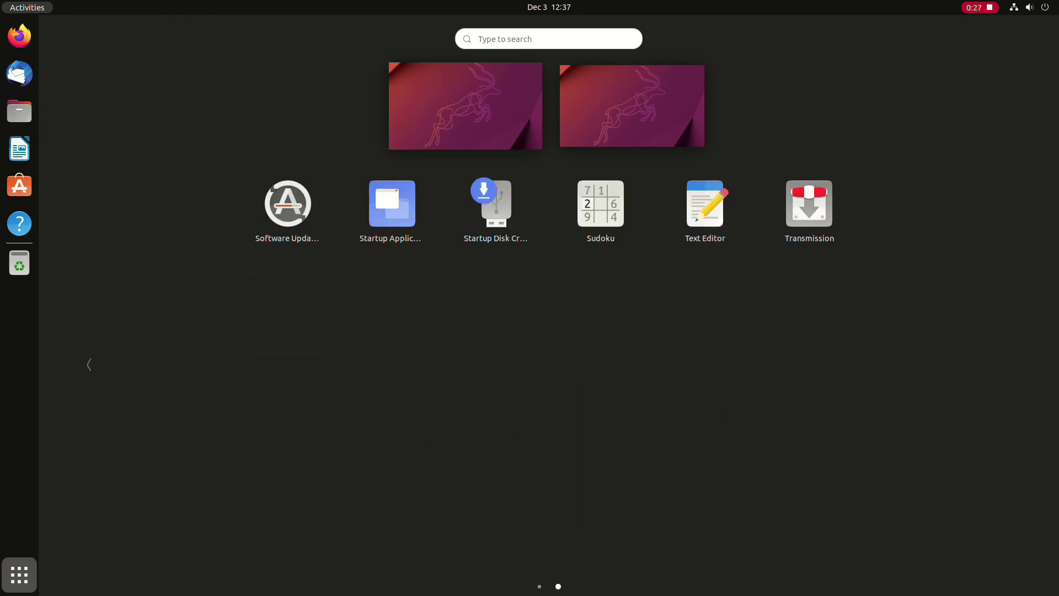
{"action": "scroll", "coordinate": [549, 365], "scroll_direction": "up", "scroll_amount": 1}
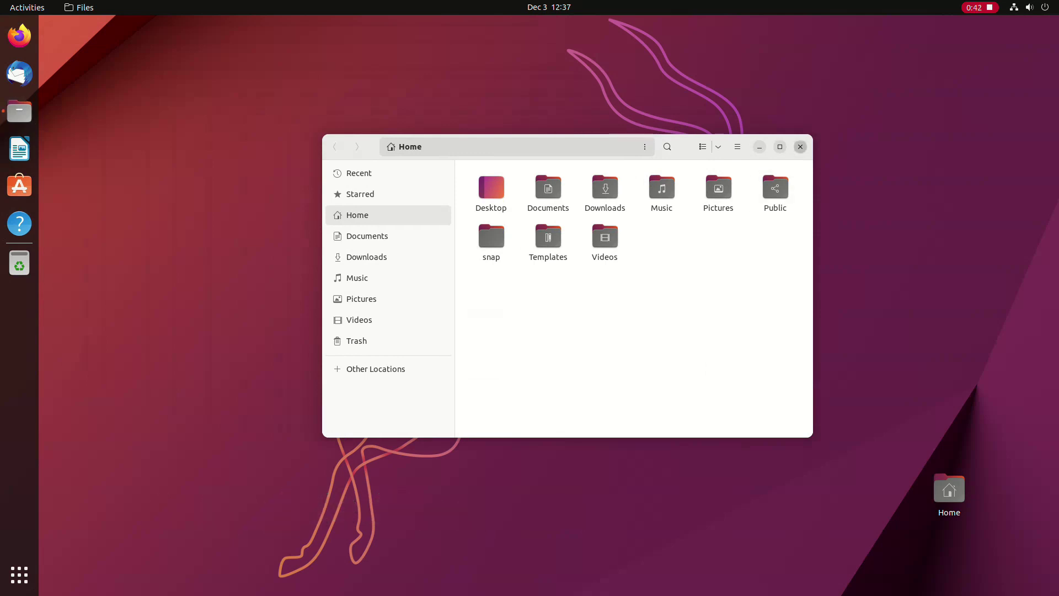
Step: Close the Files window and launch Software Updater from the second app grid page
{"action": "left_click", "coordinate": [800, 147]}
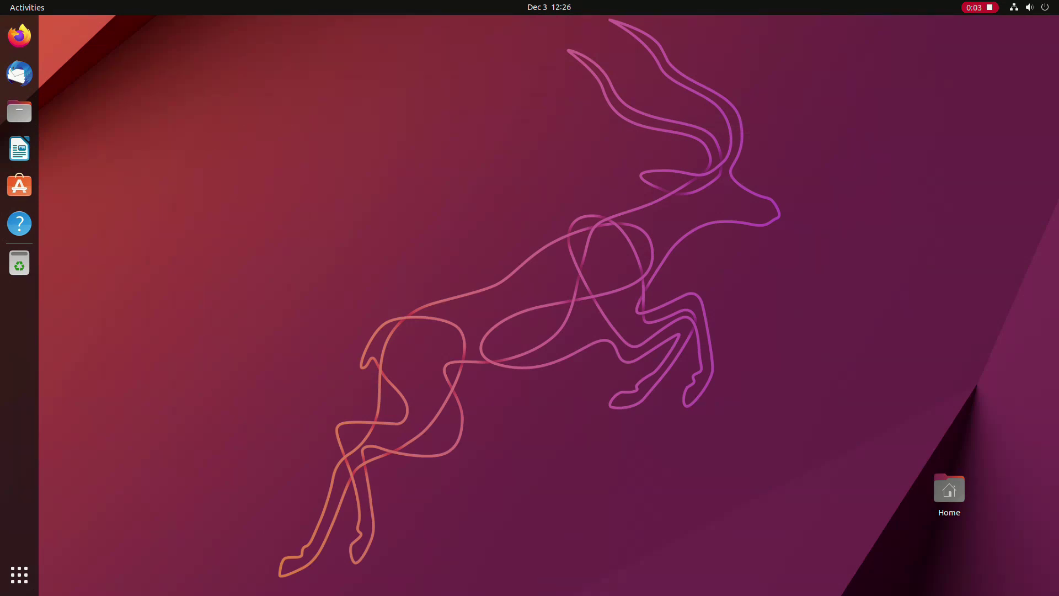
{"action": "left_click", "coordinate": [20, 575]}
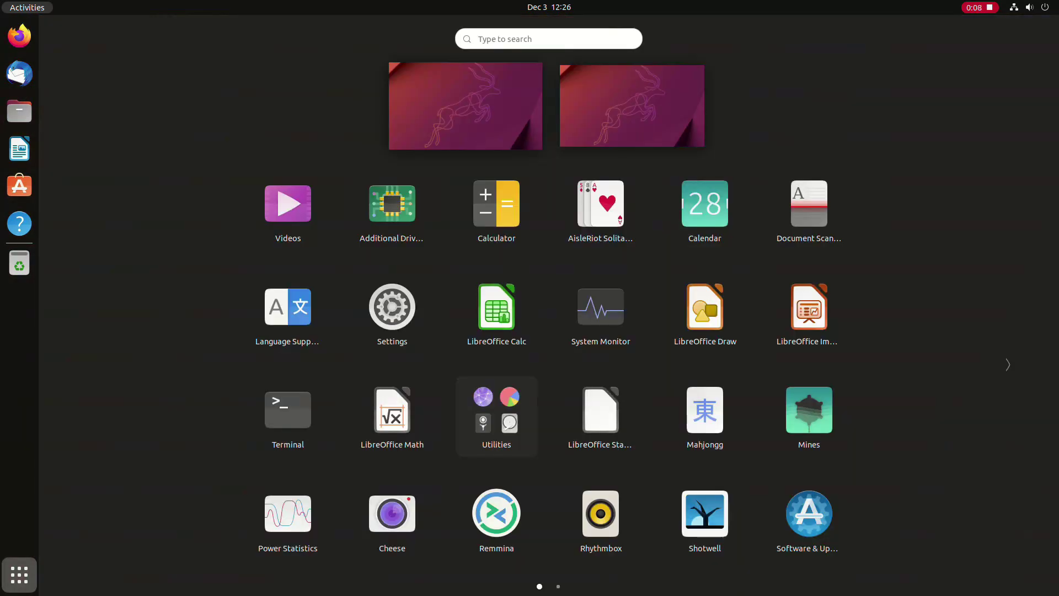
{"action": "scroll", "coordinate": [496, 417], "scroll_direction": "down", "scroll_amount": 1}
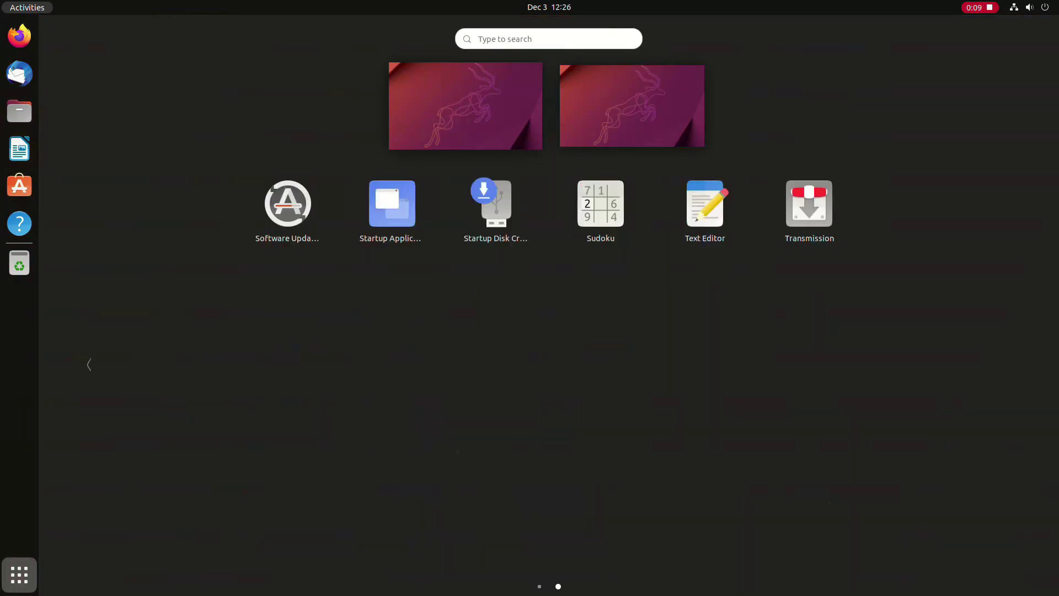
{"action": "left_click", "coordinate": [286, 204]}
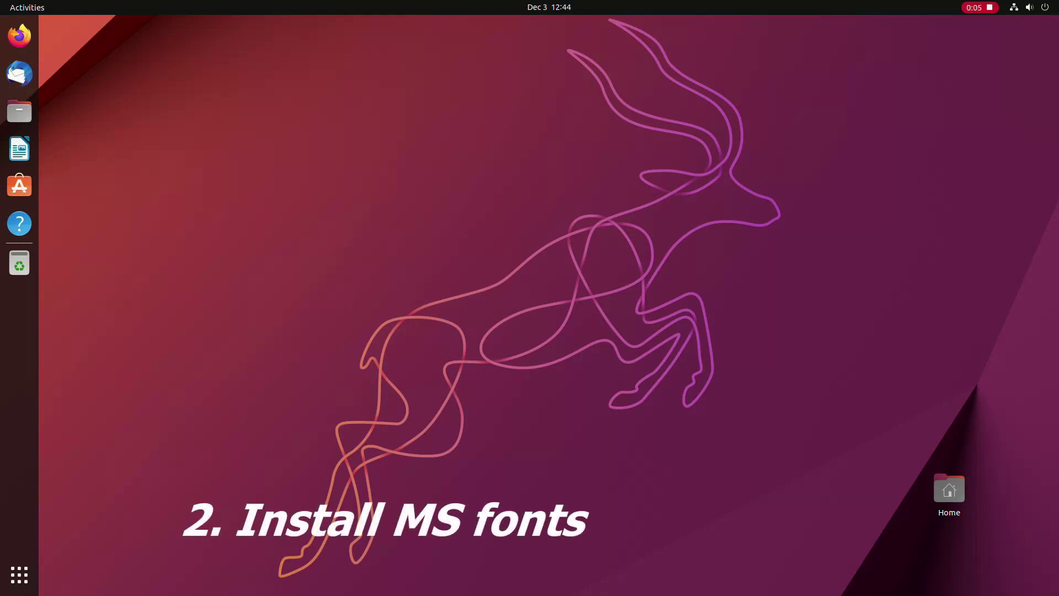
{"action": "key", "text": "super+4"}
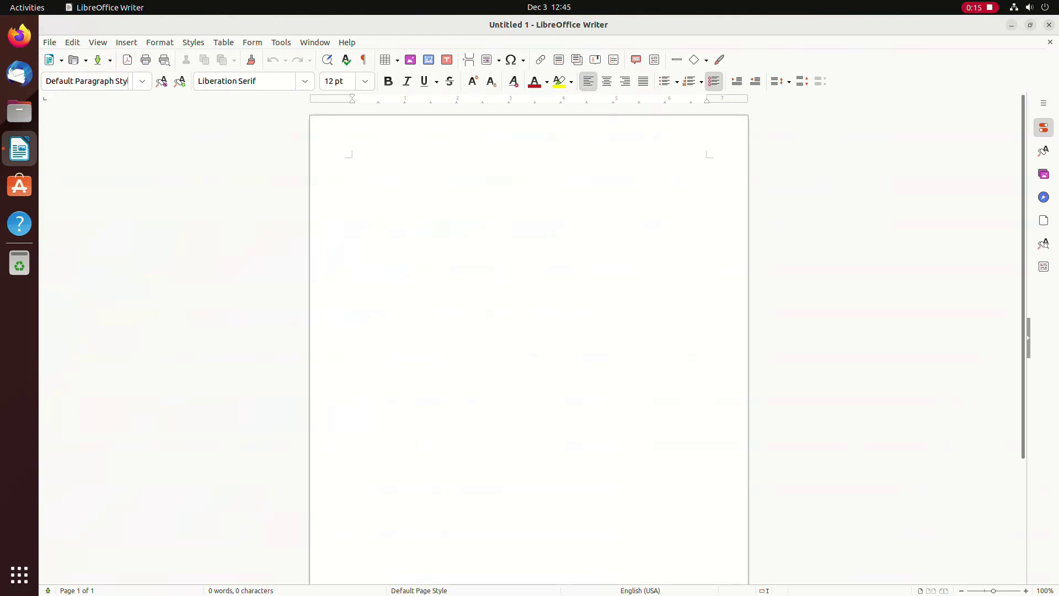
{"action": "left_click", "coordinate": [305, 81]}
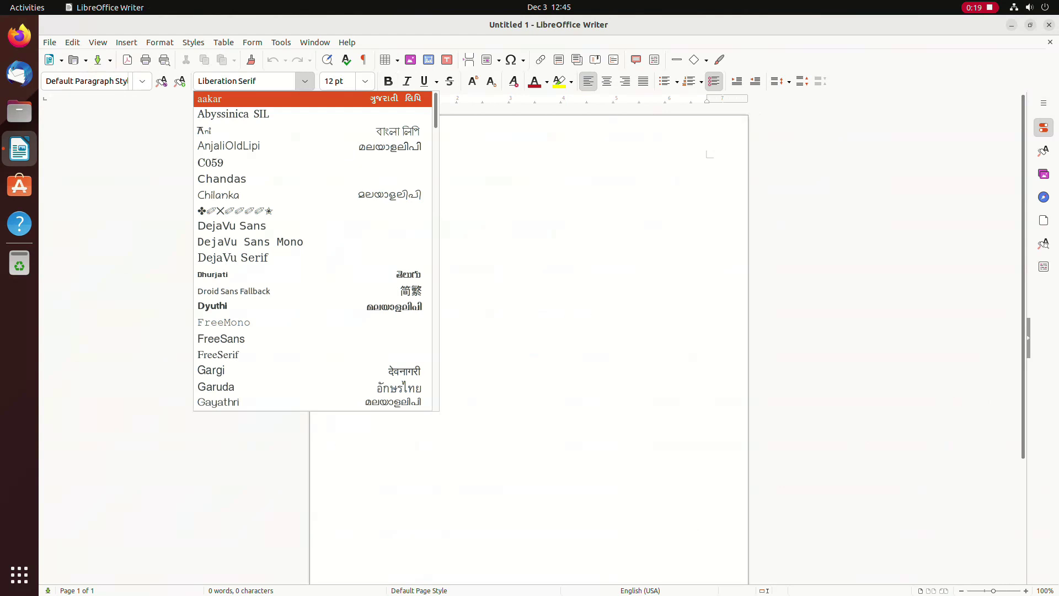
{"action": "scroll", "coordinate": [313, 251], "scroll_direction": "down", "scroll_amount": 3}
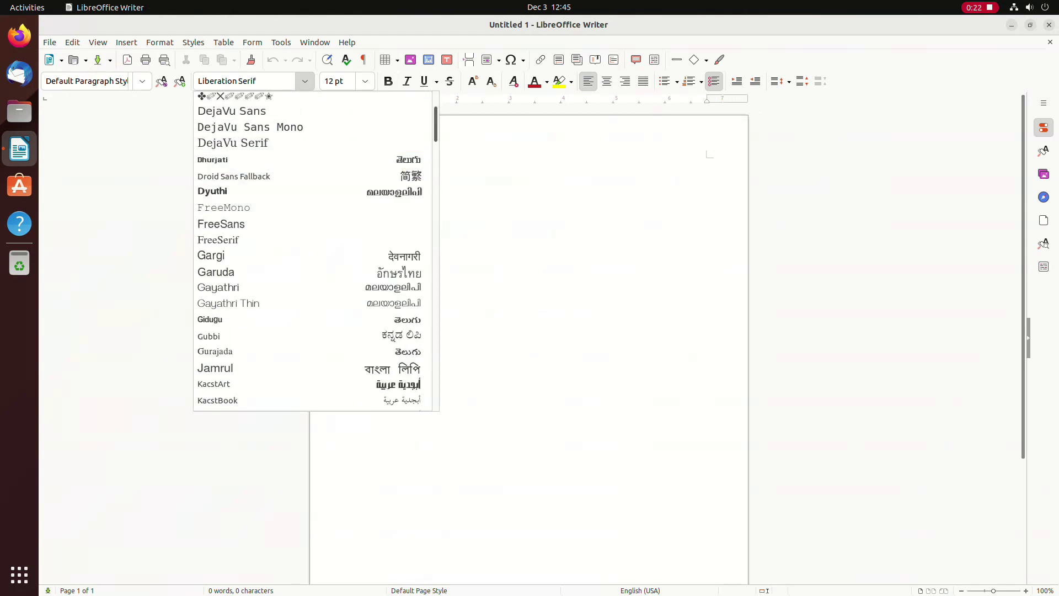
{"action": "scroll", "coordinate": [313, 251], "scroll_direction": "down", "scroll_amount": 20}
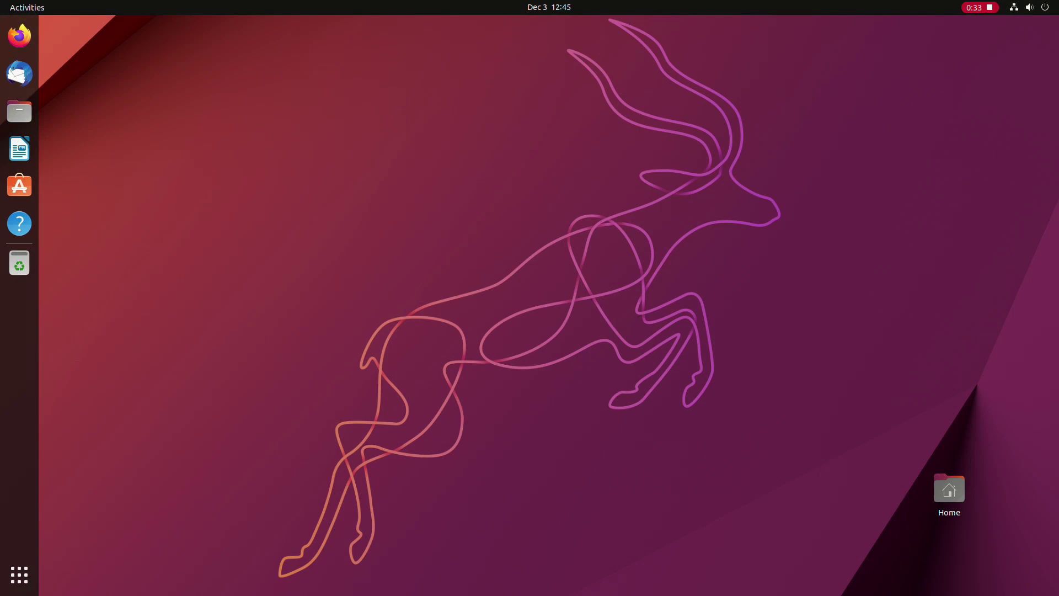
Step: Open Terminal and run 'sudo apt install ttf-mscorefonts-installer'
{"action": "key", "text": "super"}
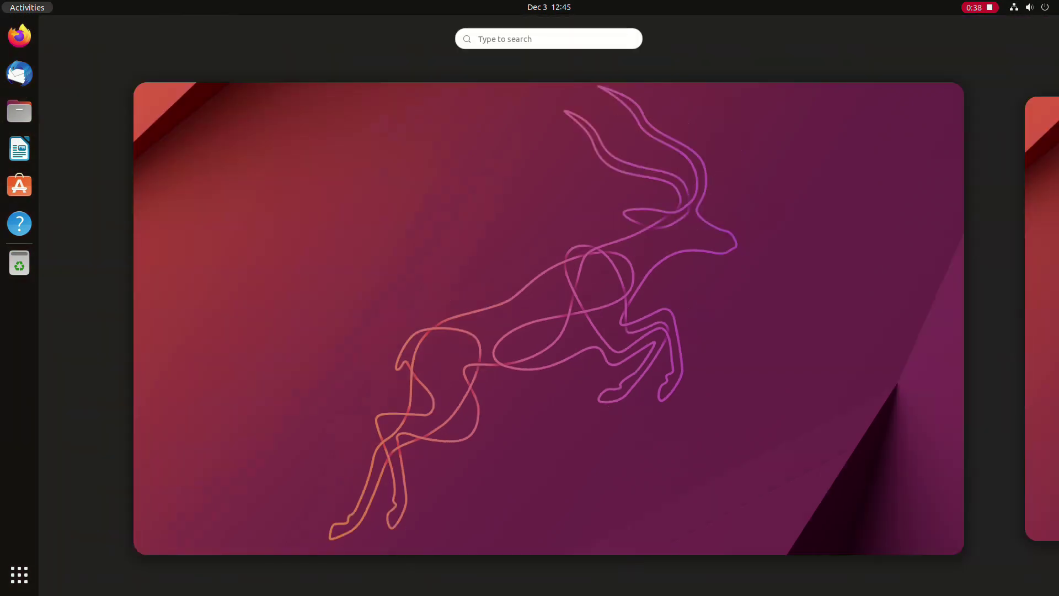
{"action": "type", "text": "terminal"}
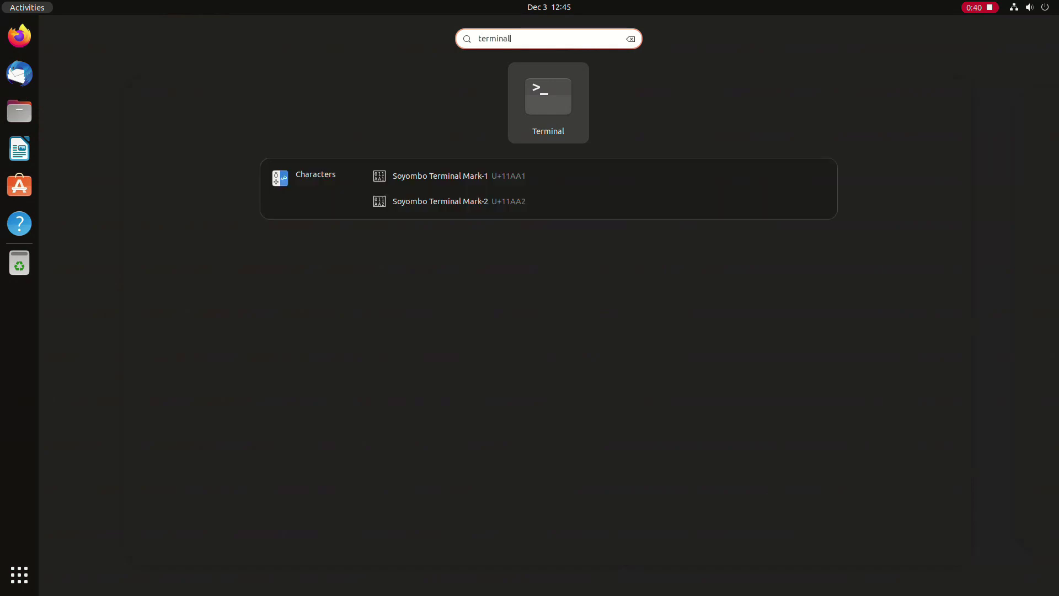
{"action": "key", "text": "Return"}
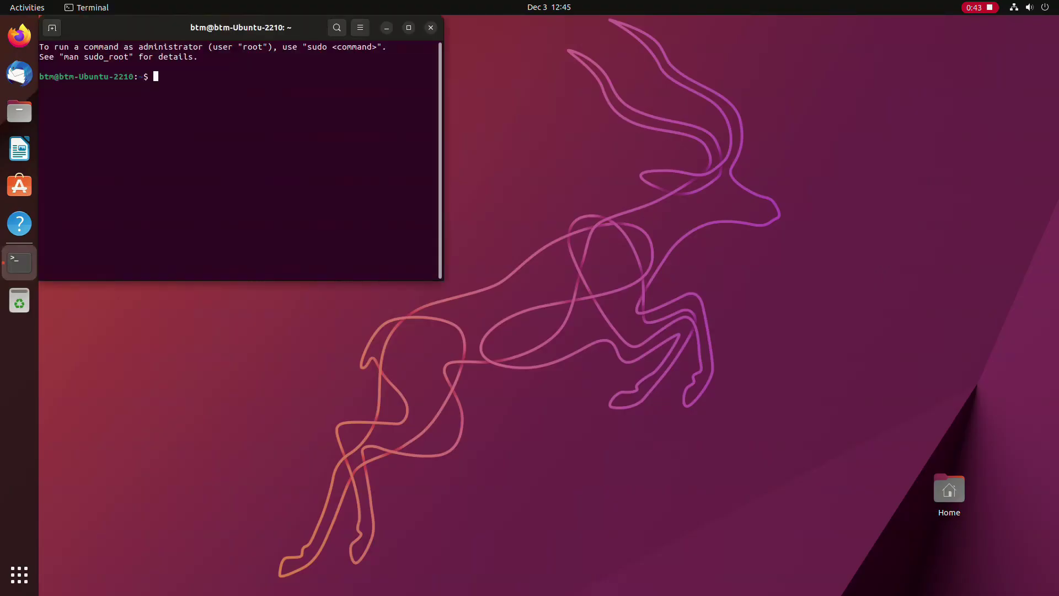
{"action": "type", "text": "su"}
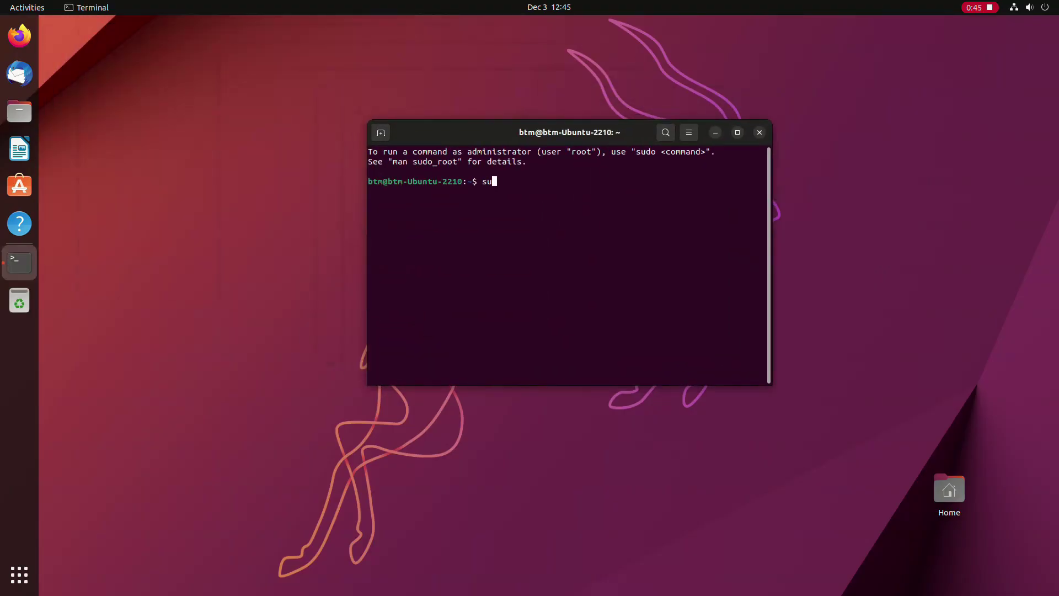
{"action": "type", "text": "do apt install ttf-mscore"}
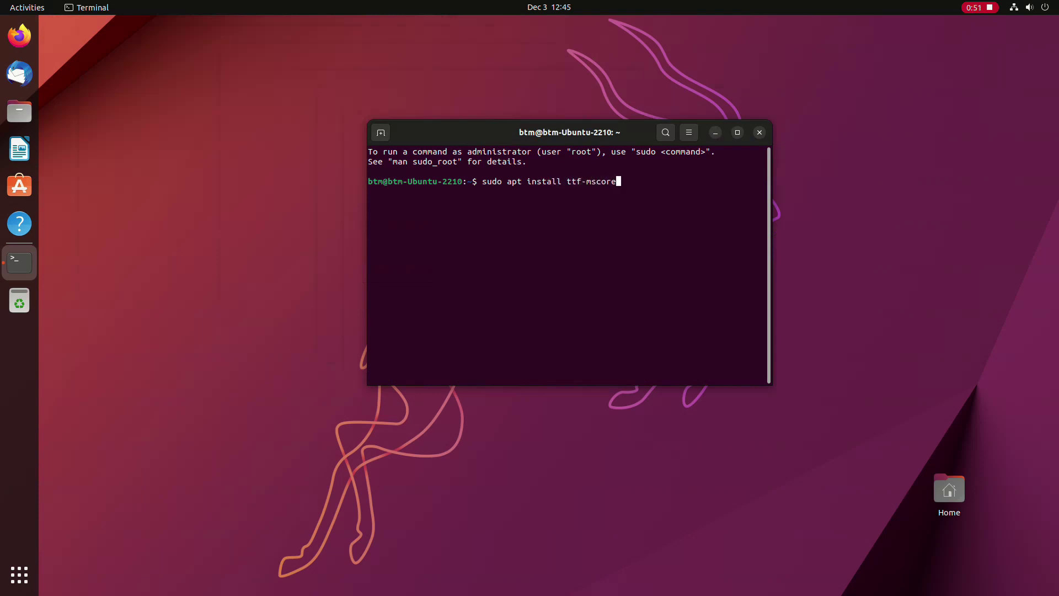
{"action": "type", "text": "fonts-installer"}
{"action": "key", "text": "Return"}
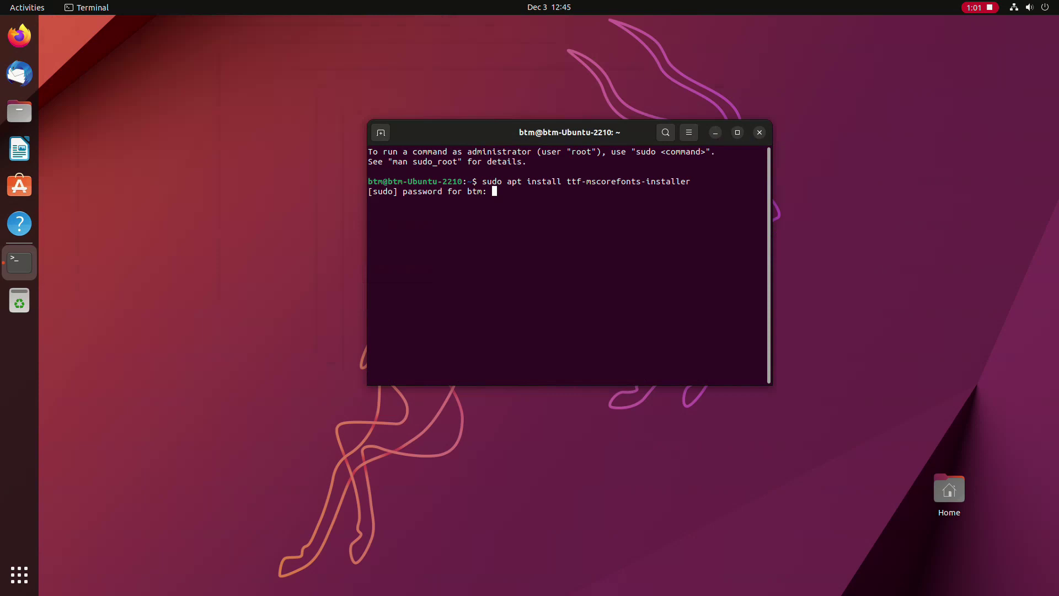
Step: Authorise with the account password, confirm with y, and accept the Microsoft fonts EULA
{"action": "key", "text": "Return"}
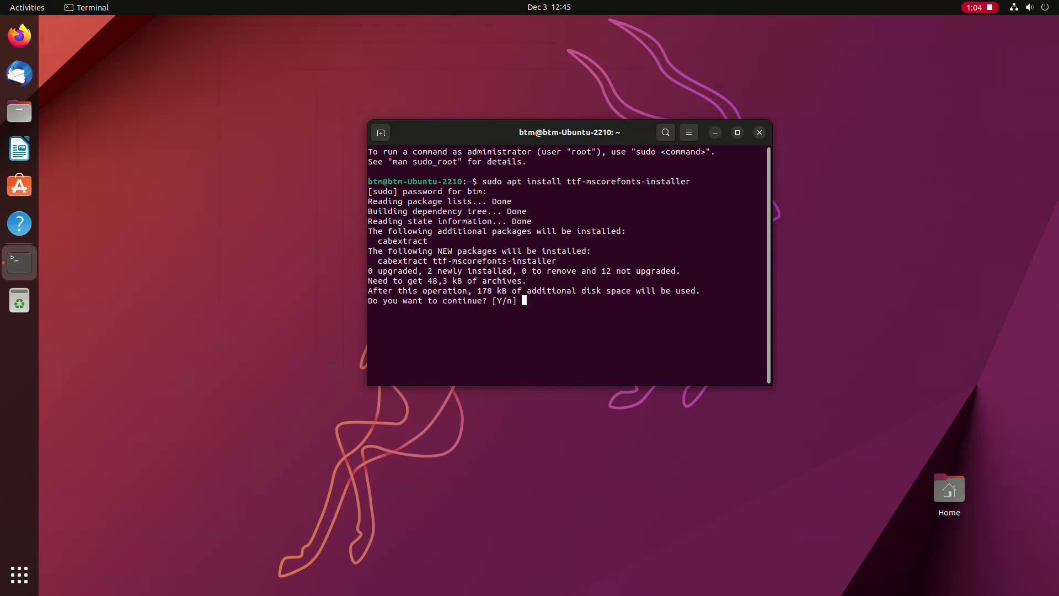
{"action": "type", "text": "y"}
{"action": "key", "text": "Return"}
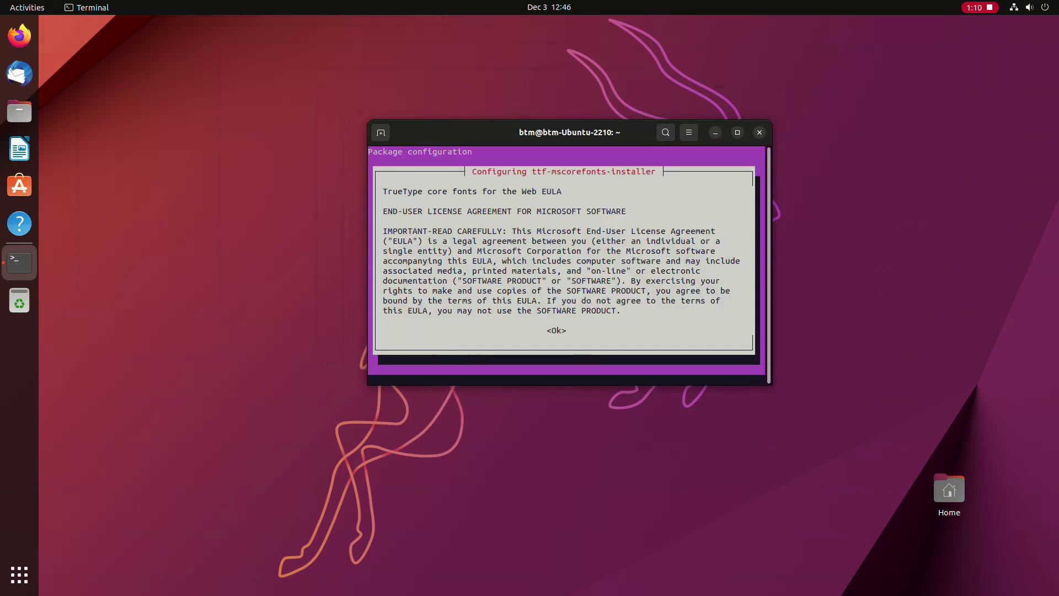
{"action": "key", "text": "Tab"}
{"action": "key", "text": "Return"}
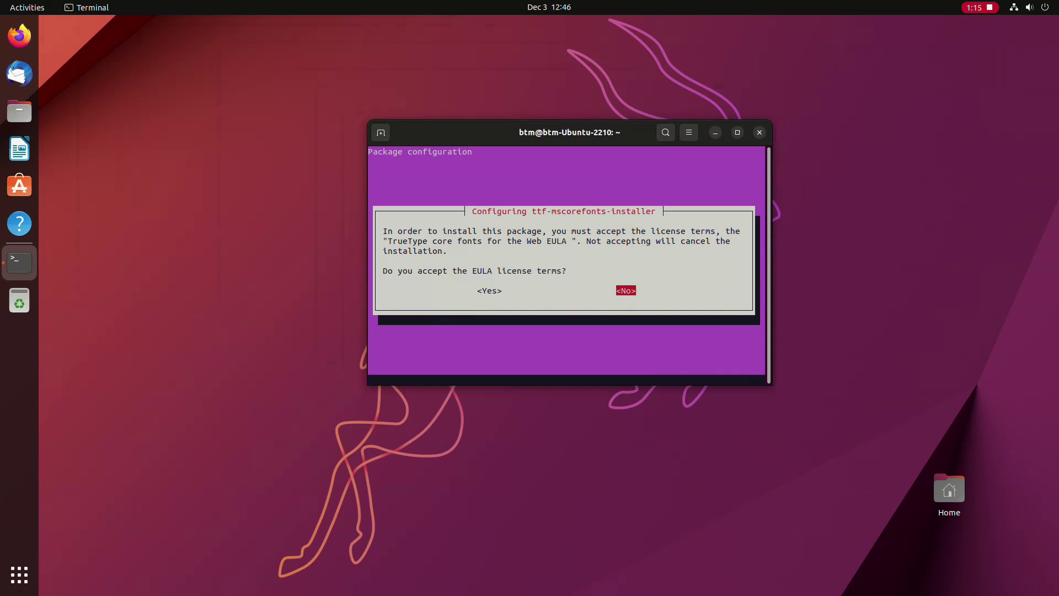
{"action": "key", "text": "Left"}
{"action": "key", "text": "Return"}
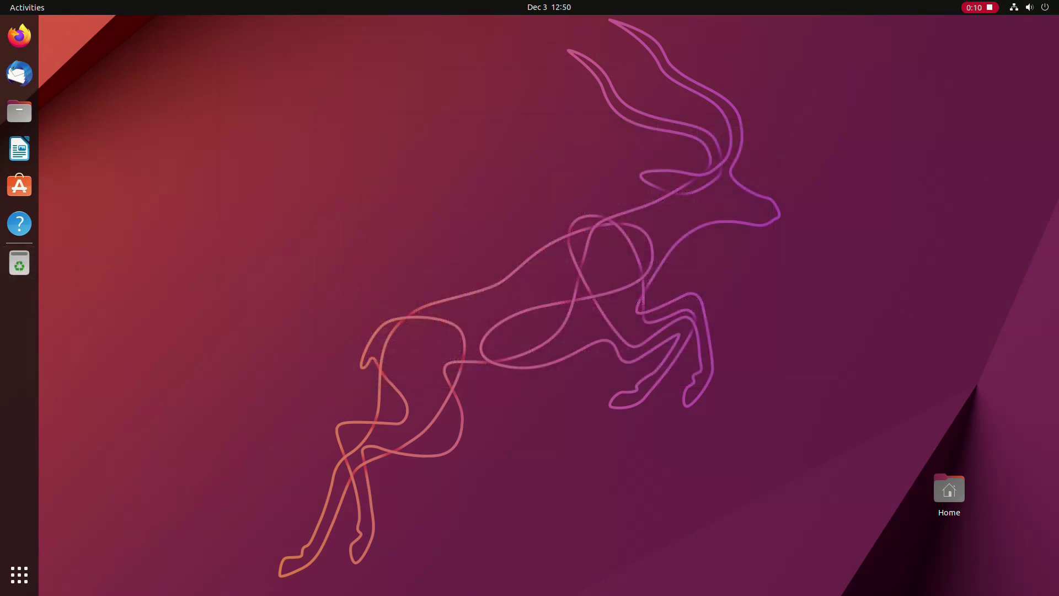
Step: Launch LibreOffice Writer with a blank document and browse the available fonts
{"action": "left_click", "coordinate": [20, 149]}
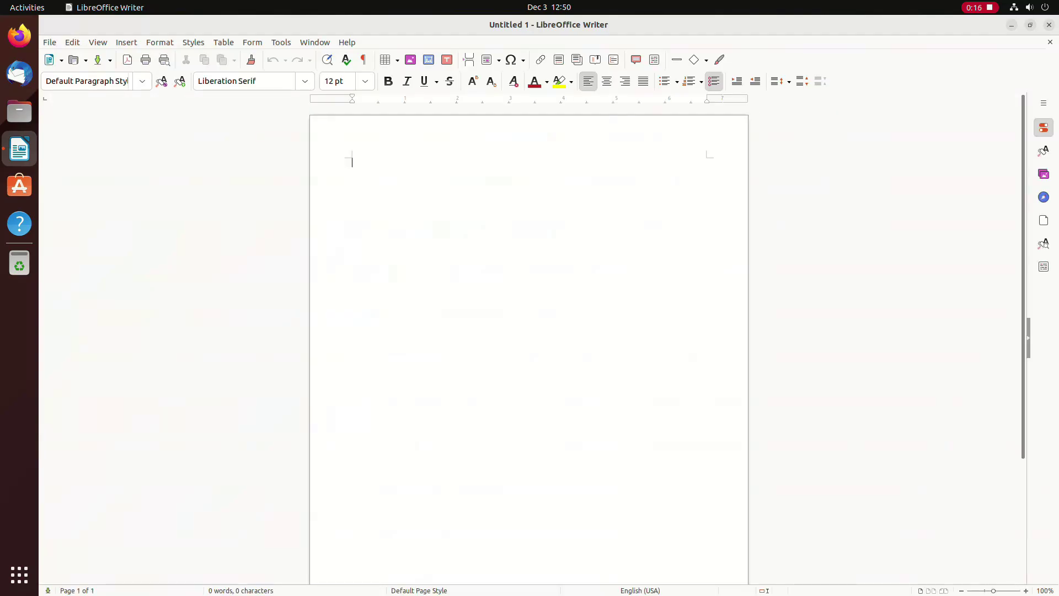
{"action": "left_click", "coordinate": [304, 81]}
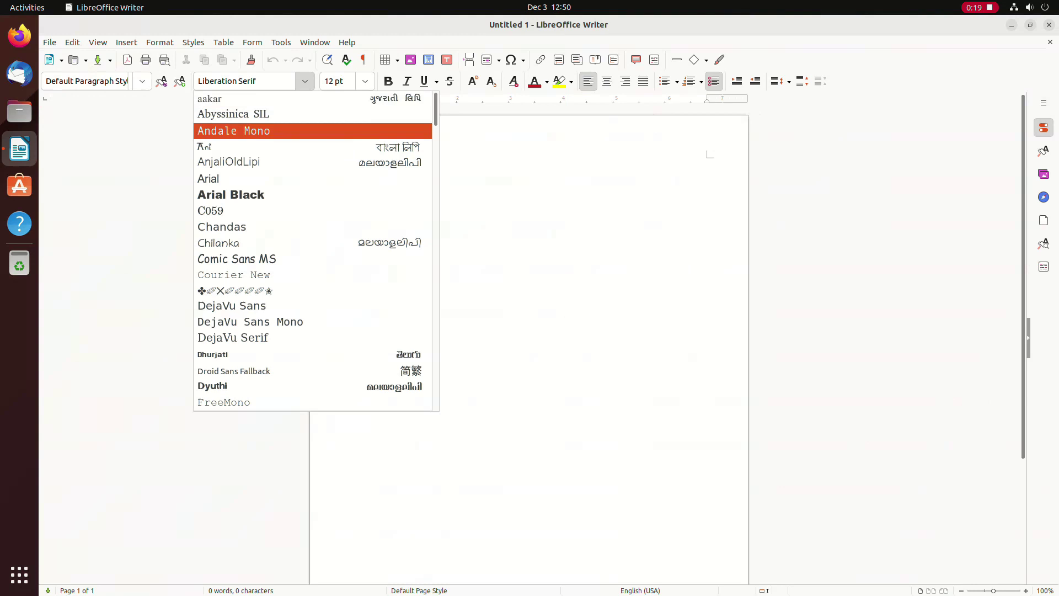
{"action": "left_click_drag", "start_coordinate": [436, 110], "coordinate": [436, 364]}
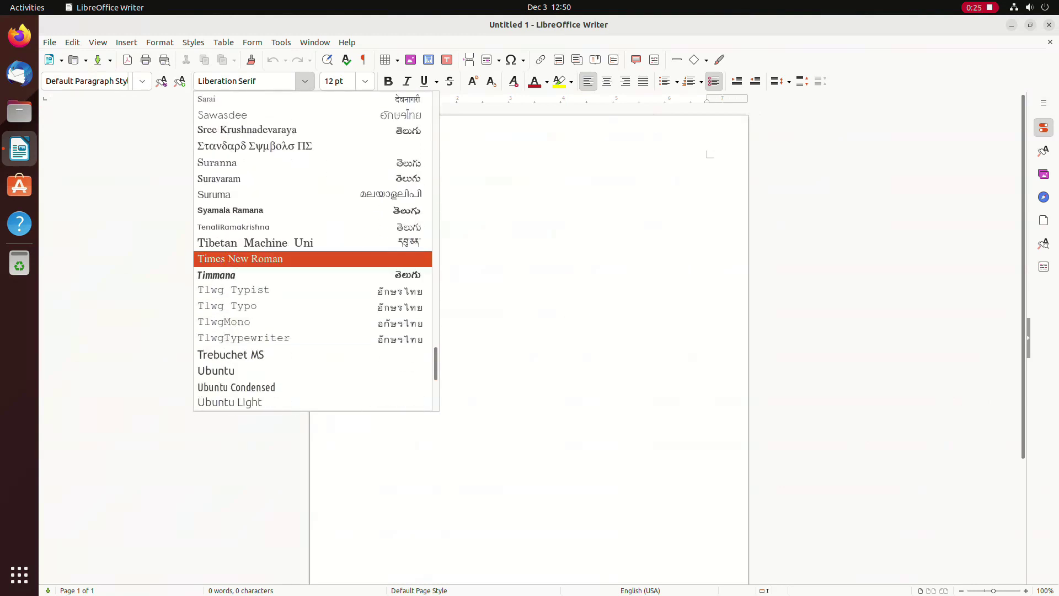
{"action": "key", "text": "Escape"}
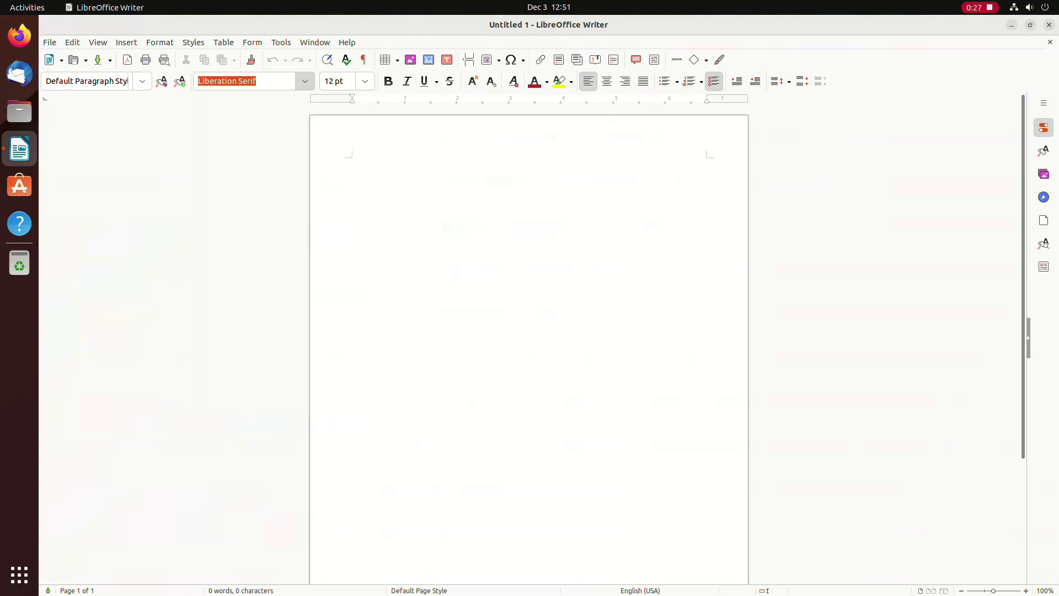
Step: In Writer's Basic Fonts (Western) options, set the default font to Arial at 15 pt
{"action": "left_click", "coordinate": [281, 42]}
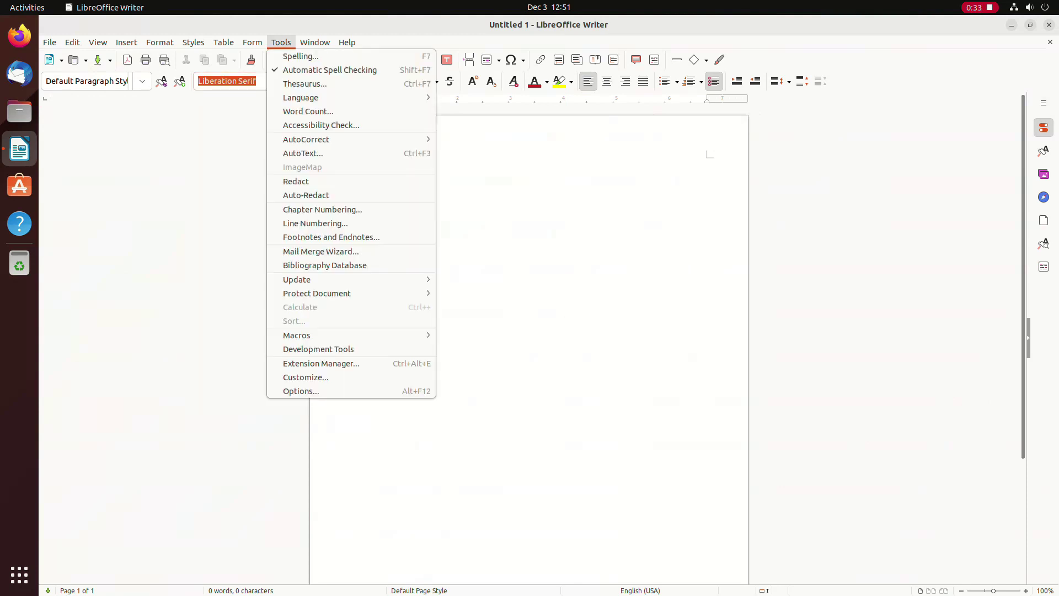
{"action": "key", "text": "Up"}
{"action": "key", "text": "Return"}
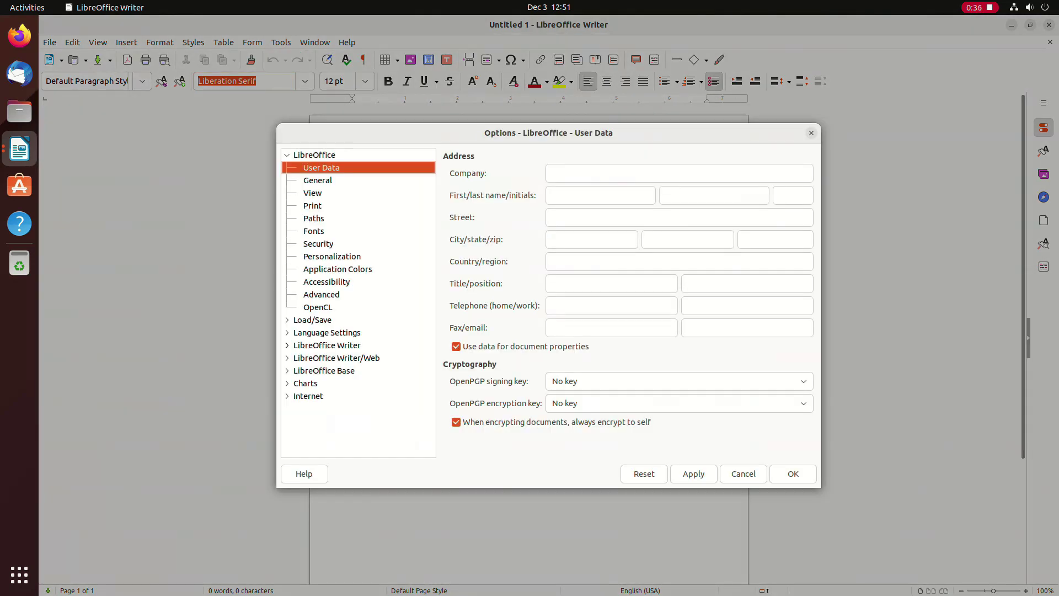
{"action": "left_click", "coordinate": [287, 345]}
{"action": "left_click", "coordinate": [343, 409]}
{"action": "left_click", "coordinate": [741, 186]}
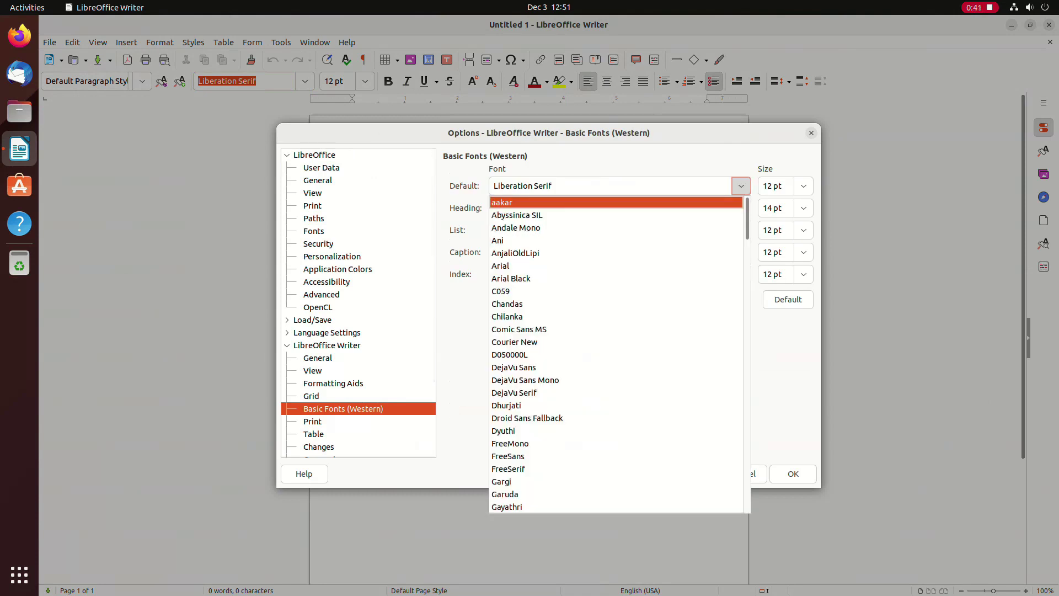
{"action": "left_click", "coordinate": [501, 266]}
{"action": "left_click", "coordinate": [804, 186]}
{"action": "left_click", "coordinate": [773, 329]}
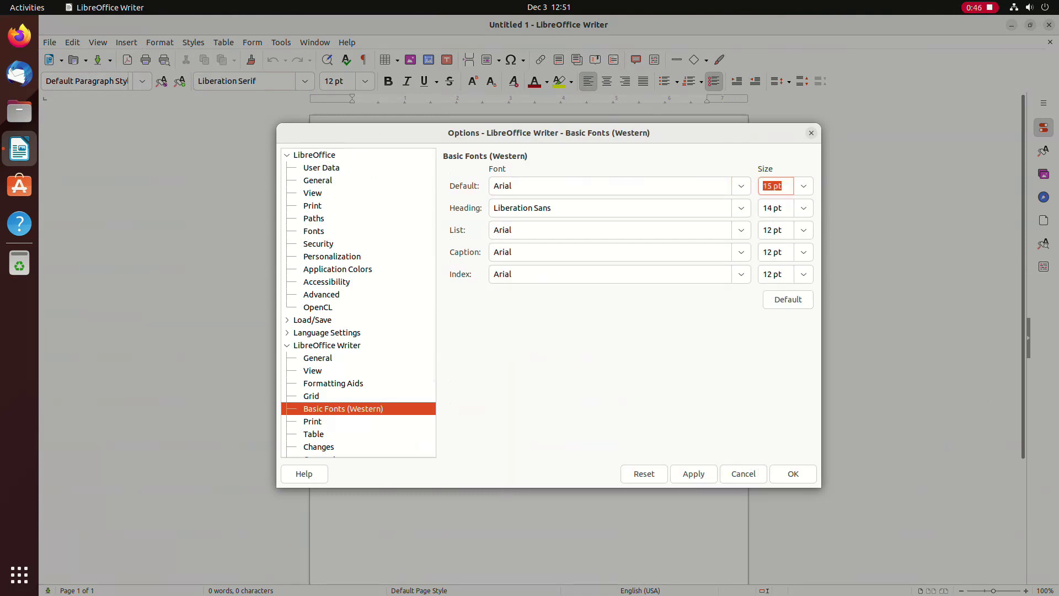
{"action": "left_click", "coordinate": [694, 474]}
{"action": "left_click", "coordinate": [792, 474]}
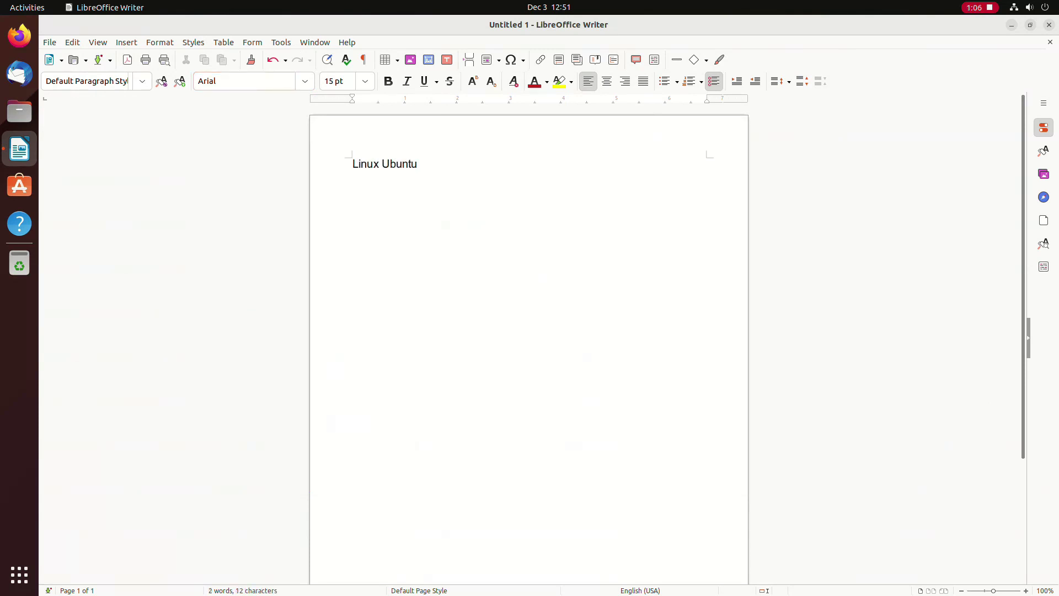
Step: Switch Writer's user interface to the Tabbed layout via View > User Interface
{"action": "left_click", "coordinate": [72, 42]}
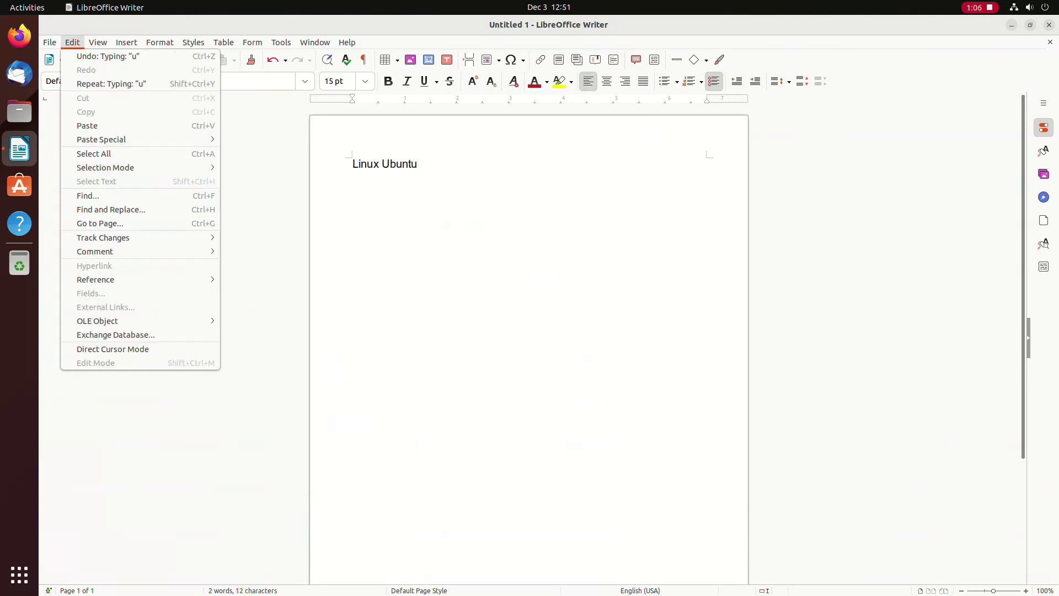
{"action": "key", "text": "Escape"}
{"action": "key", "text": "alt+v"}
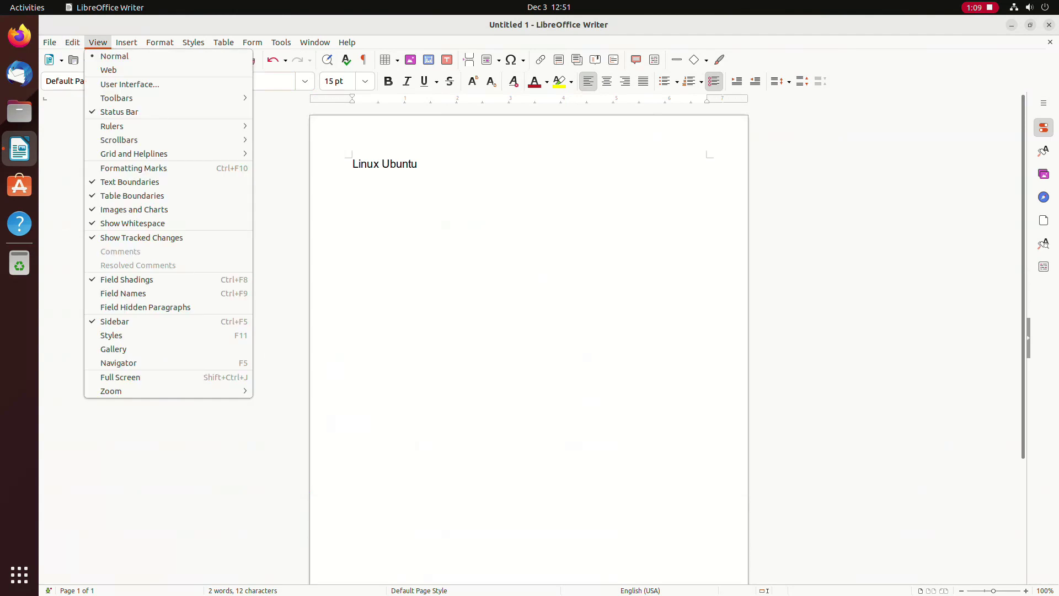
{"action": "key", "text": "Down"}
{"action": "key", "text": "Down"}
{"action": "key", "text": "Down"}
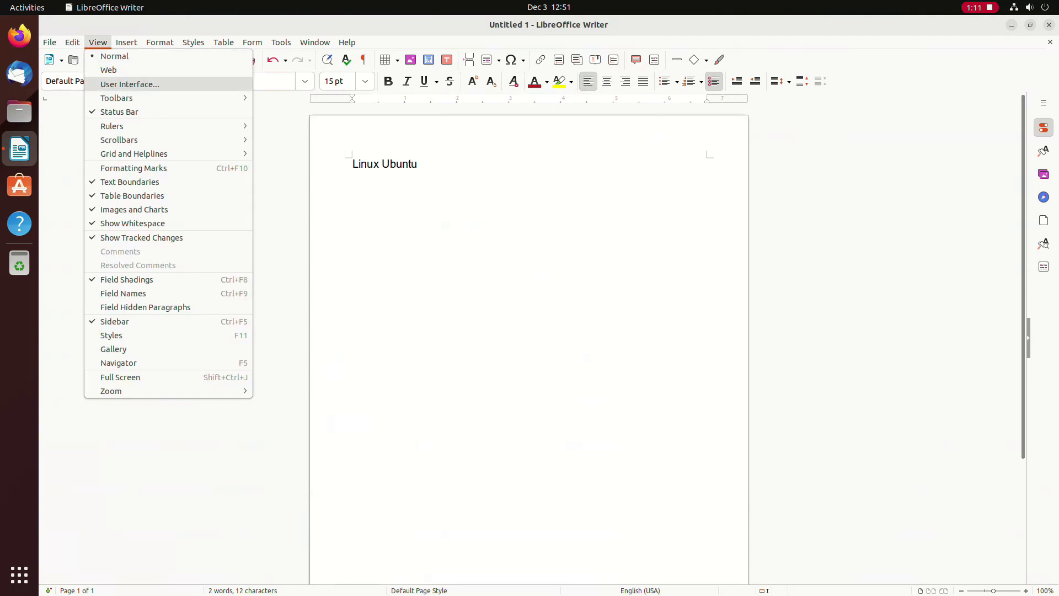
{"action": "key", "text": "Return"}
{"action": "key", "text": "Down"}
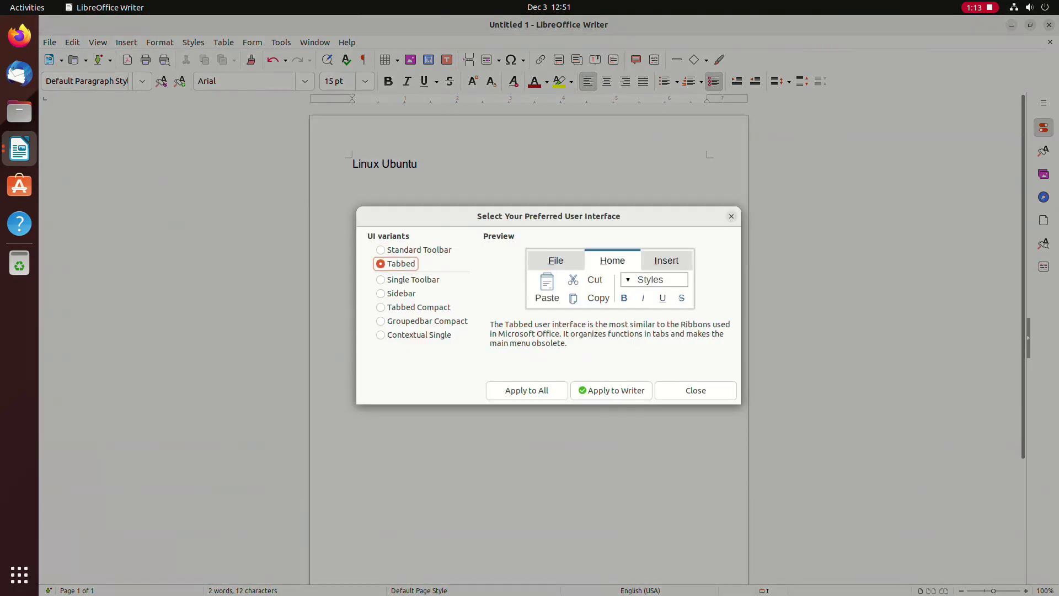
{"action": "key", "text": "Return"}
{"action": "key", "text": "Tab"}
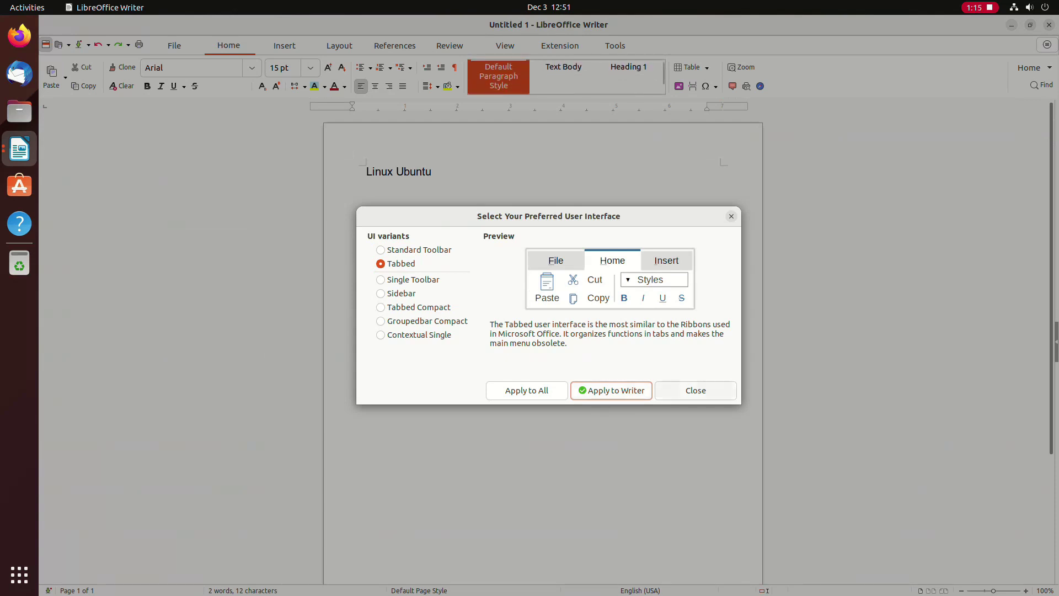
Step: Close the layout chooser and look through the File, Home and Insert ribbon pages
{"action": "key", "text": "Return"}
{"action": "key", "text": "Left"}
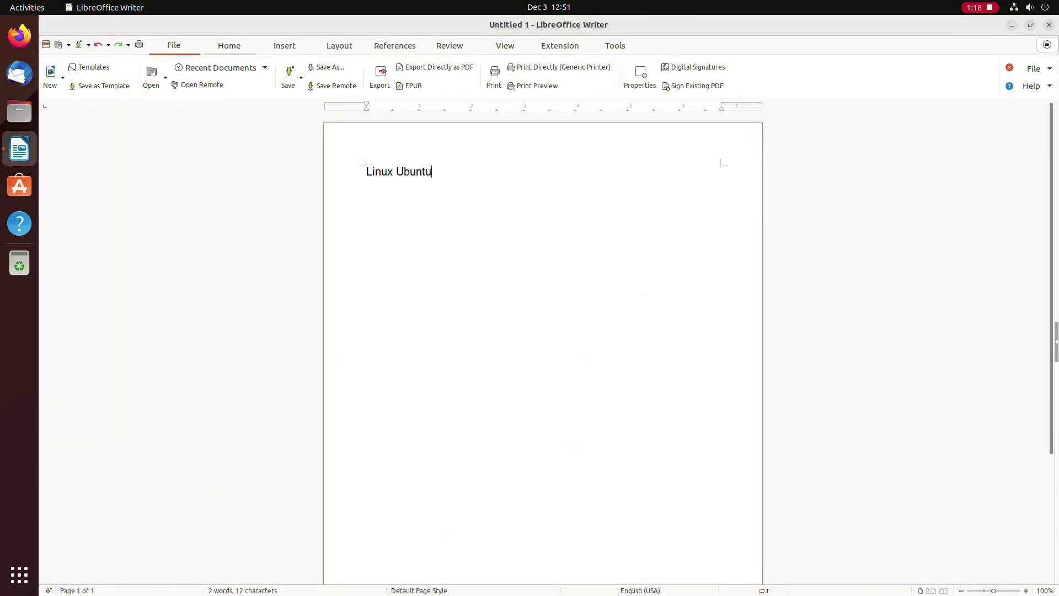
{"action": "key", "text": "Right"}
{"action": "key", "text": "Right"}
{"action": "key", "text": "Right"}
{"action": "key", "text": "Right"}
{"action": "key", "text": "Right"}
{"action": "key", "text": "Right"}
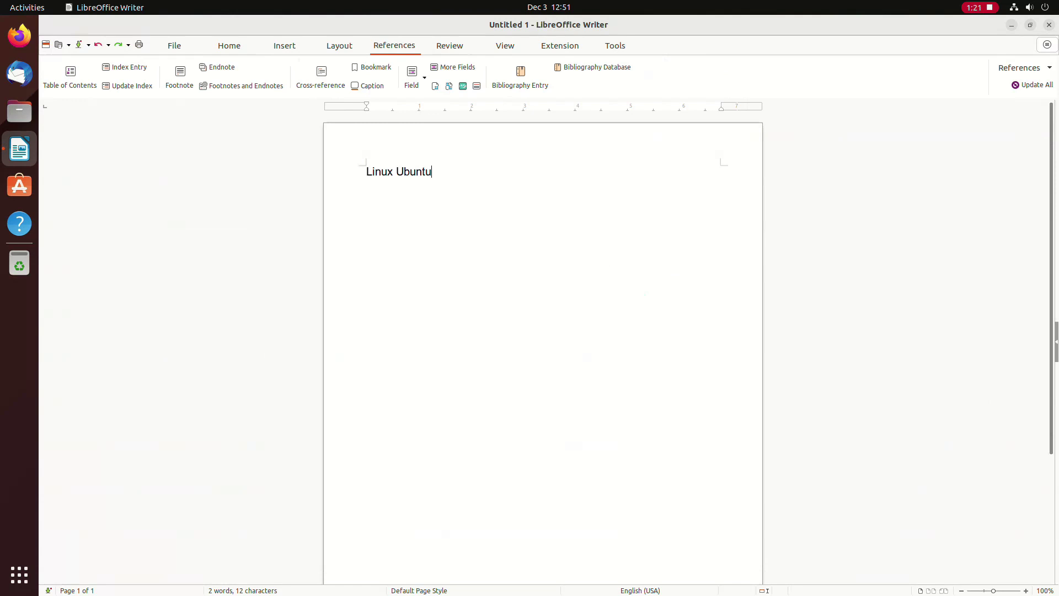
{"action": "key", "text": "Right"}
{"action": "key", "text": "Right"}
{"action": "key", "text": "Right"}
{"action": "key", "text": "Right"}
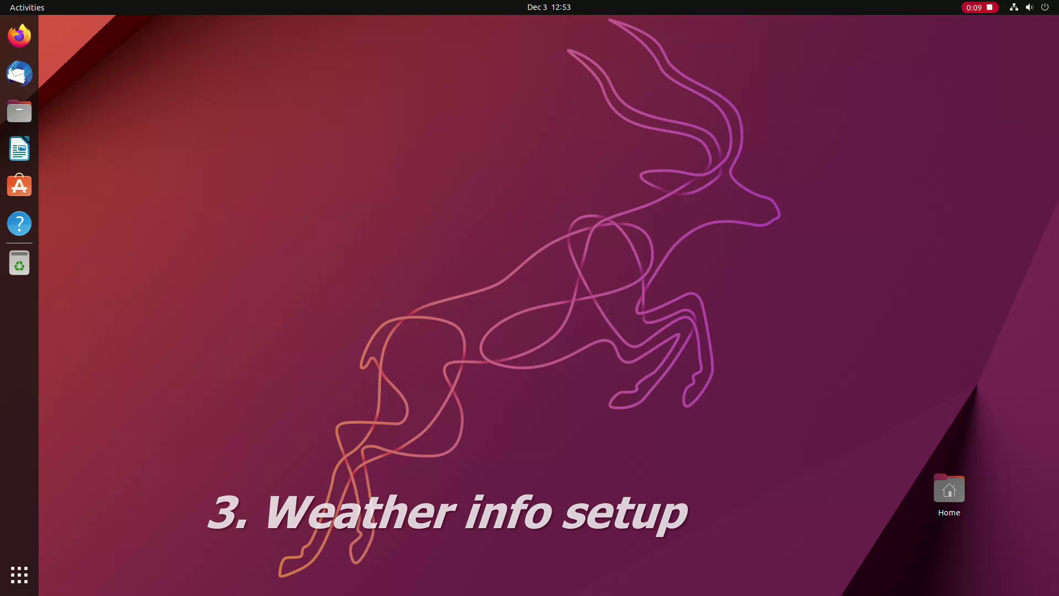
Step: Open the calendar and notifications panel
{"action": "key", "text": "super+v"}
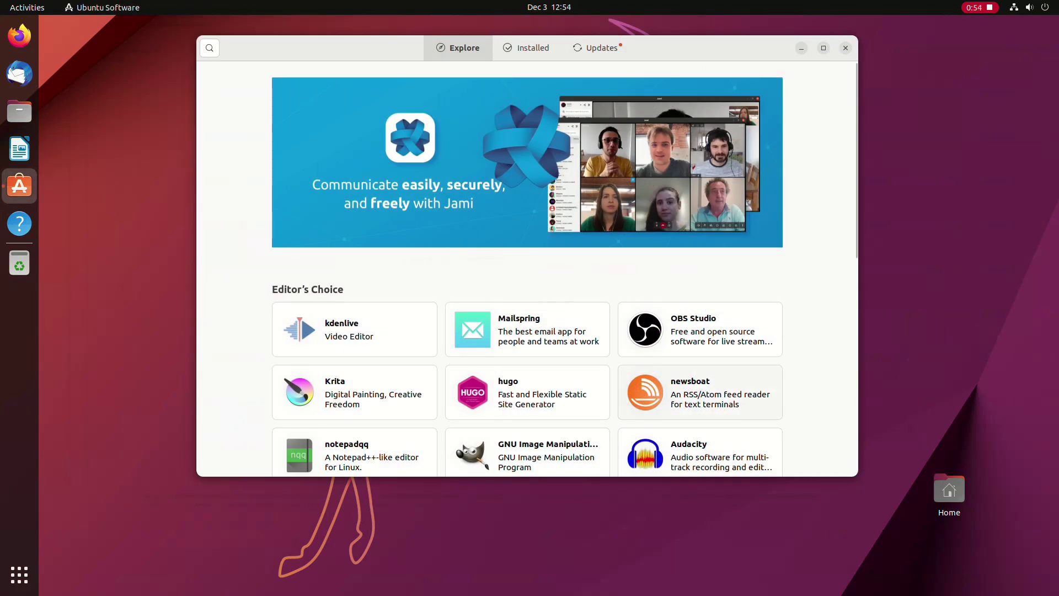
Step: Search the store for 'weather' and open the Weather app's details page
{"action": "left_click", "coordinate": [210, 47]}
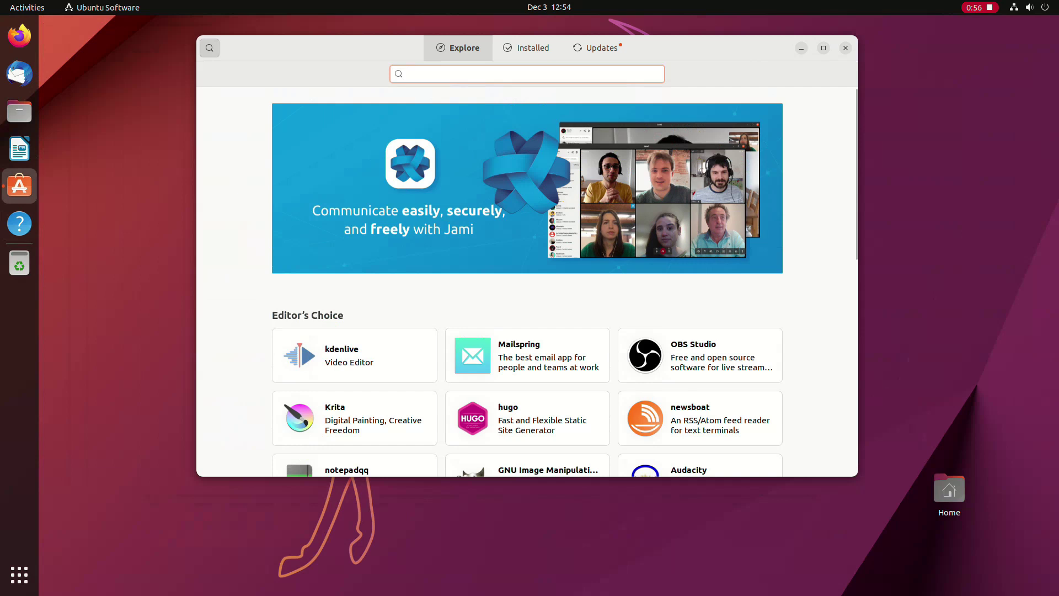
{"action": "type", "text": "w"}
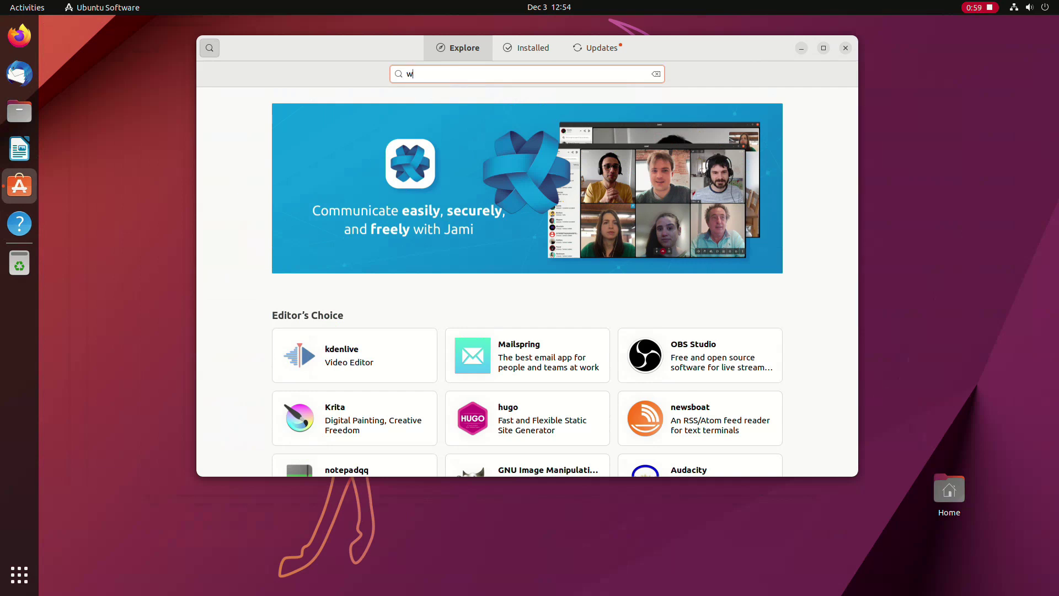
{"action": "type", "text": "eather"}
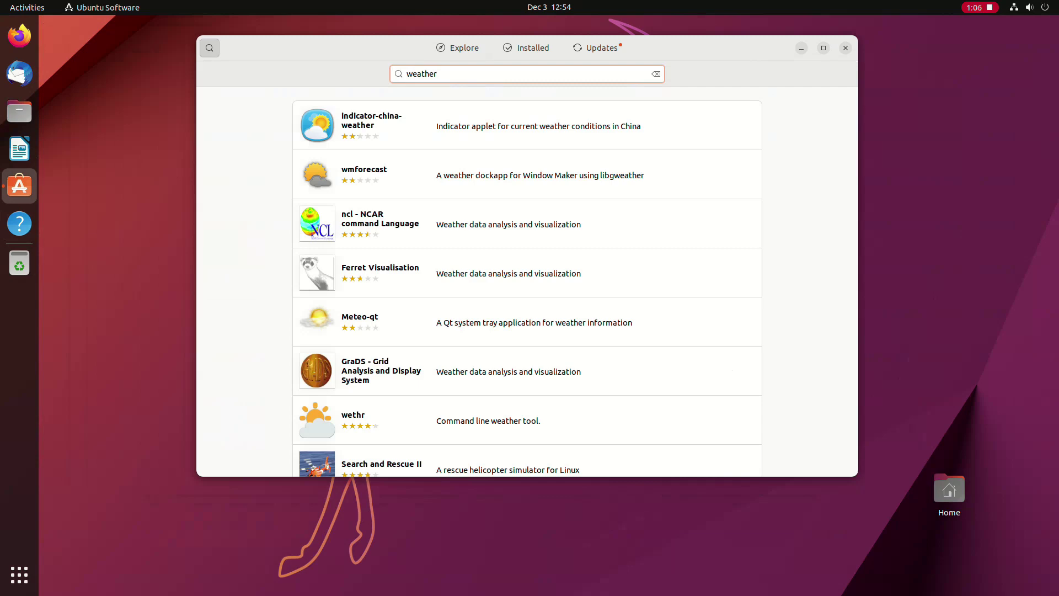
{"action": "scroll", "coordinate": [527, 281], "scroll_direction": "down", "scroll_amount": 10}
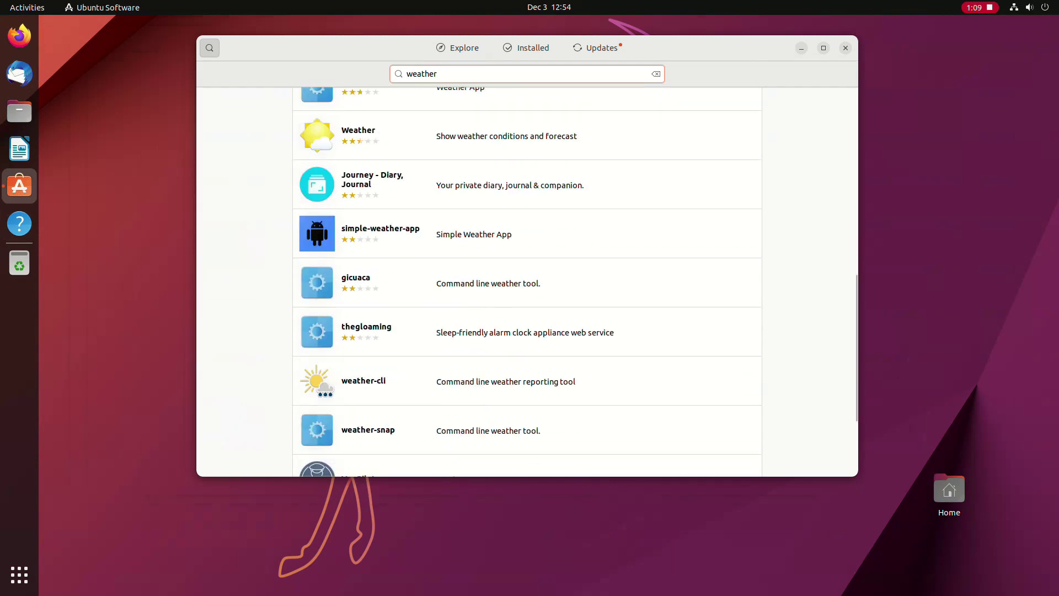
{"action": "scroll", "coordinate": [527, 282], "scroll_direction": "up", "scroll_amount": 3}
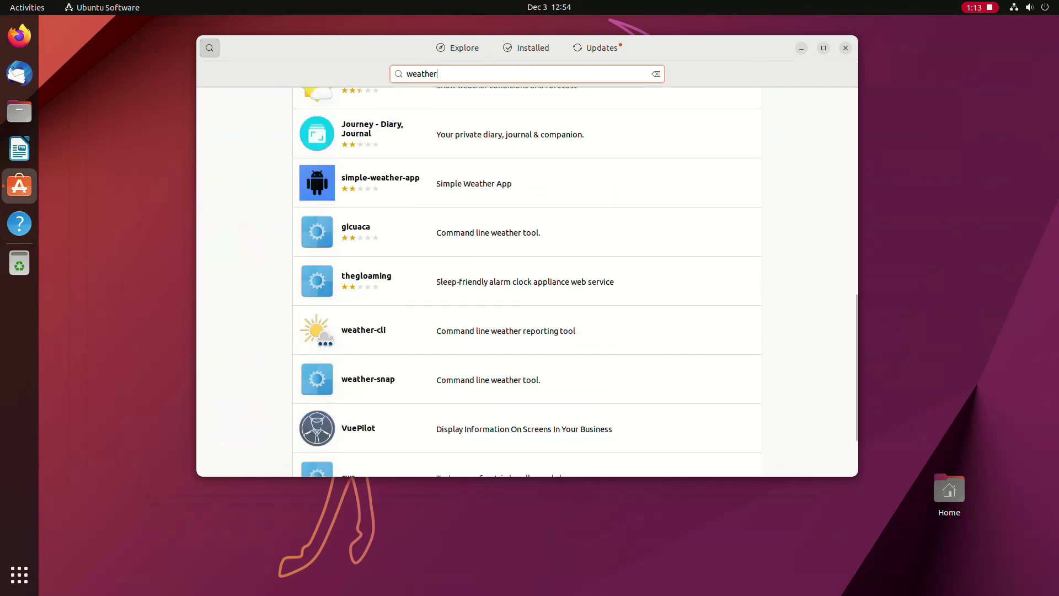
{"action": "left_click", "coordinate": [386, 172]}
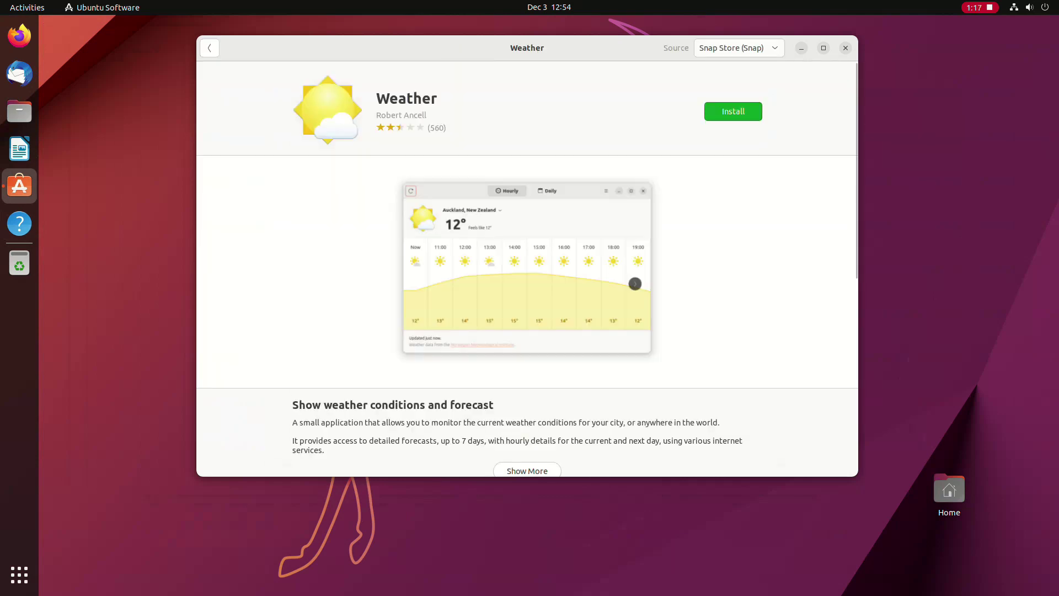
{"action": "scroll", "coordinate": [527, 269], "scroll_direction": "down", "scroll_amount": 5}
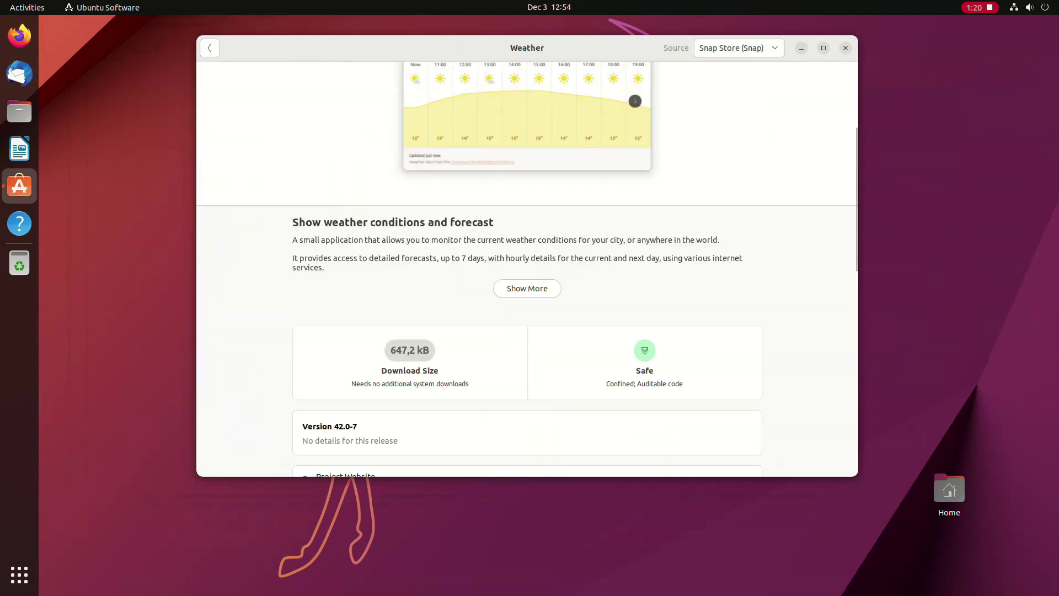
{"action": "scroll", "coordinate": [527, 269], "scroll_direction": "up", "scroll_amount": 5}
Step: Install Weather from the ubuntu-kinetic-universe (deb) source, authorising with the account password
{"action": "left_click", "coordinate": [740, 48]}
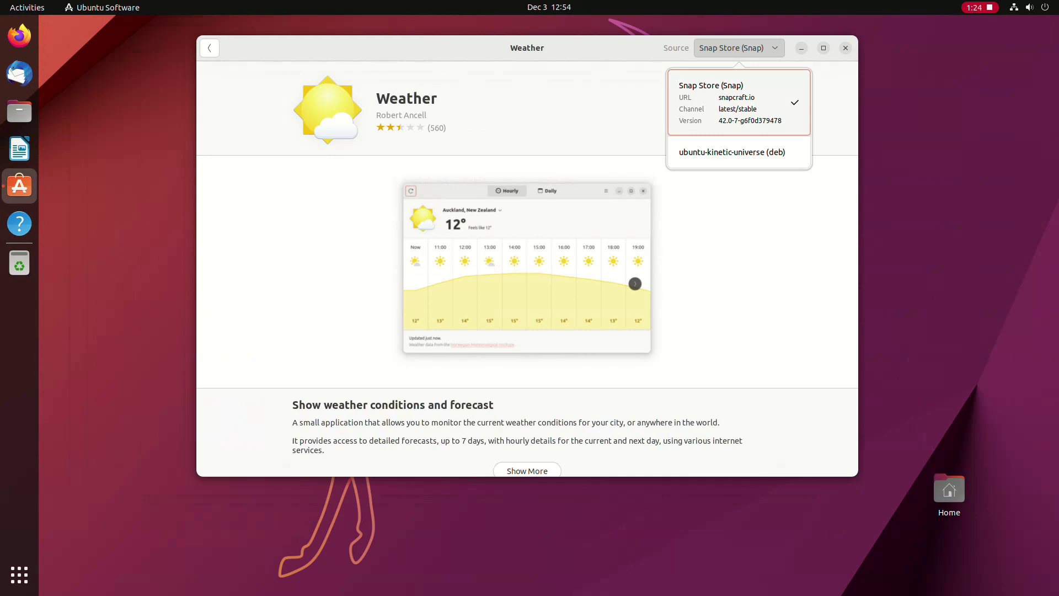
{"action": "left_click", "coordinate": [732, 152]}
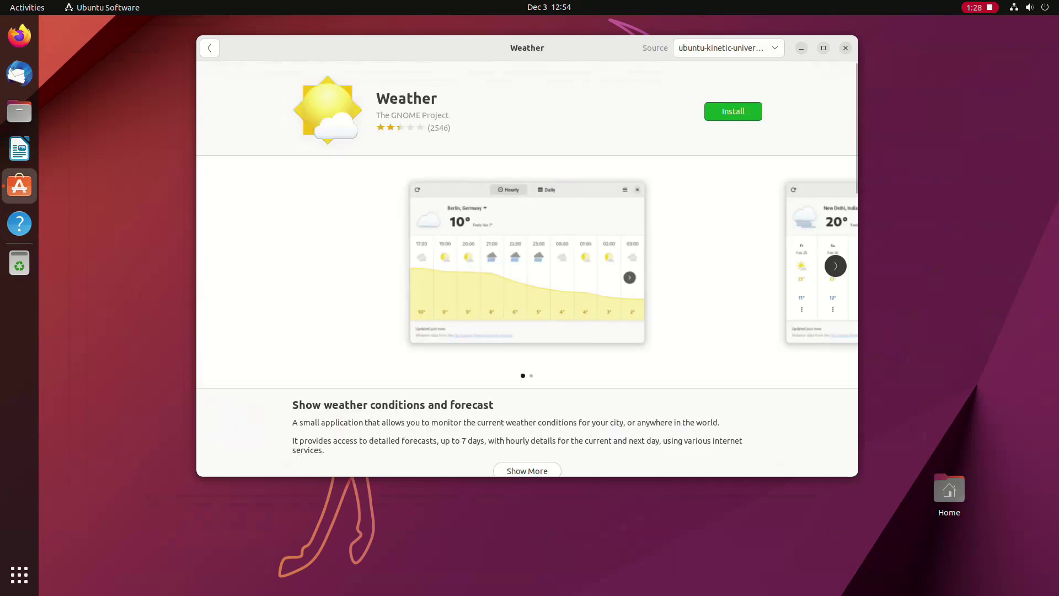
{"action": "left_click", "coordinate": [733, 111]}
{"action": "type", "text": "******"}
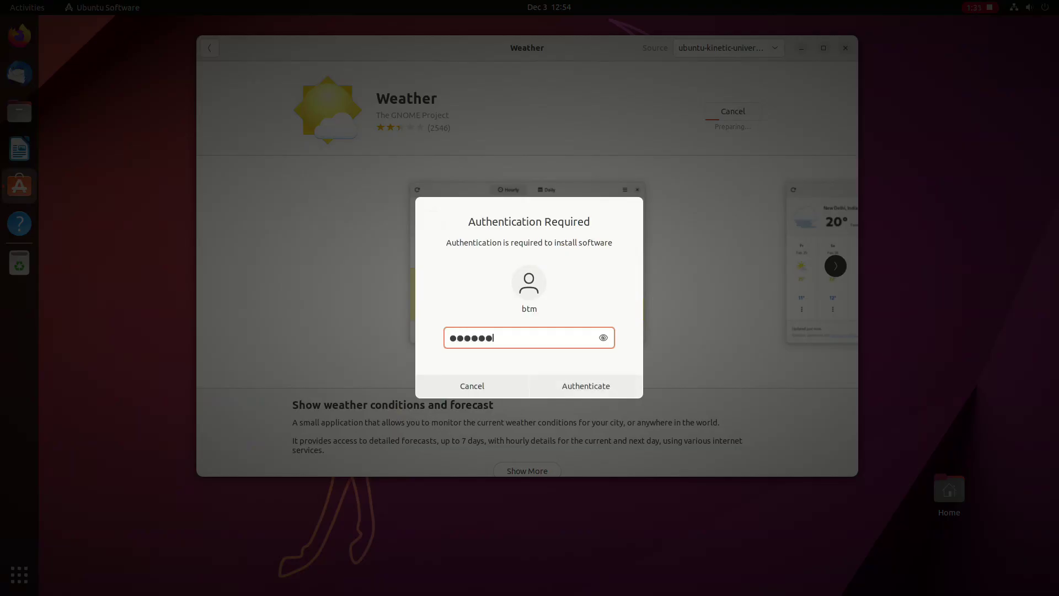
{"action": "type", "text": "***"}
{"action": "key", "text": "Return"}
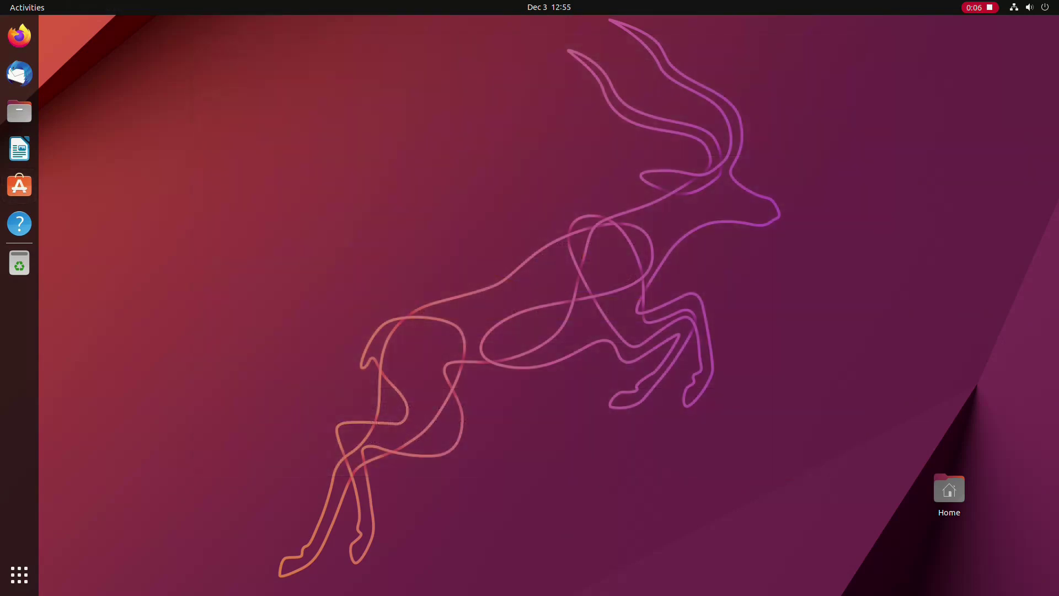
Step: Open Weather from the calendar panel, set its location to Mostar, Bosnia and Herzegovina, then quit
{"action": "left_click", "coordinate": [549, 7]}
{"action": "left_click", "coordinate": [670, 278]}
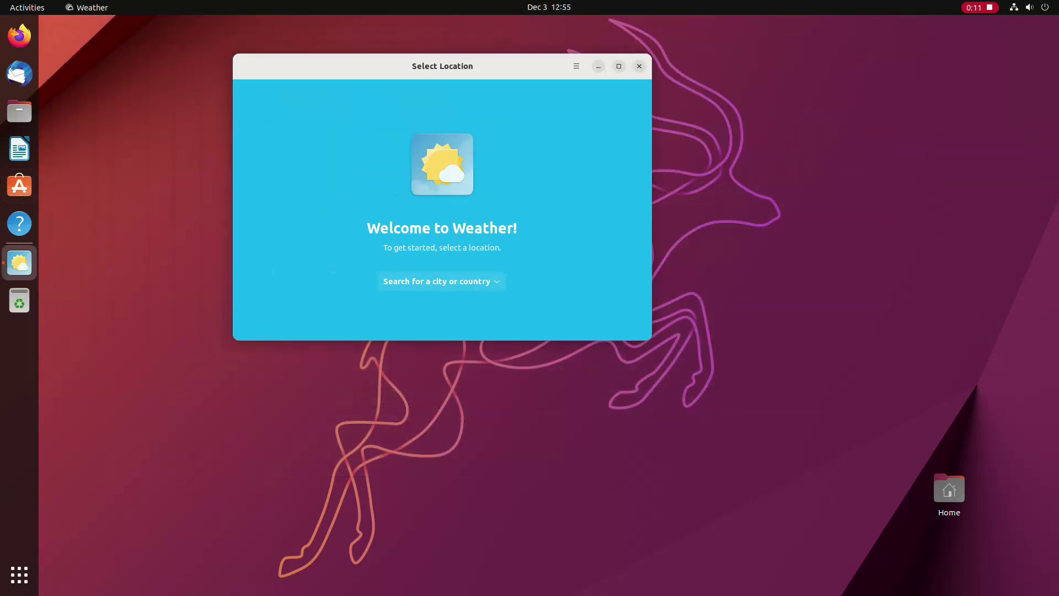
{"action": "left_click", "coordinate": [441, 281]}
{"action": "type", "text": "Mostar"}
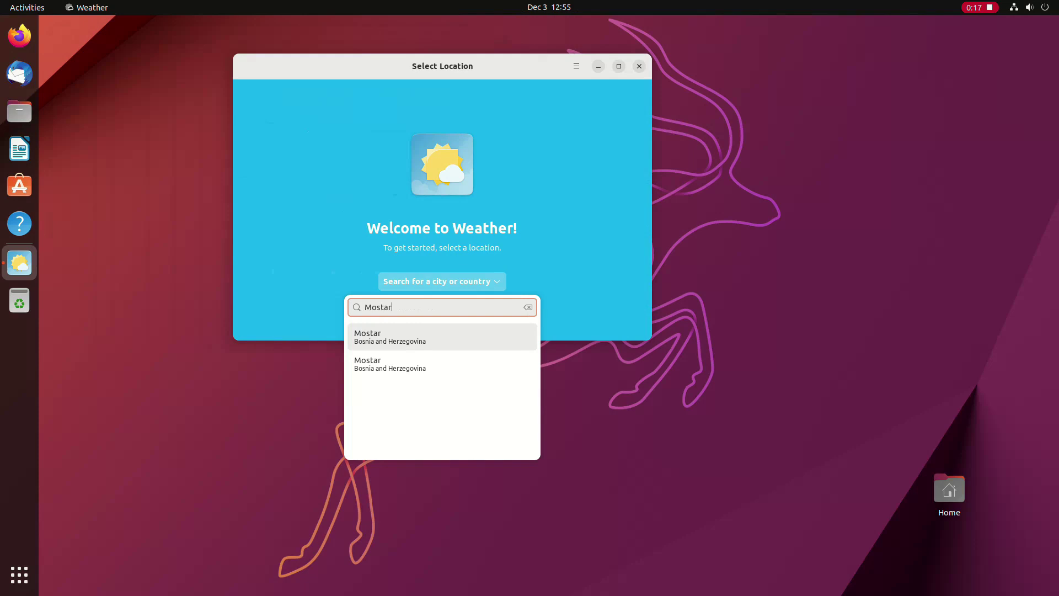
{"action": "key", "text": "Return"}
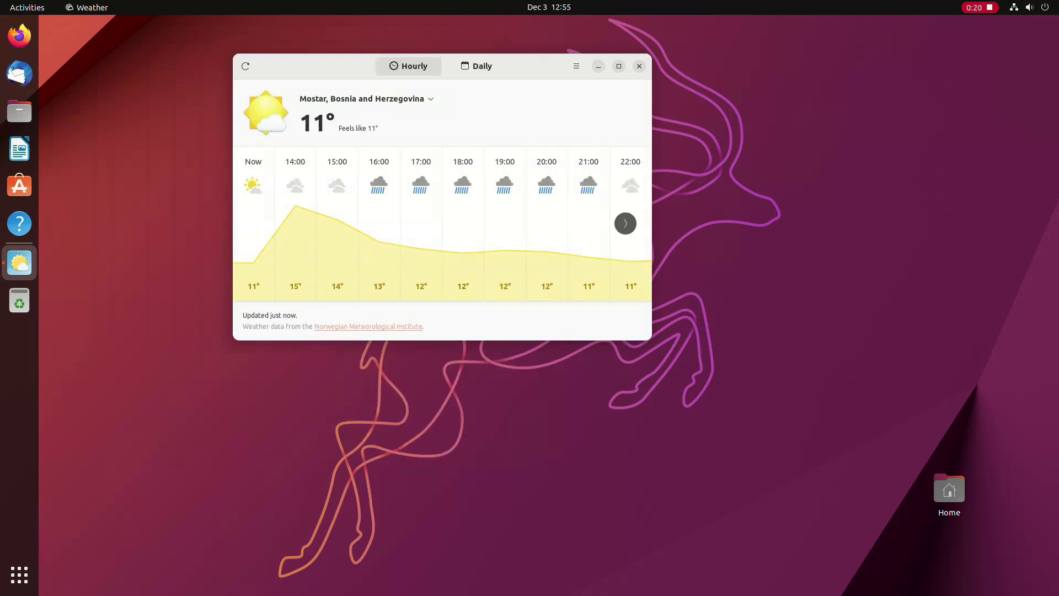
{"action": "key", "text": "ctrl+q"}
{"action": "key", "text": "super+v"}
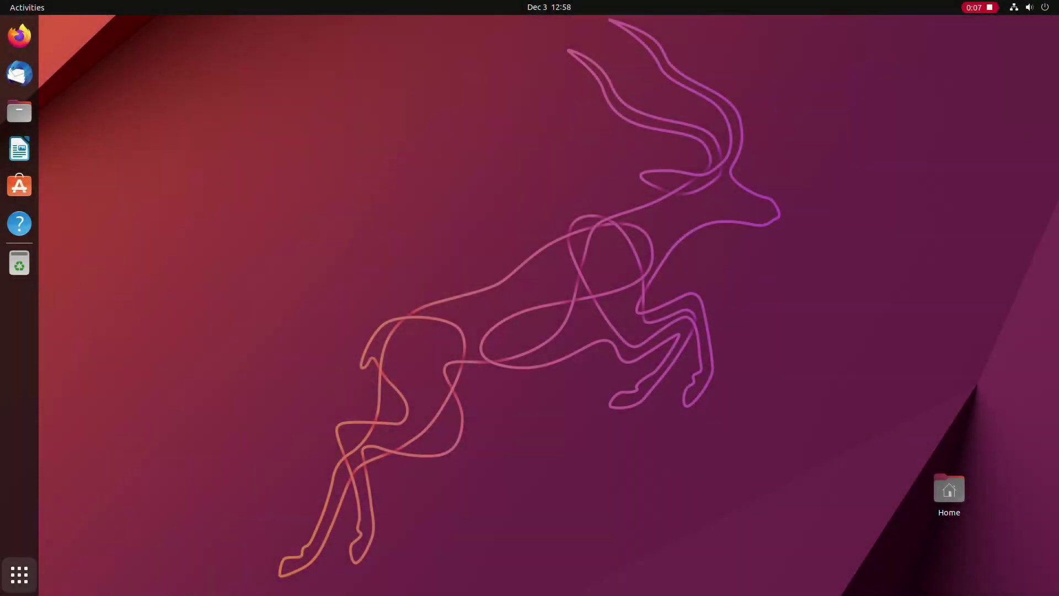
Step: Launch Ubuntu Software and scroll its Explore page down to Categories and back up
{"action": "left_click", "coordinate": [20, 574]}
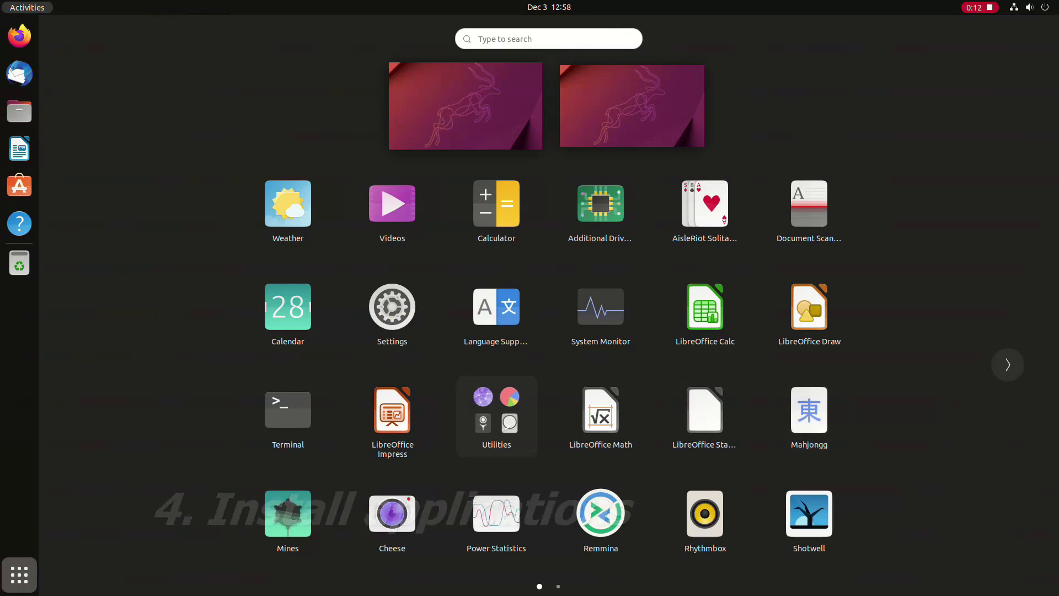
{"action": "left_click", "coordinate": [1008, 364]}
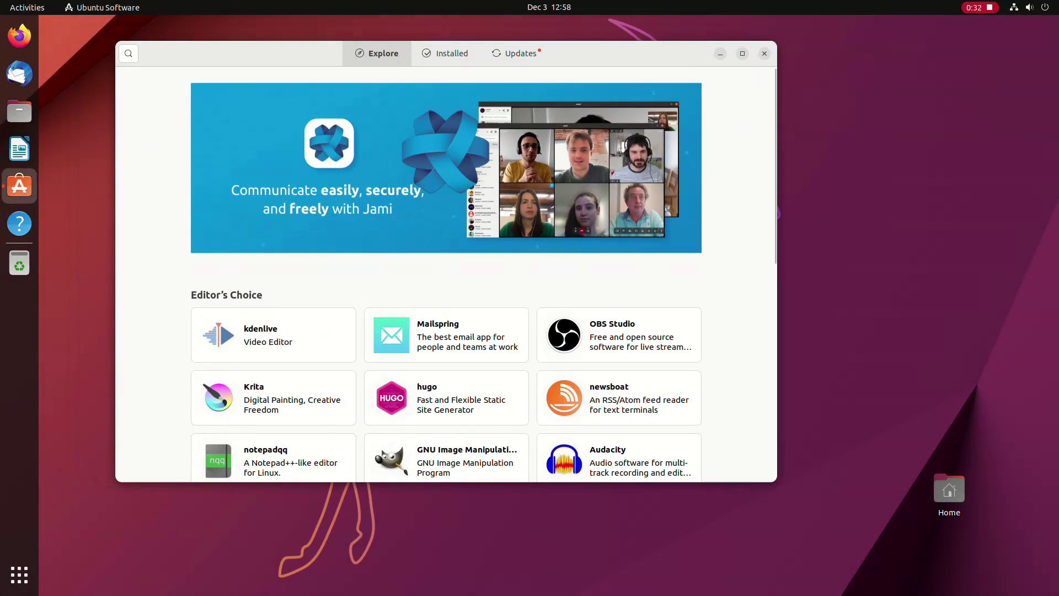
{"action": "scroll", "coordinate": [447, 331], "scroll_direction": "down", "scroll_amount": 10}
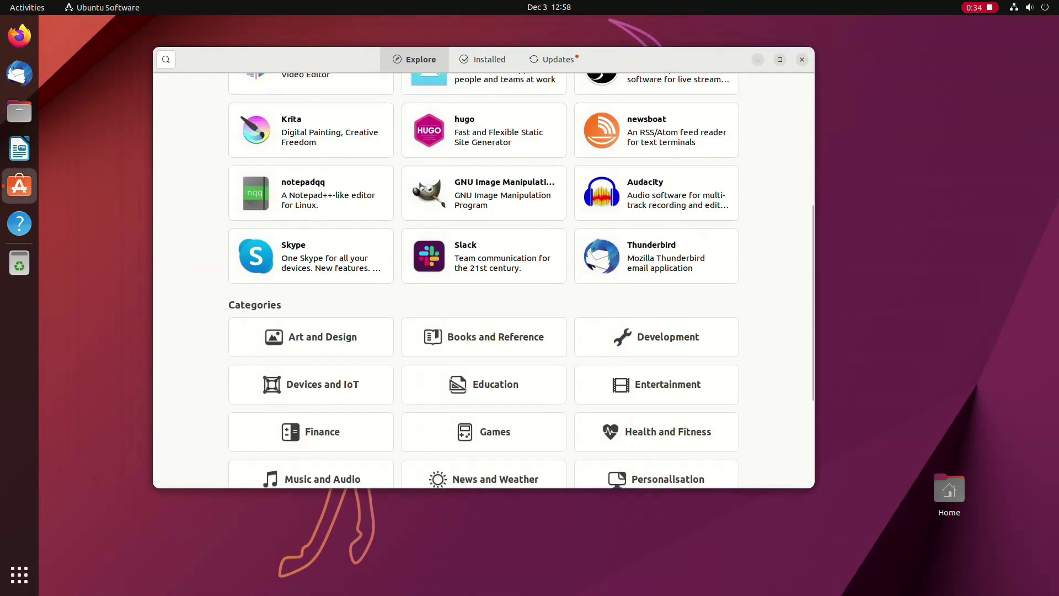
{"action": "scroll", "coordinate": [484, 280], "scroll_direction": "down", "scroll_amount": 5}
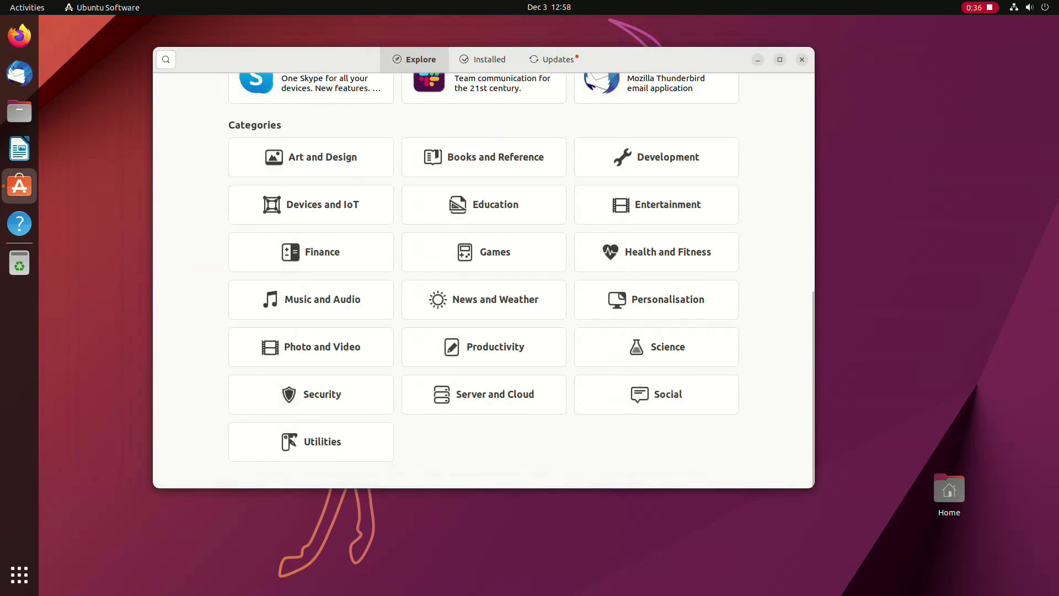
{"action": "scroll", "coordinate": [484, 280], "scroll_direction": "up", "scroll_amount": 15}
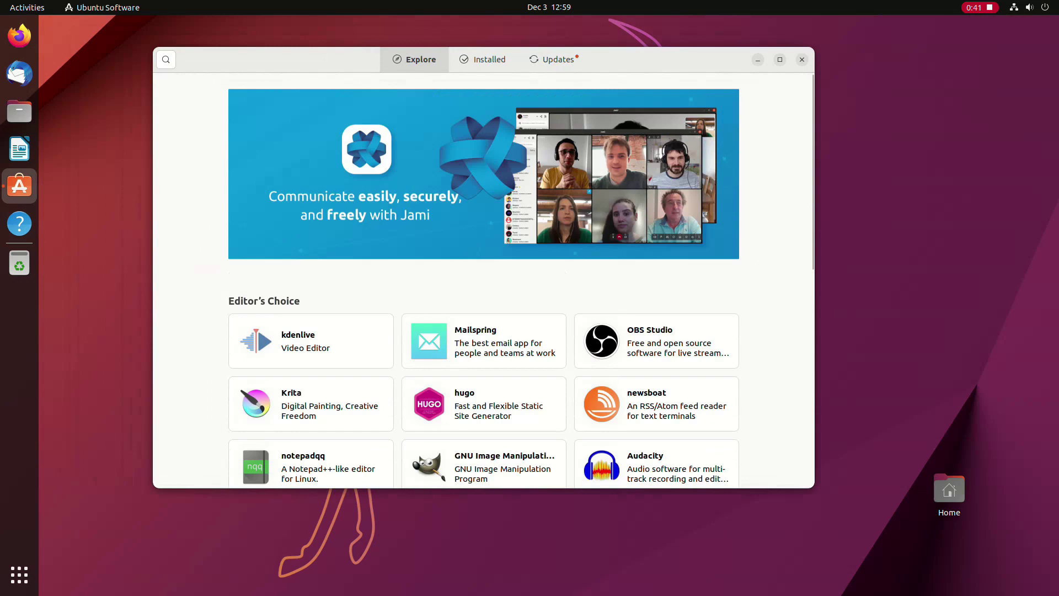
Step: Search for VLC and install it from the ubuntu-kinetic-universe deb source instead of Snap
{"action": "key", "text": "ctrl+f"}
{"action": "type", "text": "vlc"}
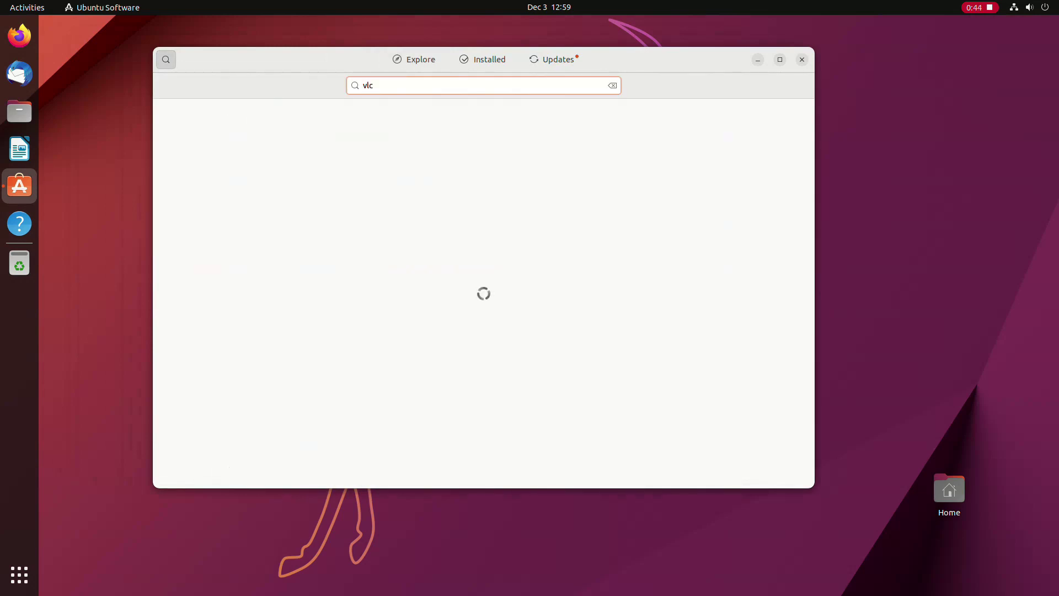
{"action": "key", "text": "Return"}
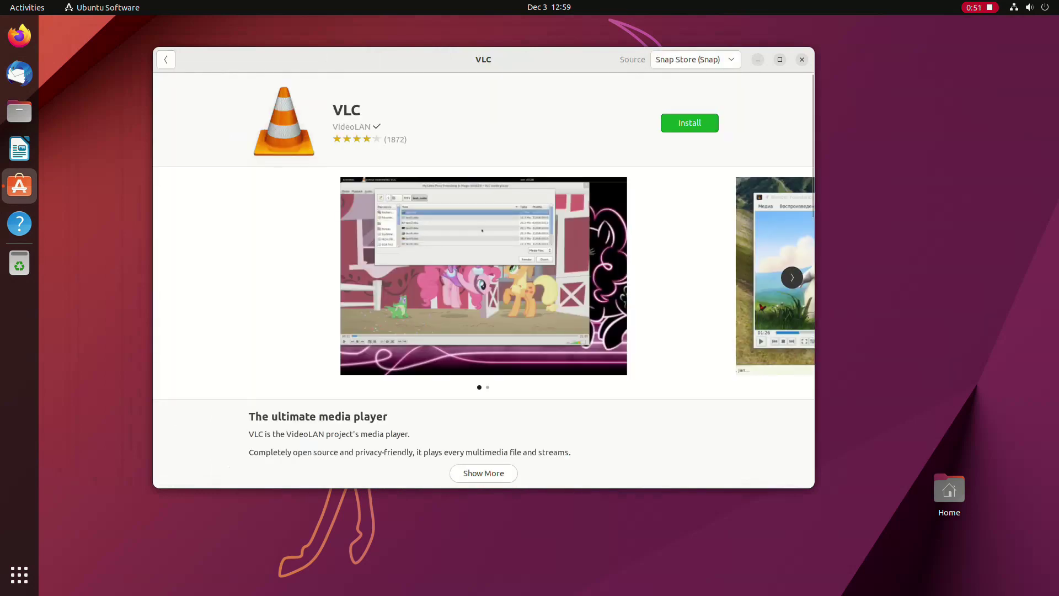
{"action": "left_click", "coordinate": [696, 59]}
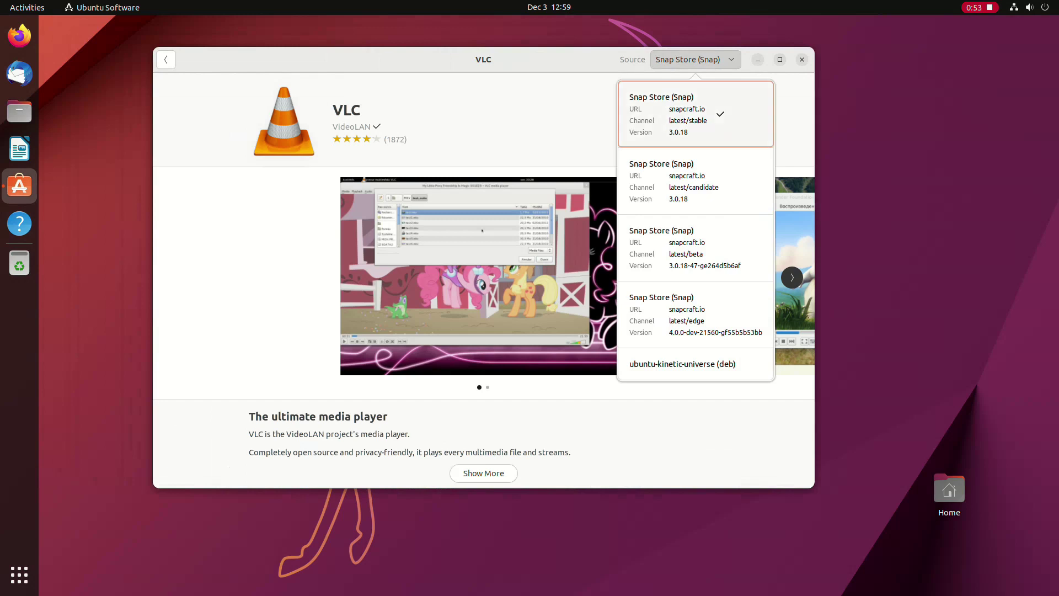
{"action": "left_click", "coordinate": [682, 364]}
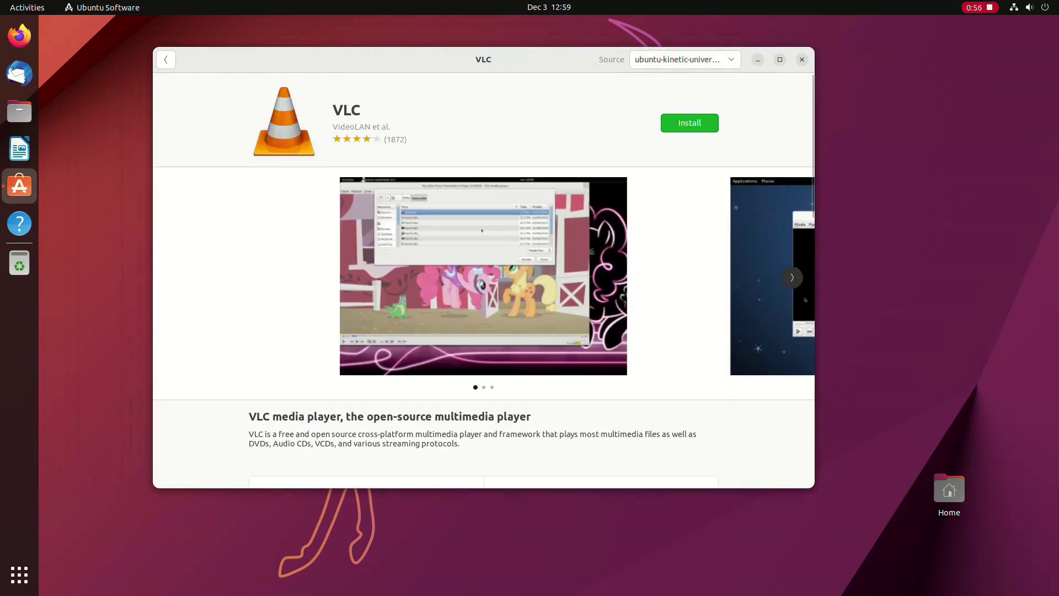
{"action": "left_click", "coordinate": [690, 123]}
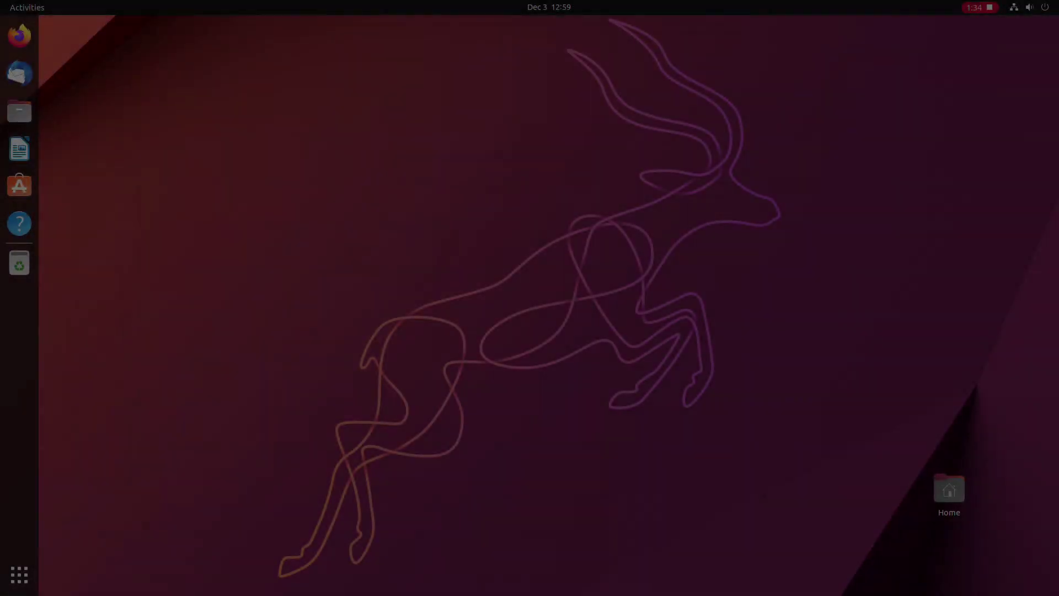
Step: Launch VLC from the overview search and accept its privacy and network access policy
{"action": "key", "text": "super"}
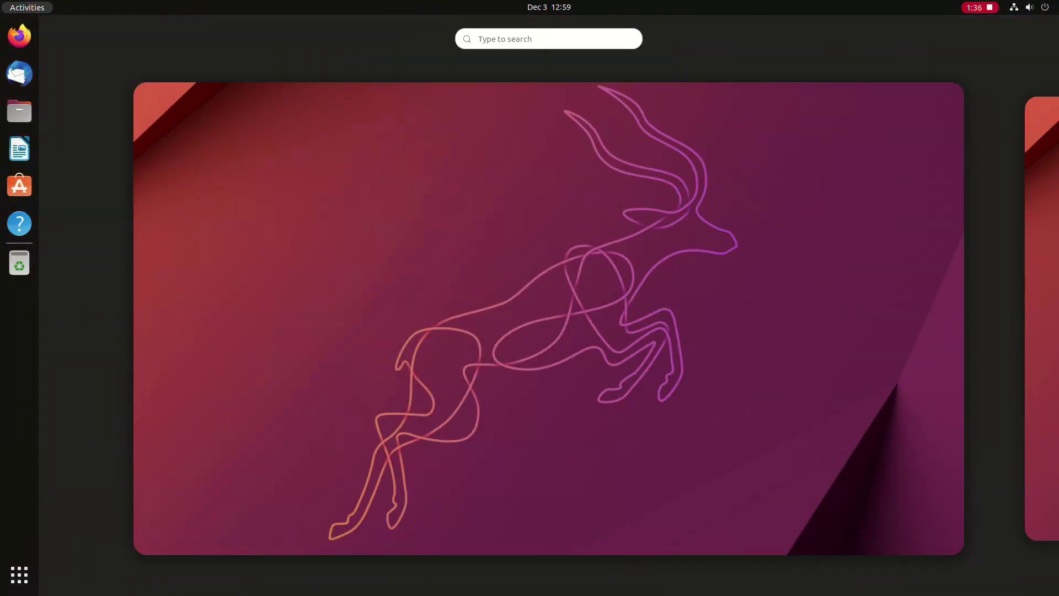
{"action": "type", "text": "vlc"}
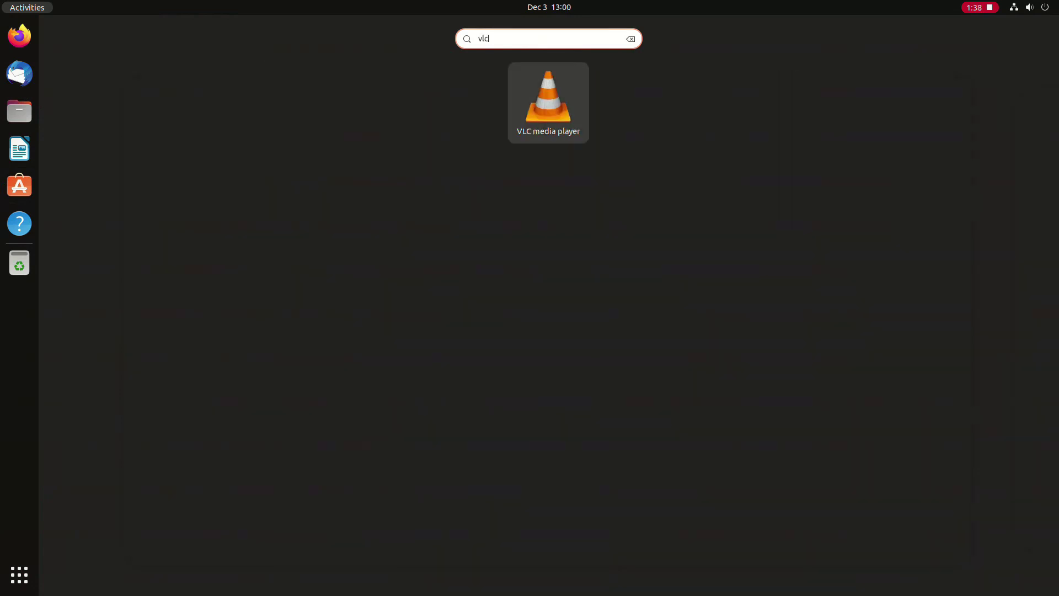
{"action": "key", "text": "Return"}
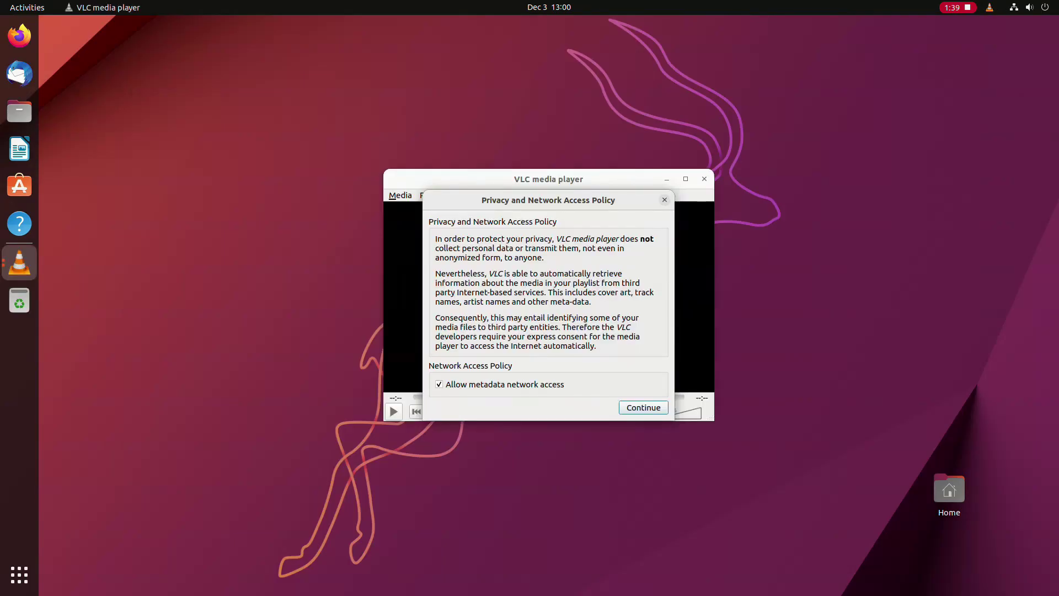
{"action": "key", "text": "Return"}
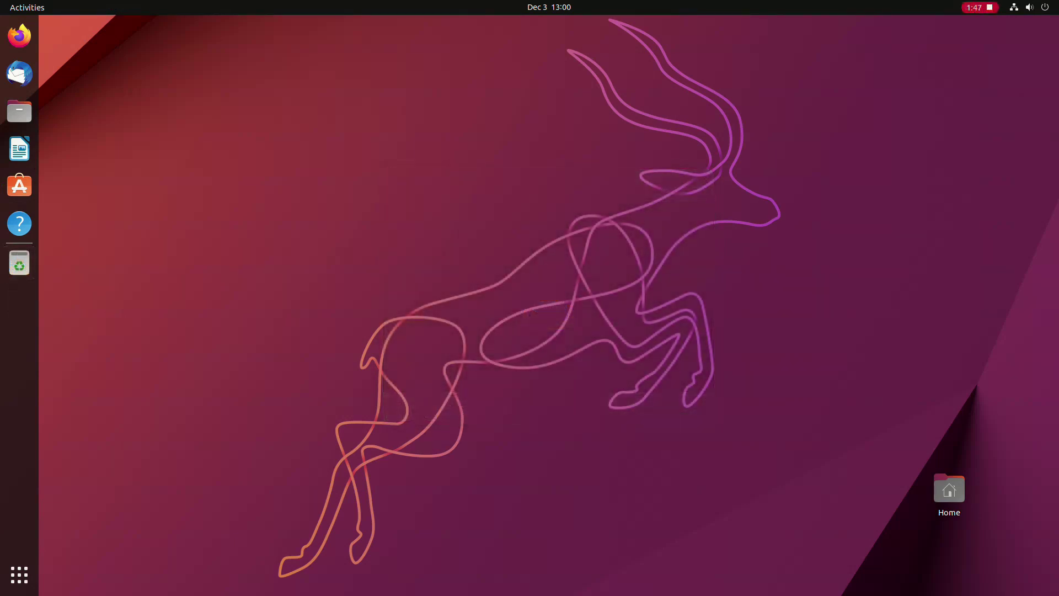
Step: Launch VLC media player from the second page of the application grid
{"action": "left_click", "coordinate": [19, 575]}
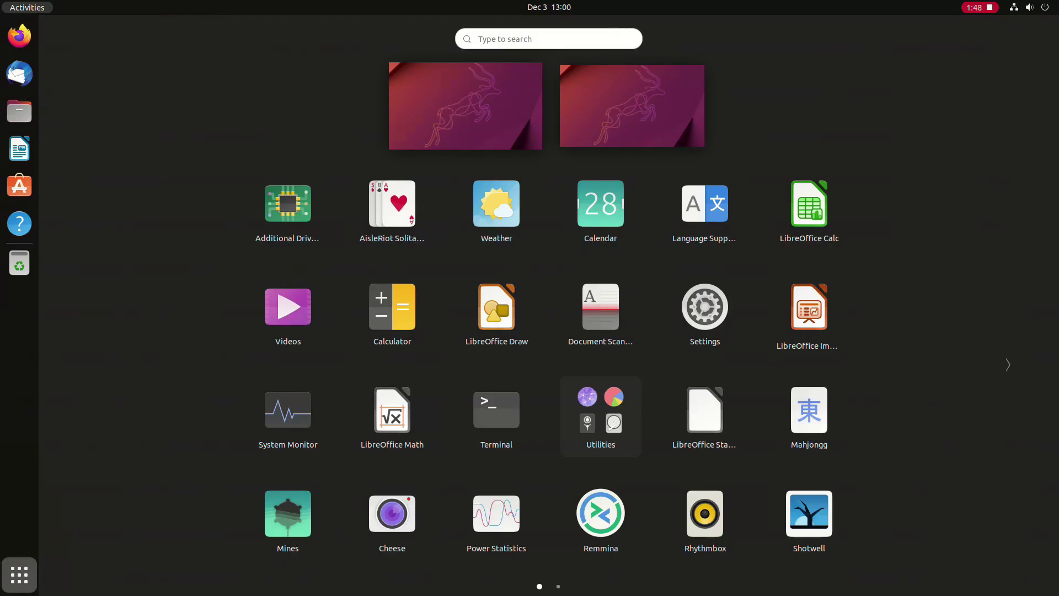
{"action": "left_click", "coordinate": [1008, 365]}
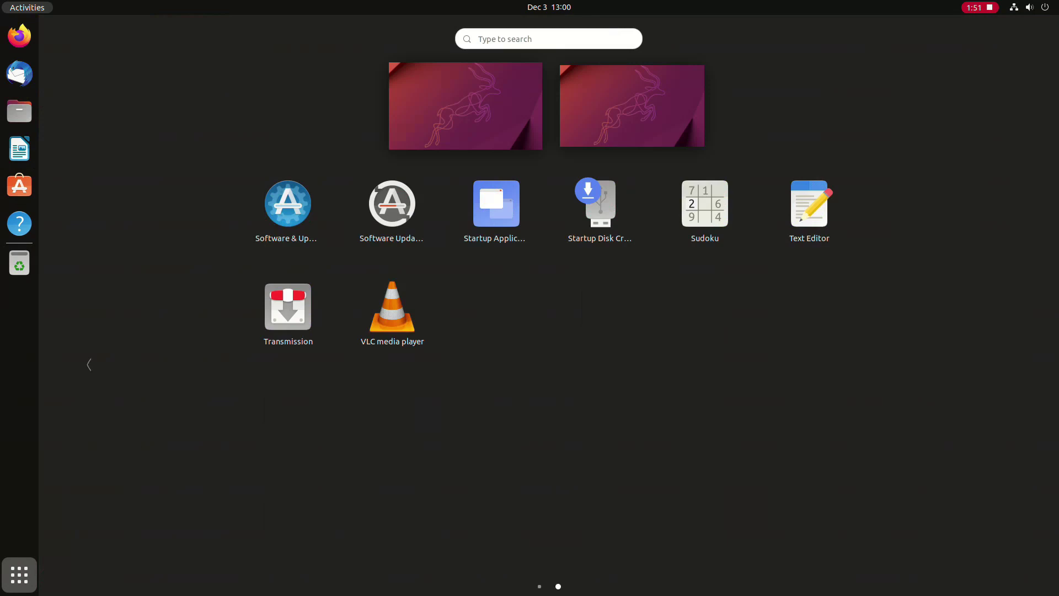
{"action": "left_click", "coordinate": [391, 309]}
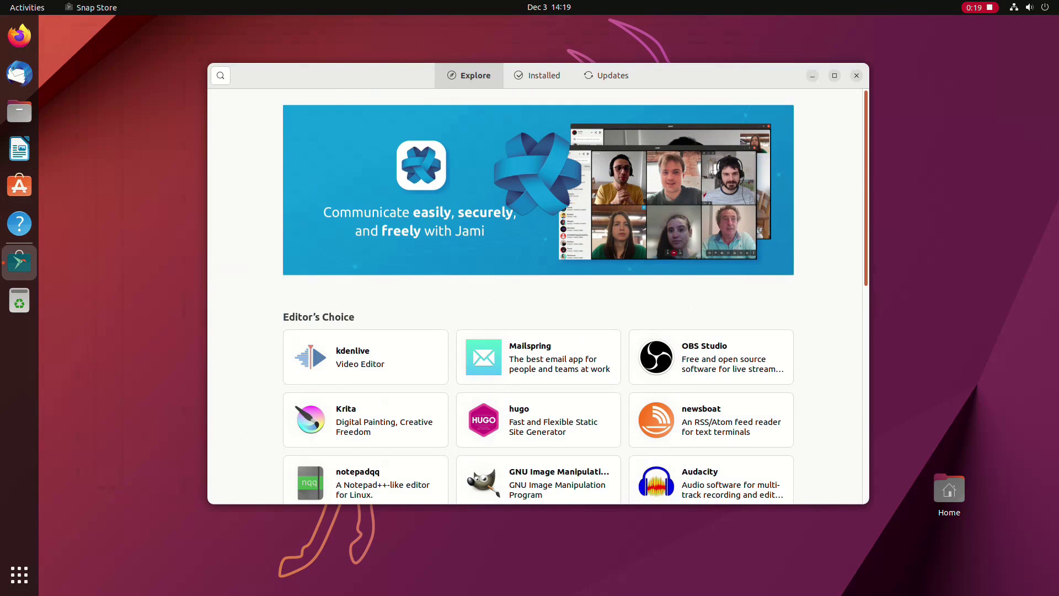
Step: Open Audacity from the Explore page and view its available install sources
{"action": "scroll", "coordinate": [545, 296], "scroll_direction": "down", "scroll_amount": 3}
{"action": "scroll", "coordinate": [545, 296], "scroll_direction": "down", "scroll_amount": 1}
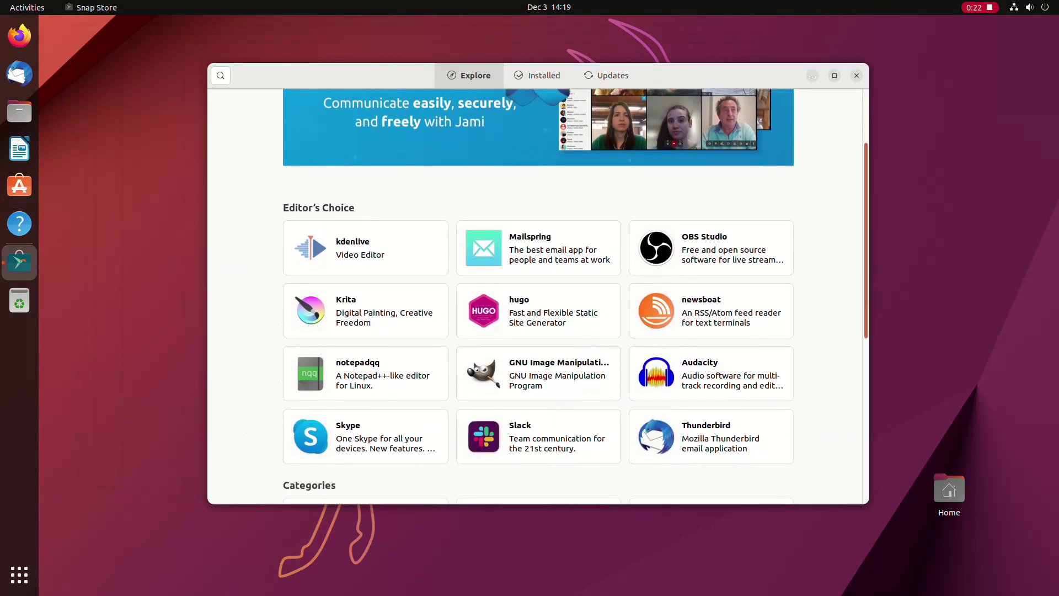
{"action": "scroll", "coordinate": [545, 295], "scroll_direction": "down", "scroll_amount": 5}
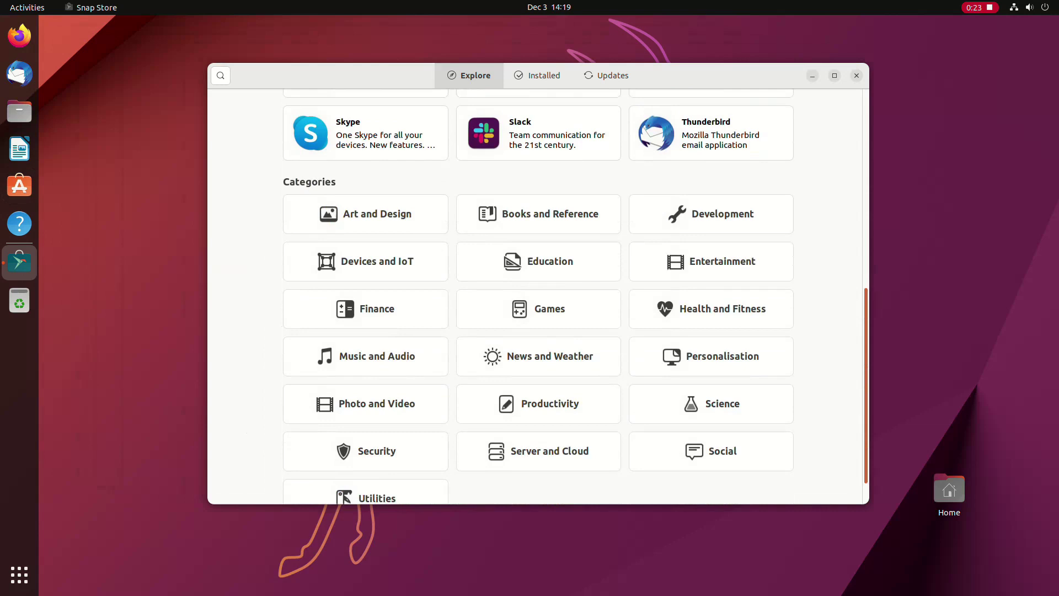
{"action": "scroll", "coordinate": [545, 295], "scroll_direction": "down", "scroll_amount": 1}
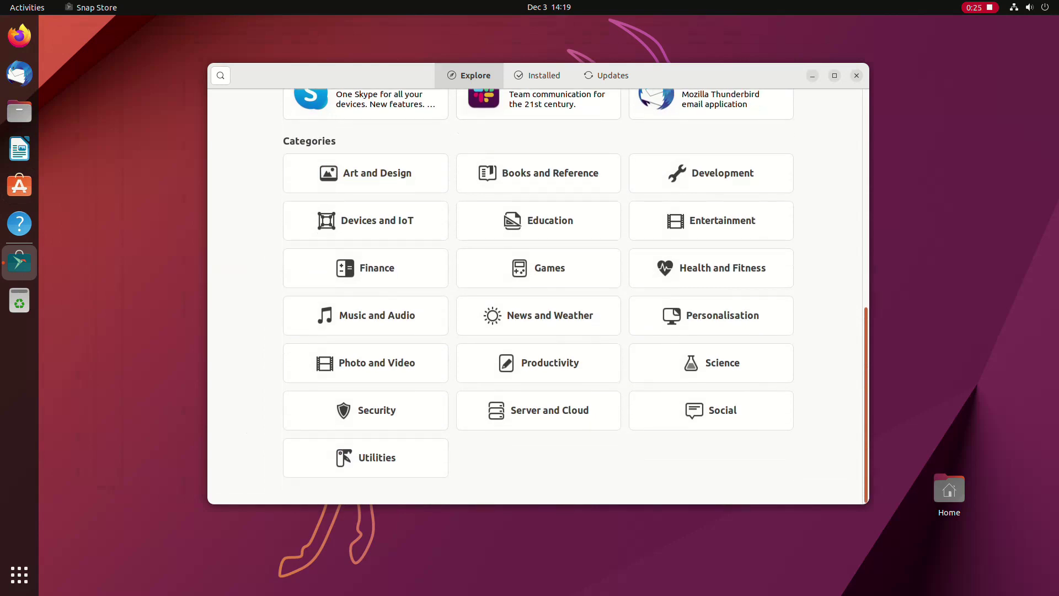
{"action": "scroll", "coordinate": [712, 254], "scroll_direction": "up", "scroll_amount": 4}
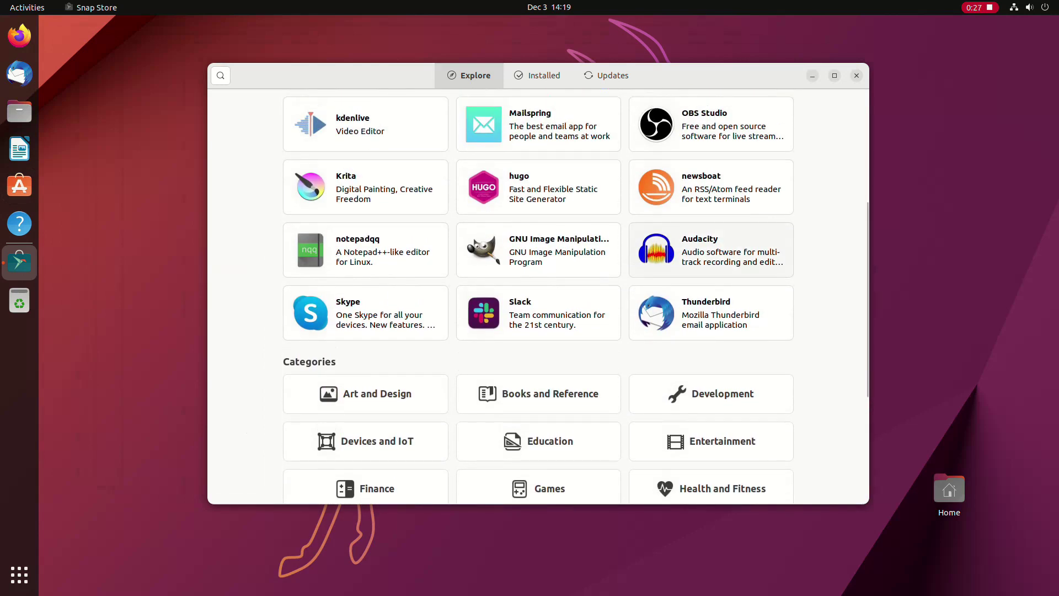
{"action": "left_click", "coordinate": [712, 251]}
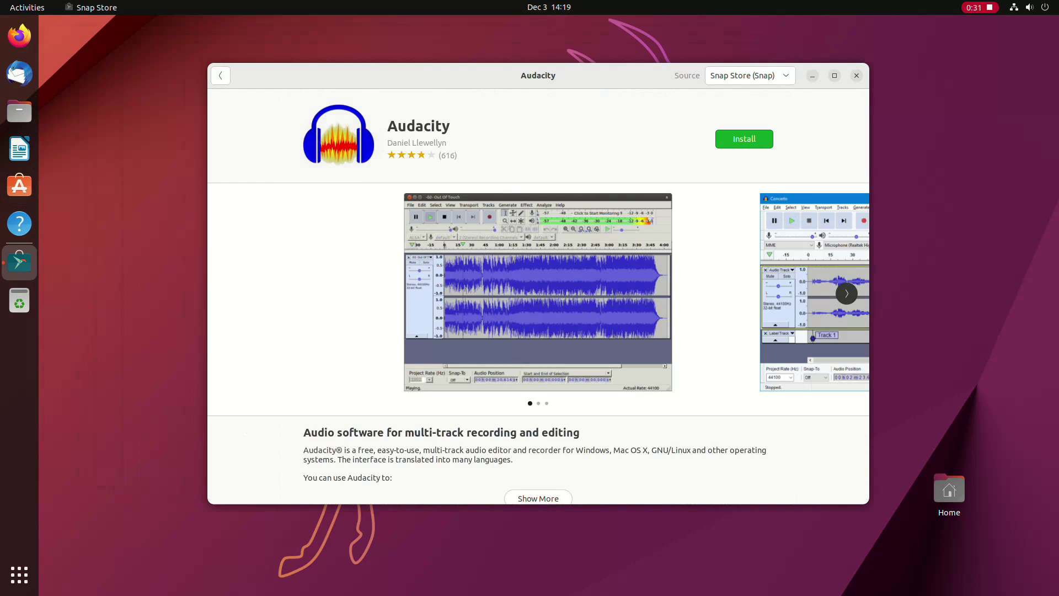
{"action": "left_click", "coordinate": [751, 75]}
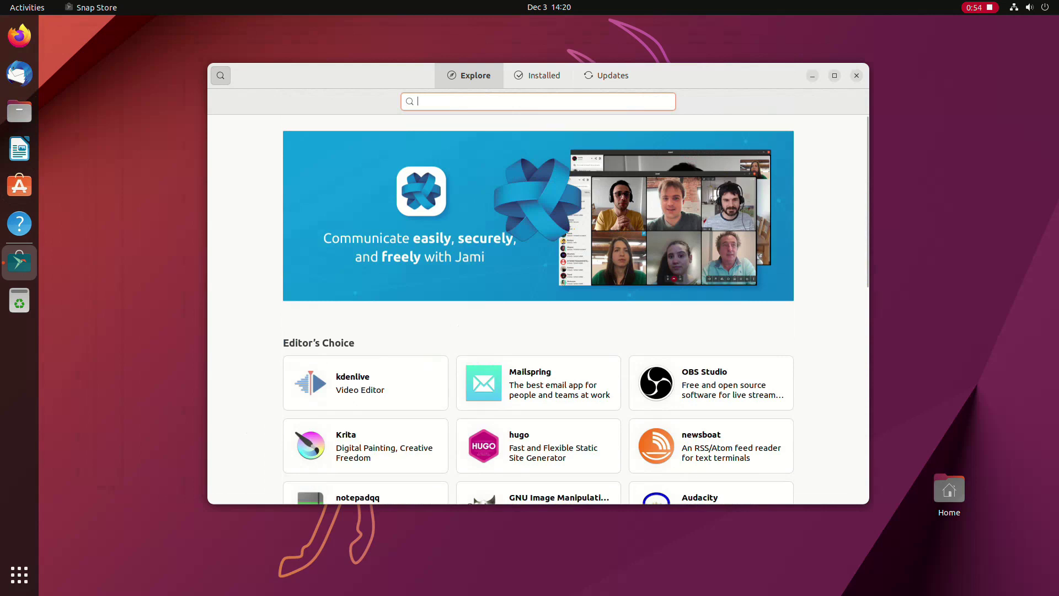
Step: Look up chromium with a 'chrom' search, then download the Google Chrome for Linux .deb
{"action": "type", "text": "chrom"}
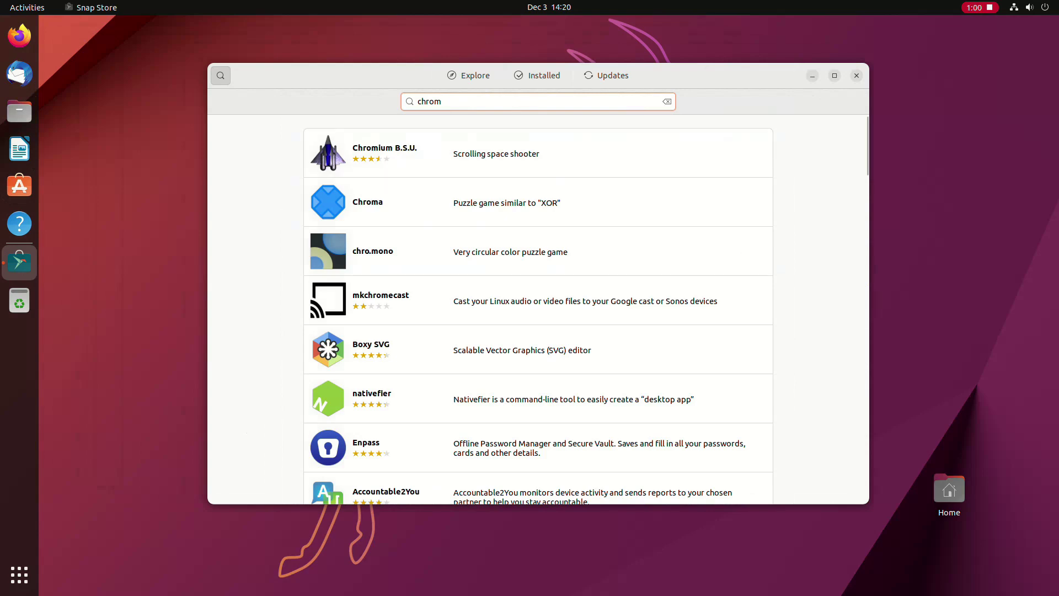
{"action": "scroll", "coordinate": [538, 309], "scroll_direction": "down", "scroll_amount": 3}
{"action": "scroll", "coordinate": [538, 309], "scroll_direction": "down", "scroll_amount": 10}
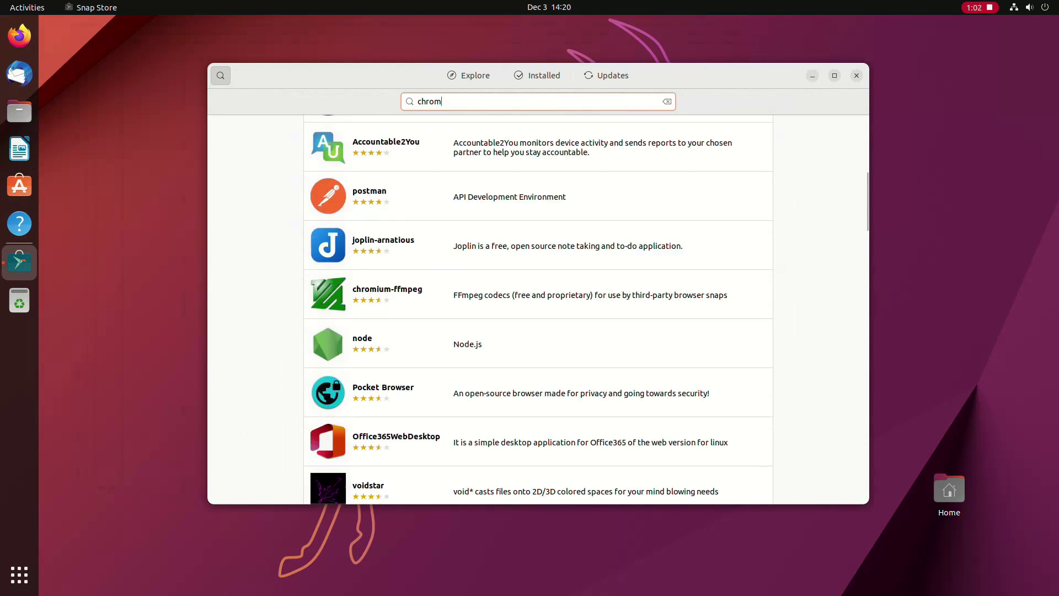
{"action": "scroll", "coordinate": [538, 309], "scroll_direction": "down", "scroll_amount": 1}
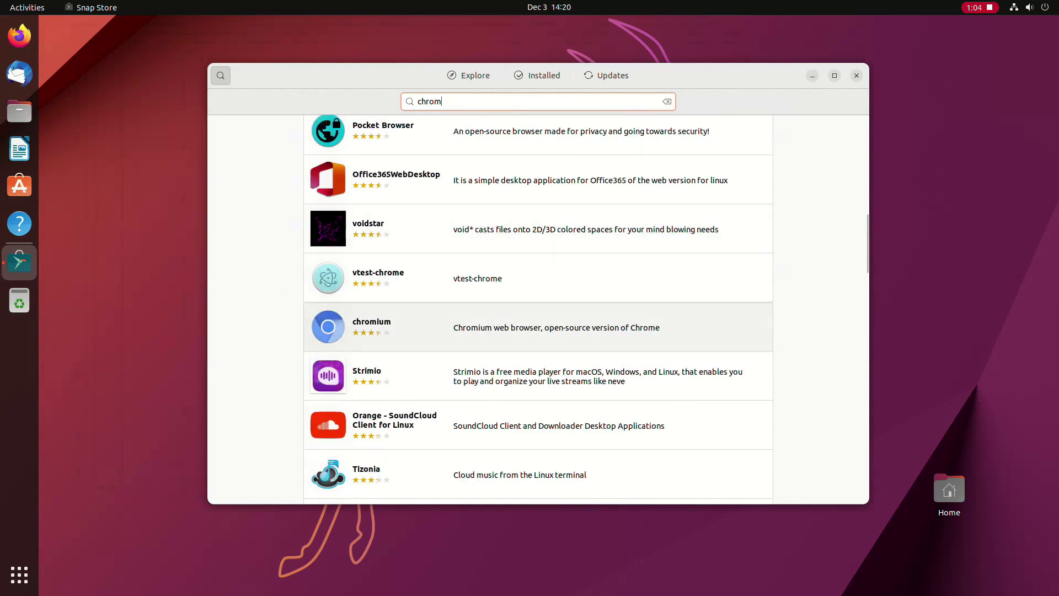
{"action": "left_click", "coordinate": [386, 350]}
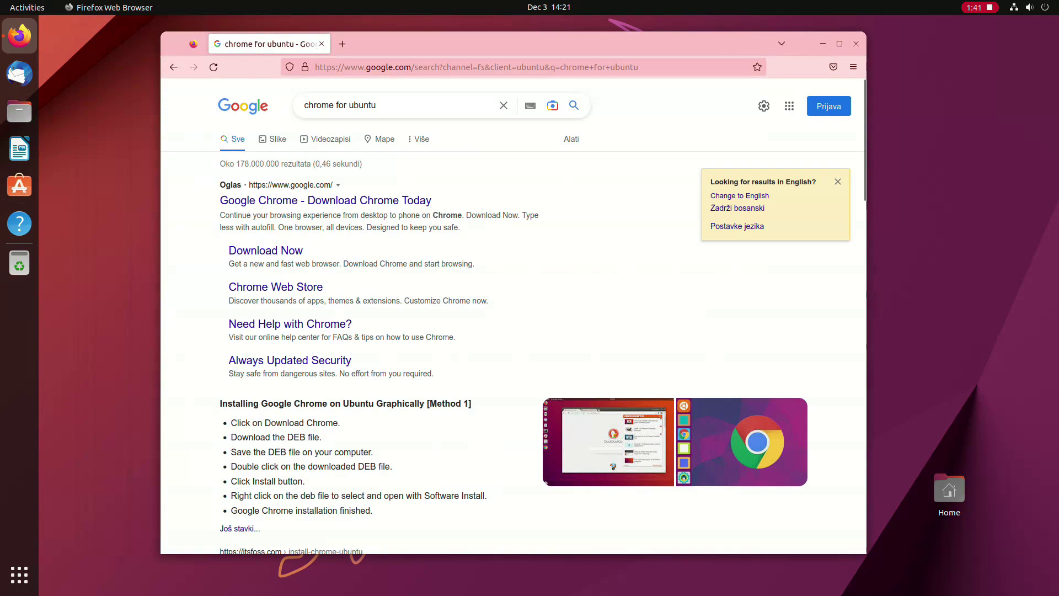
{"action": "left_click", "coordinate": [265, 250]}
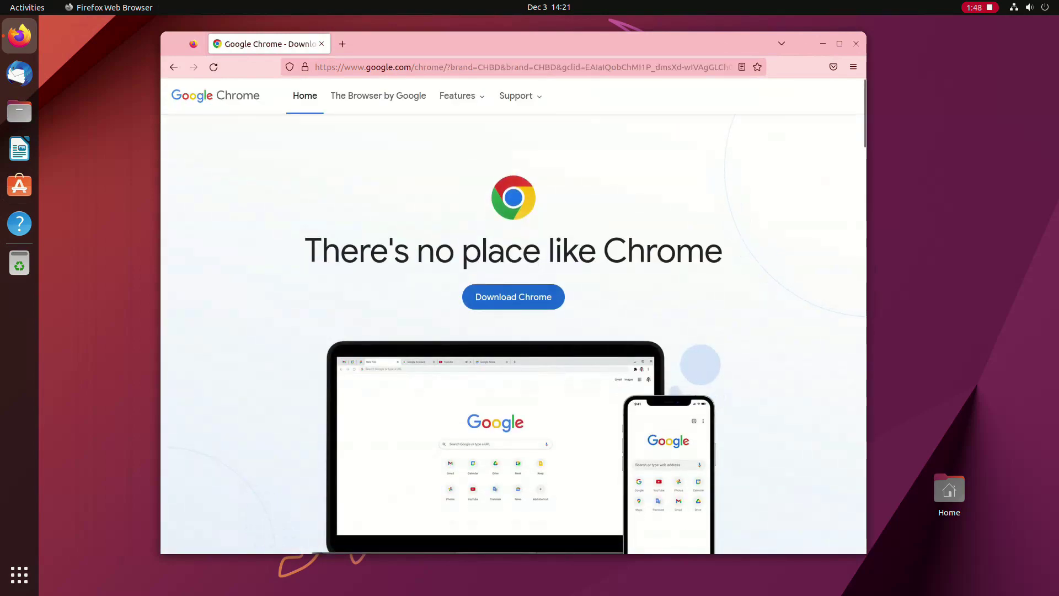
{"action": "left_click", "coordinate": [514, 297]}
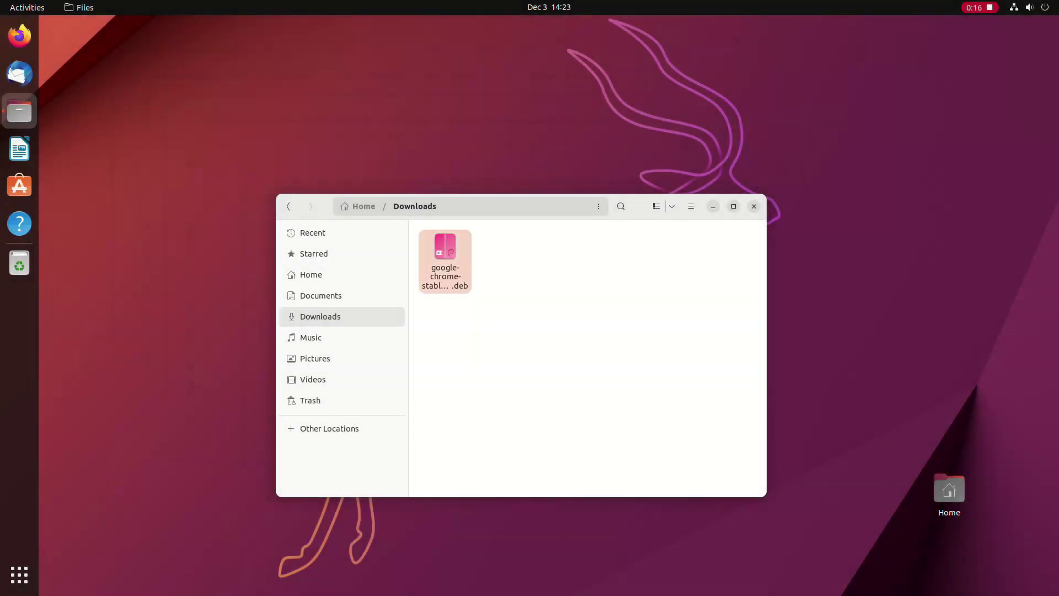
Step: Open the downloaded google-chrome-stable .deb from Downloads in the software installer
{"action": "double_click", "coordinate": [445, 260]}
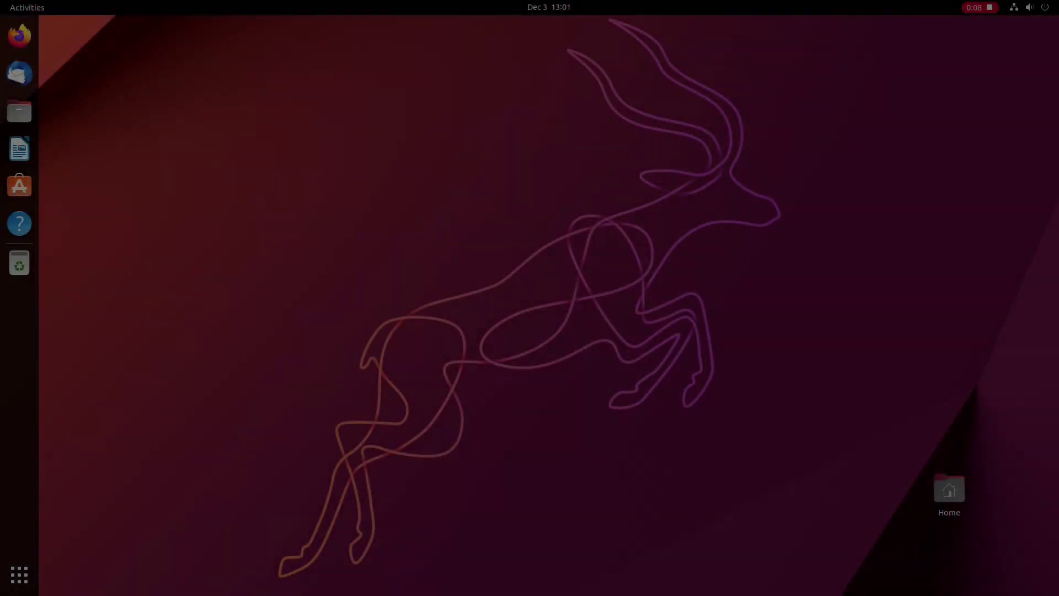
Step: Browse both pages of the installed applications grid, then close the overview
{"action": "left_click", "coordinate": [20, 574]}
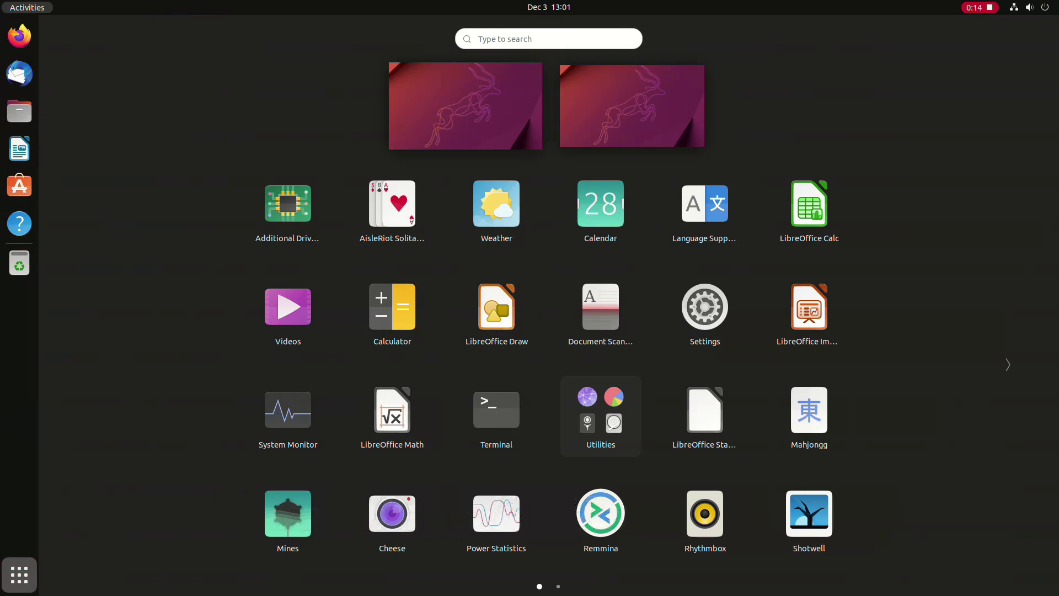
{"action": "left_click", "coordinate": [1008, 364]}
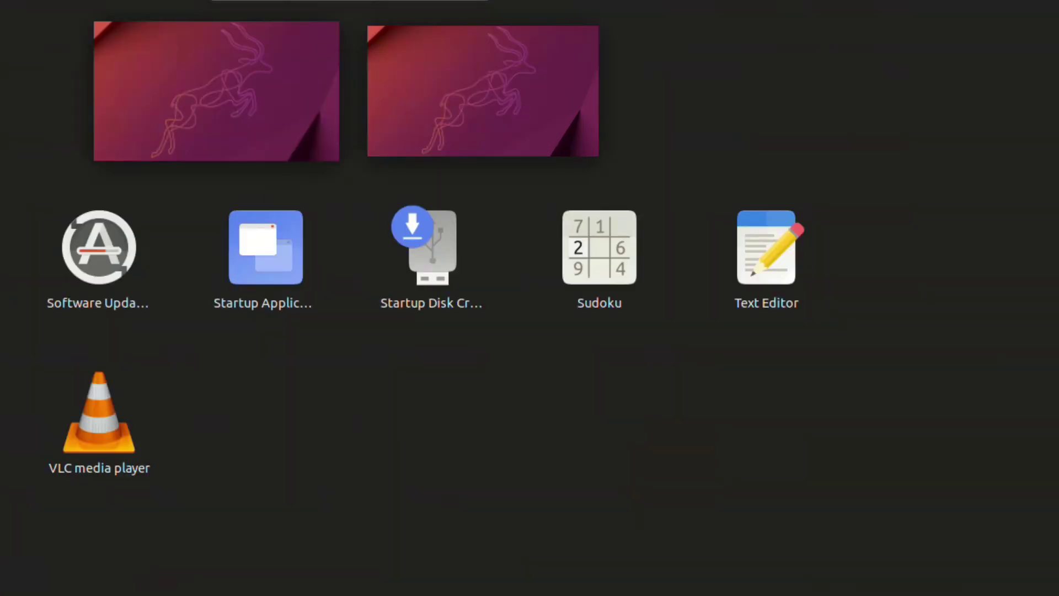
{"action": "key", "text": "Escape"}
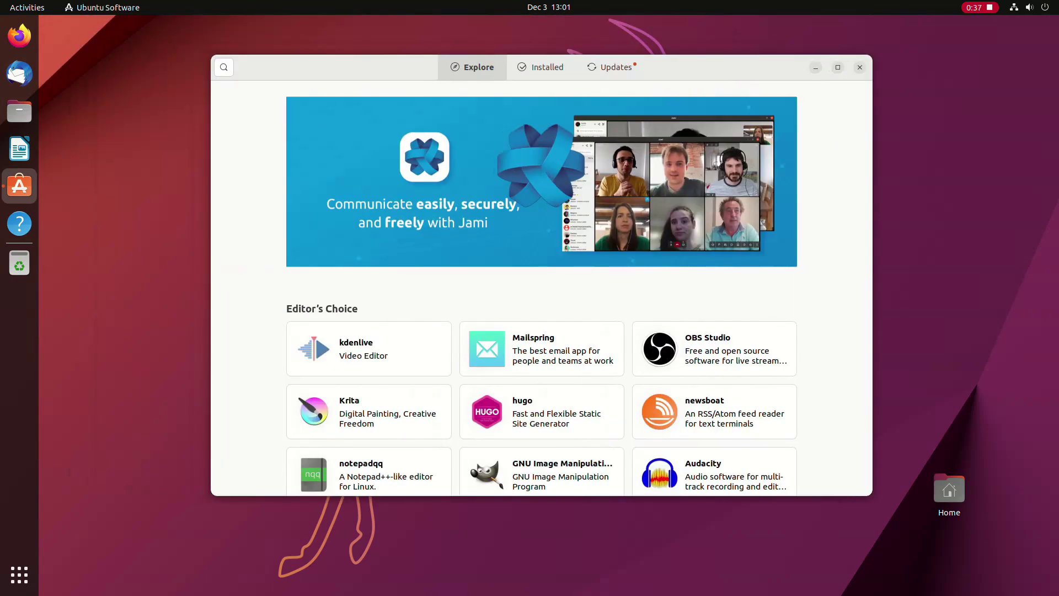
Step: Find 'sudoku' in the catalogue and uninstall GNOME Sudoku, authorising with the account password
{"action": "key", "text": "ctrl+f"}
{"action": "type", "text": "sudoku"}
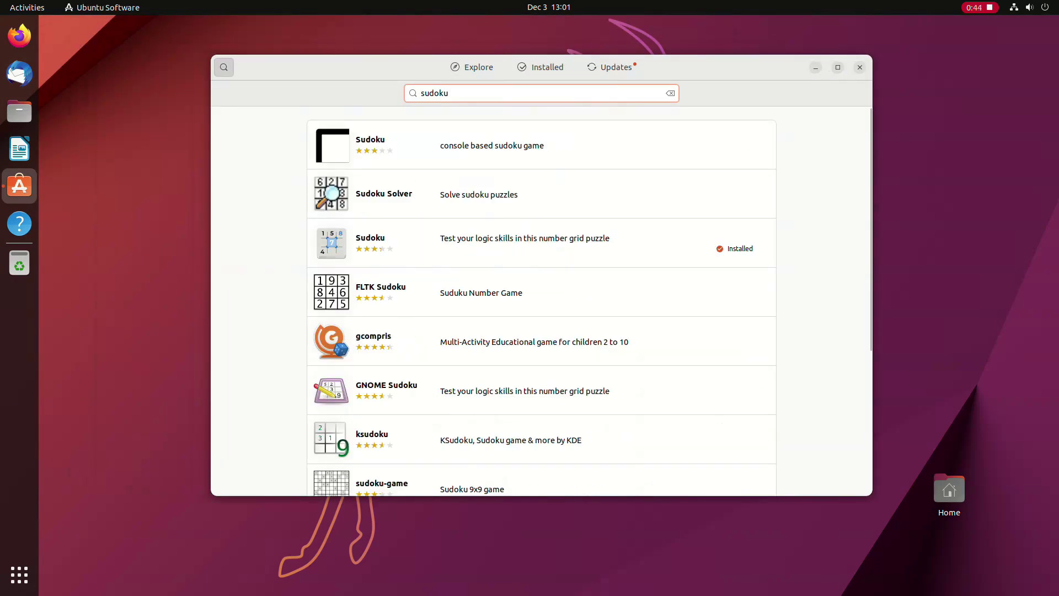
{"action": "left_click", "coordinate": [541, 242]}
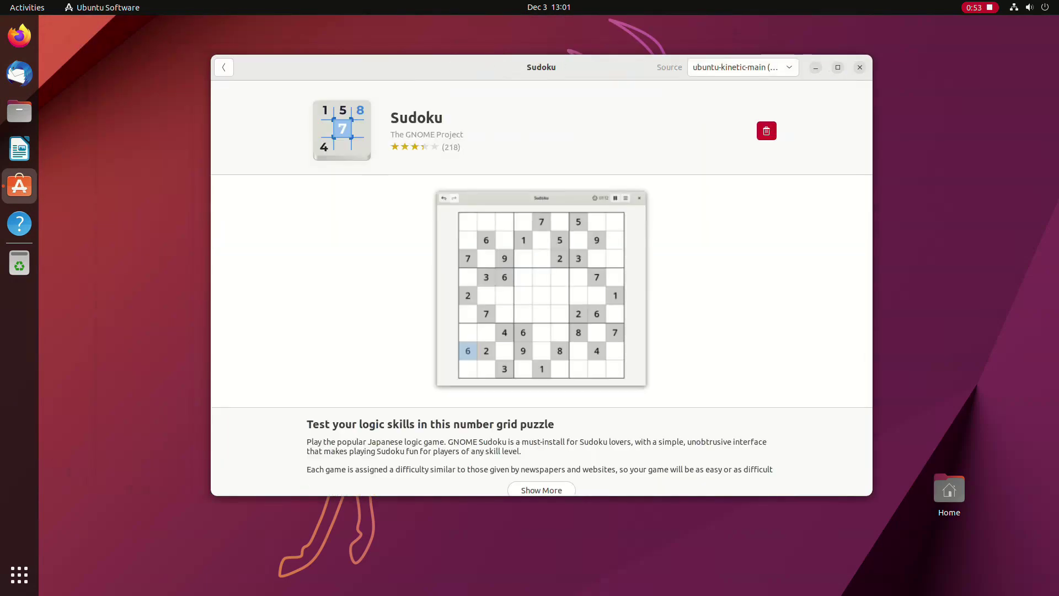
{"action": "left_click", "coordinate": [743, 67]}
{"action": "left_click", "coordinate": [743, 67]}
{"action": "left_click", "coordinate": [767, 131]}
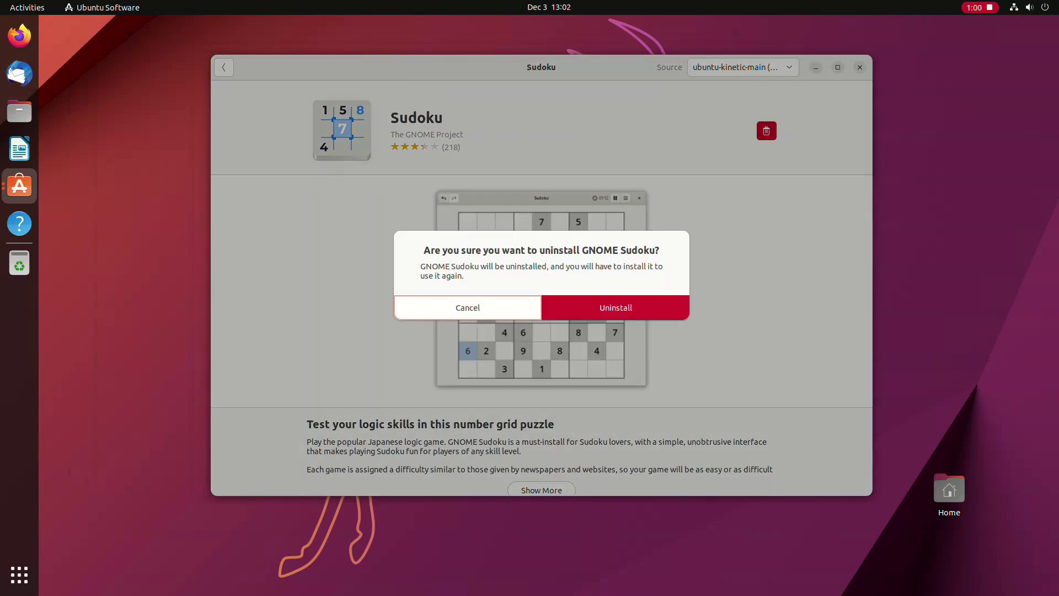
{"action": "key", "text": "Return"}
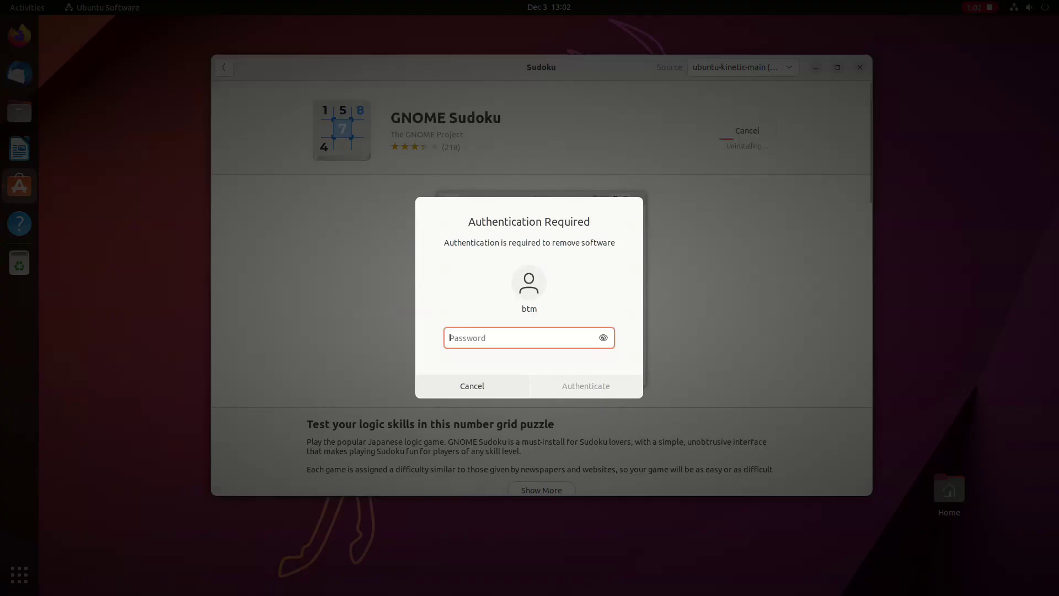
{"action": "type", "text": "password"}
{"action": "key", "text": "Return"}
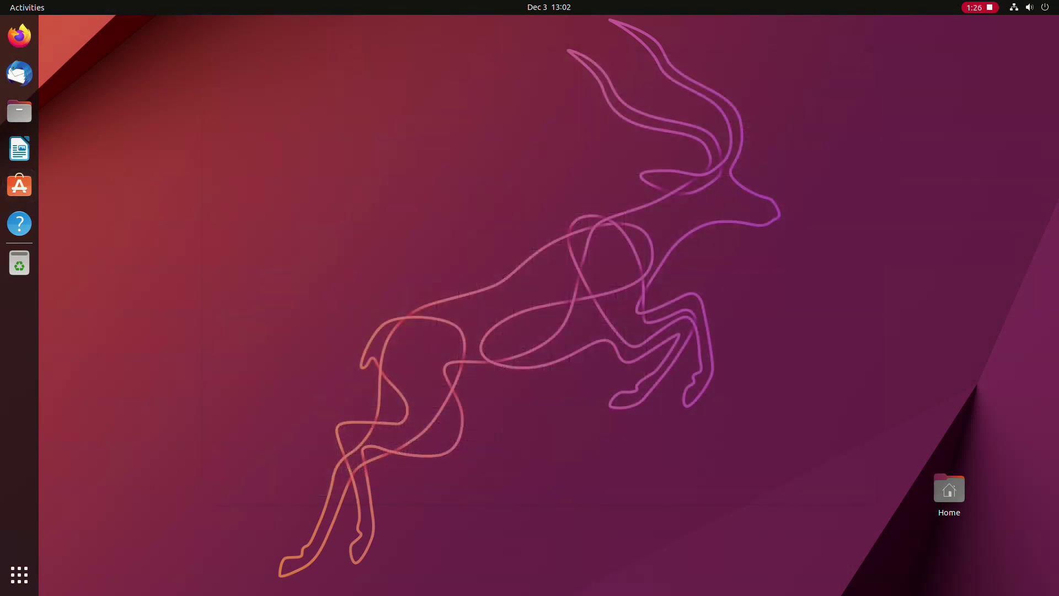
Step: Show the installed applications and flip to the grid's second page
{"action": "left_click", "coordinate": [19, 575]}
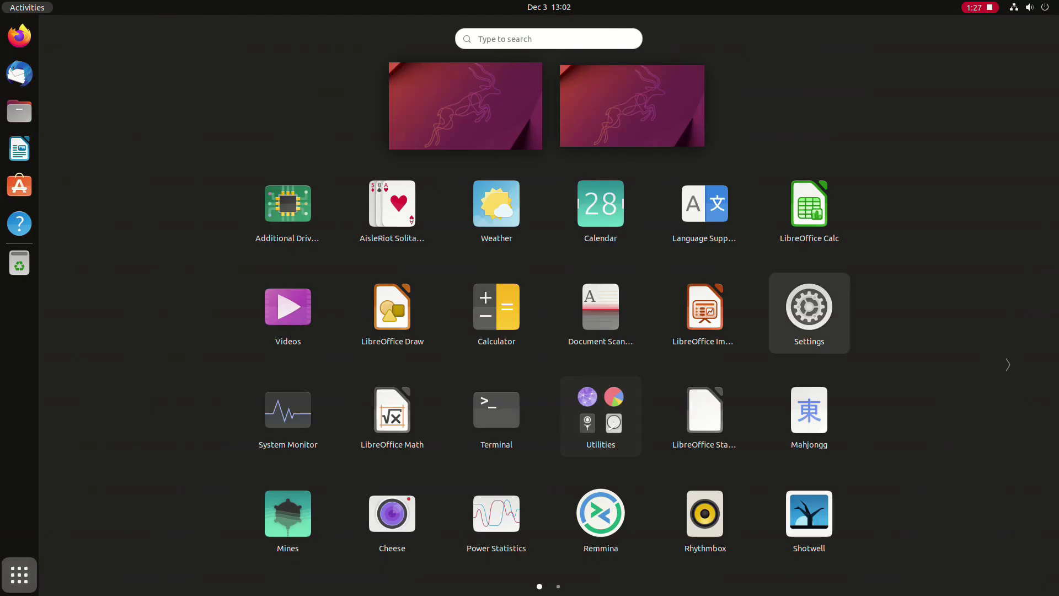
{"action": "left_click", "coordinate": [1008, 364]}
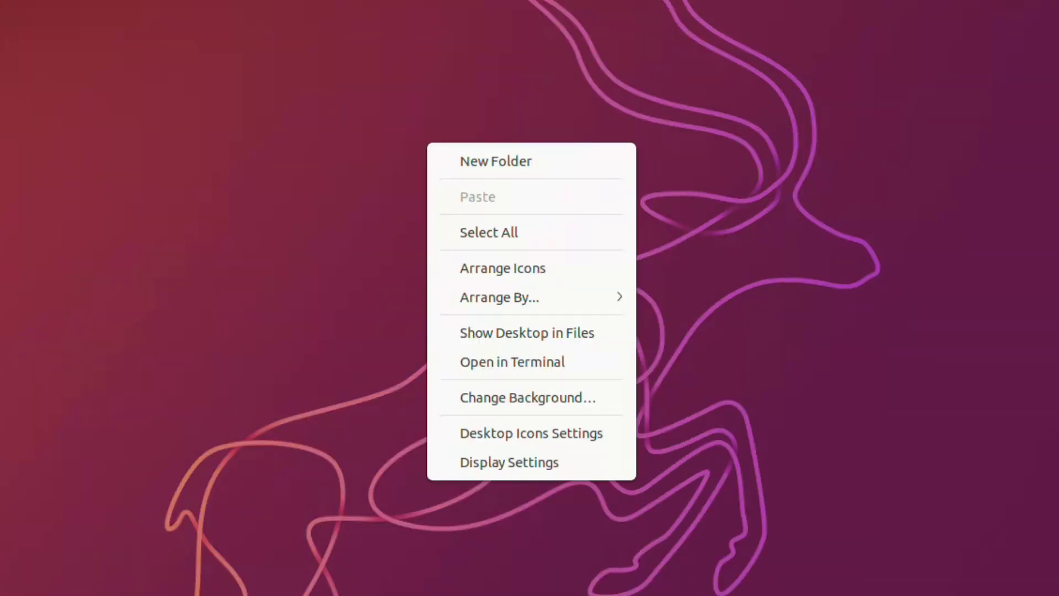
{"action": "key", "text": "Escape"}
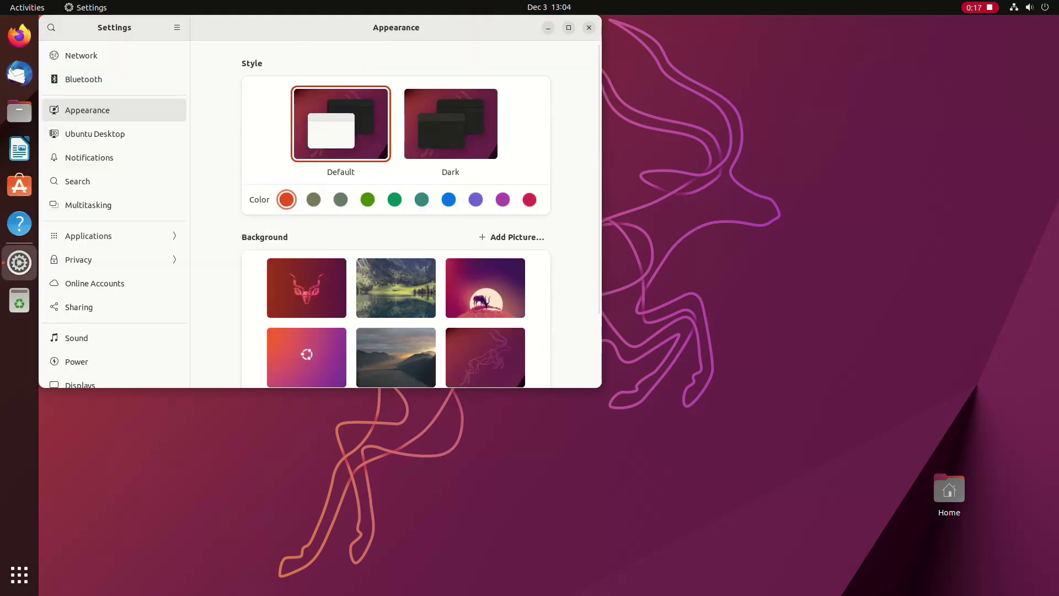
{"action": "scroll", "coordinate": [574, 263], "scroll_direction": "down", "scroll_amount": 3}
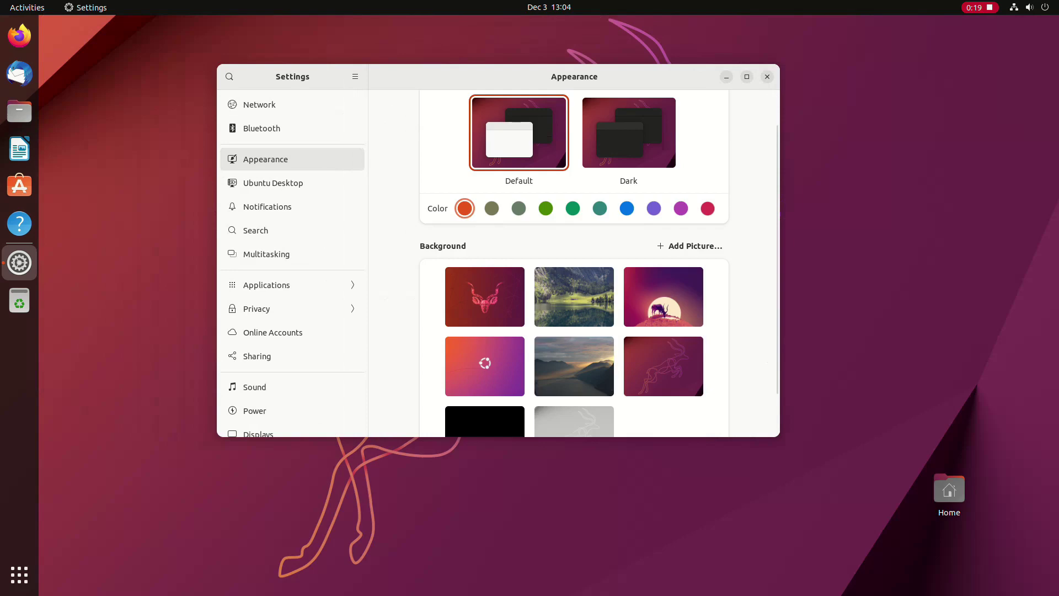
{"action": "scroll", "coordinate": [573, 264], "scroll_direction": "up", "scroll_amount": 3}
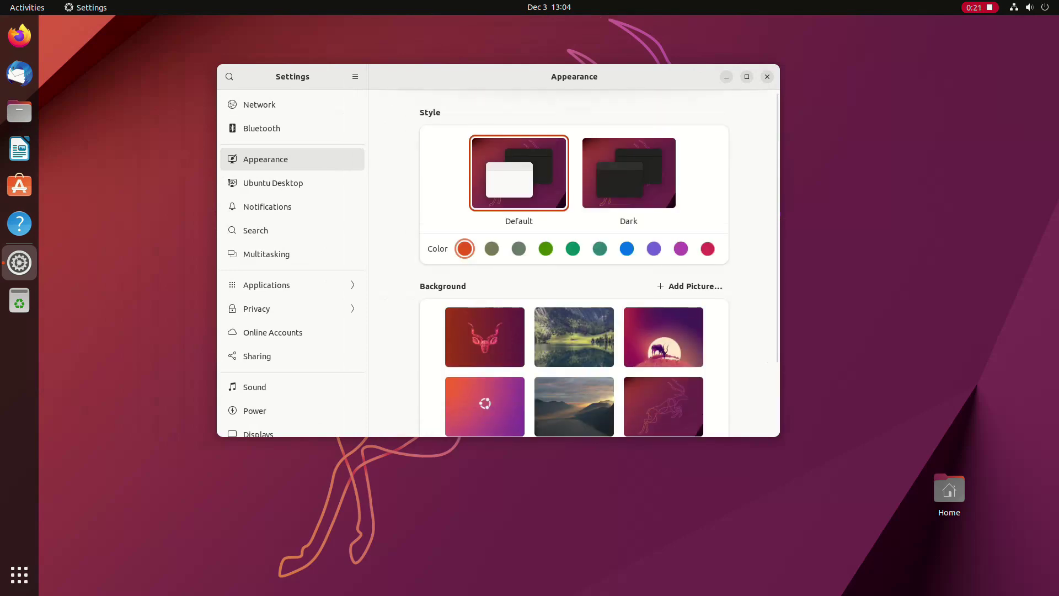
{"action": "scroll", "coordinate": [574, 263], "scroll_direction": "down", "scroll_amount": 3}
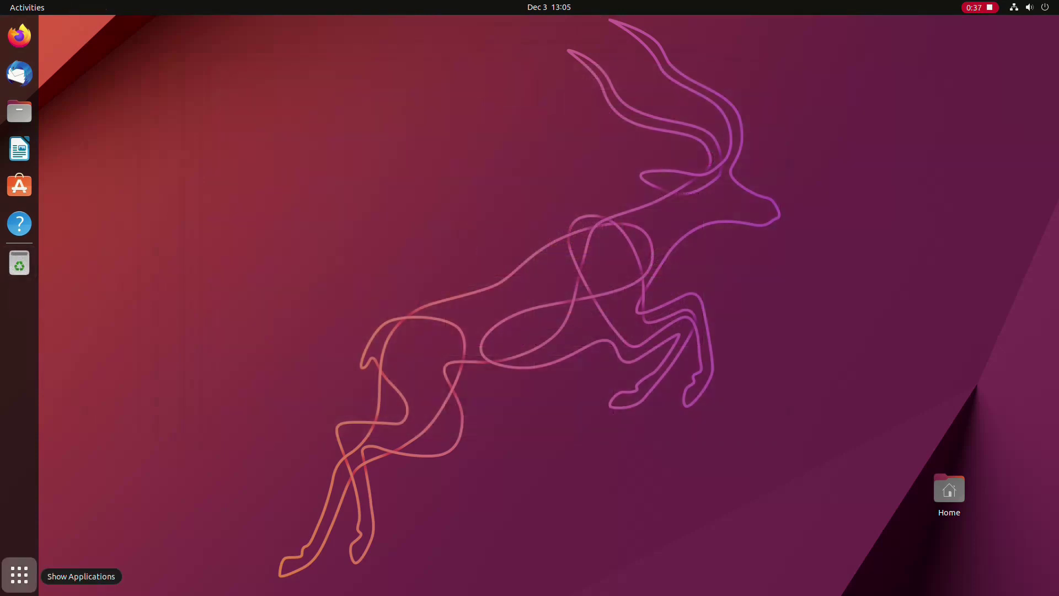
Step: Open Appearance settings via an 'appel' search, pick the mountain-lake sunset wallpaper, and close Settings
{"action": "left_click", "coordinate": [19, 575]}
{"action": "type", "text": "appel"}
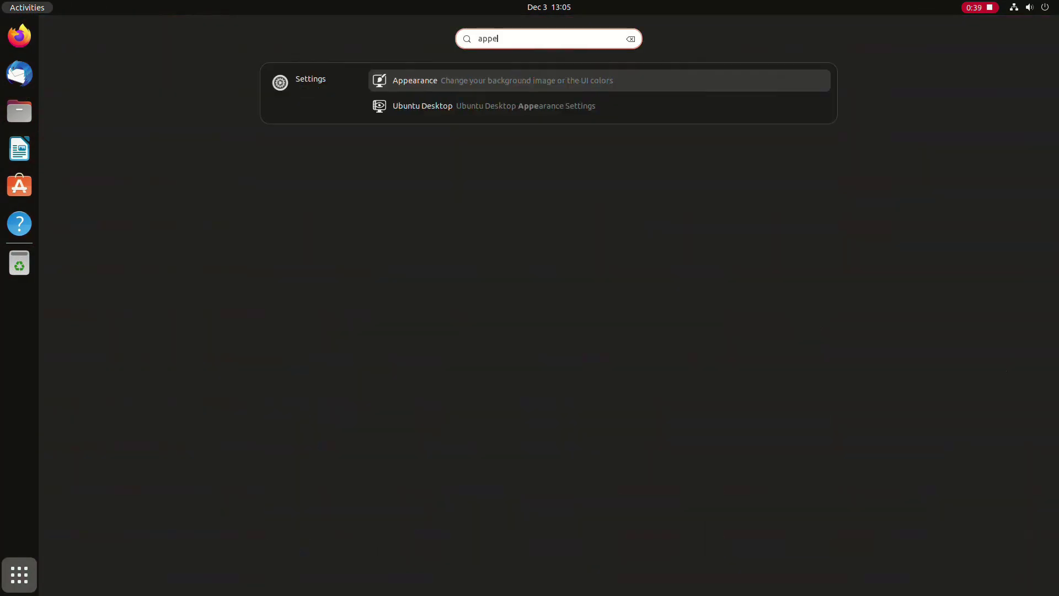
{"action": "key", "text": "super"}
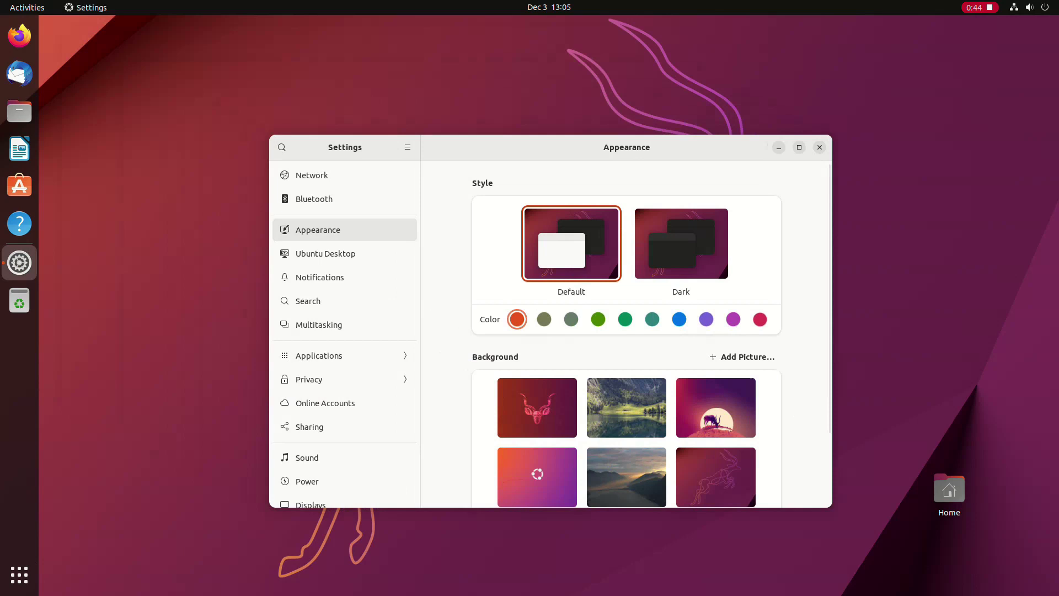
{"action": "scroll", "coordinate": [665, 204], "scroll_direction": "down", "scroll_amount": 3}
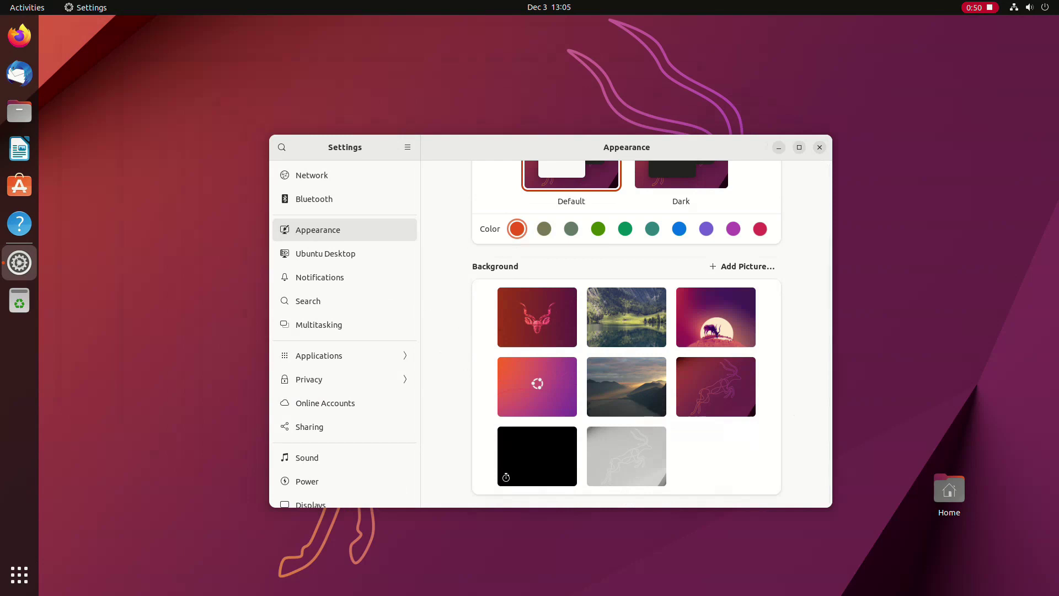
{"action": "left_click", "coordinate": [626, 386]}
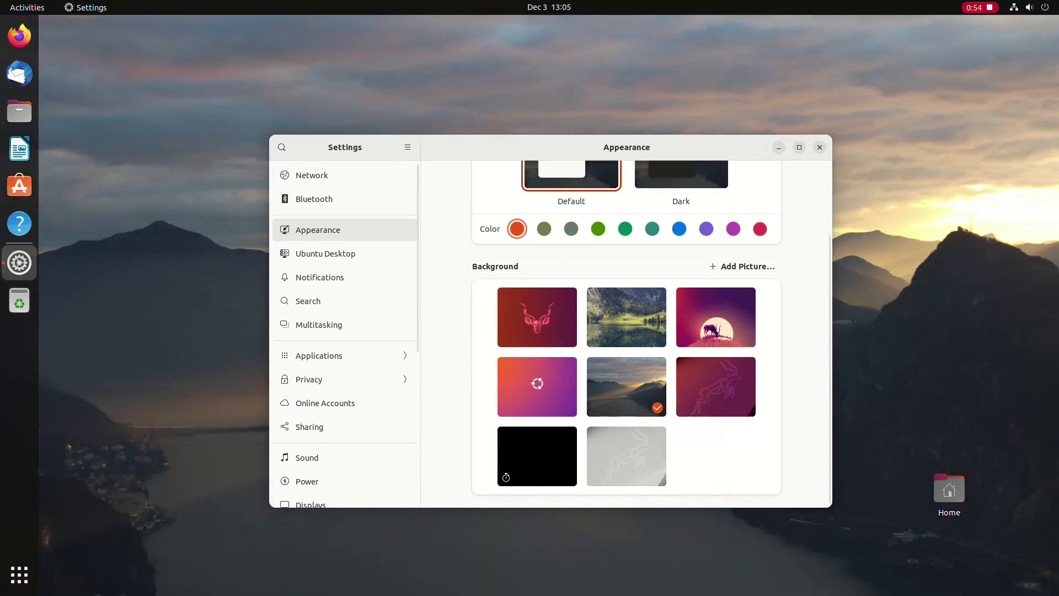
{"action": "key", "text": "ctrl+q"}
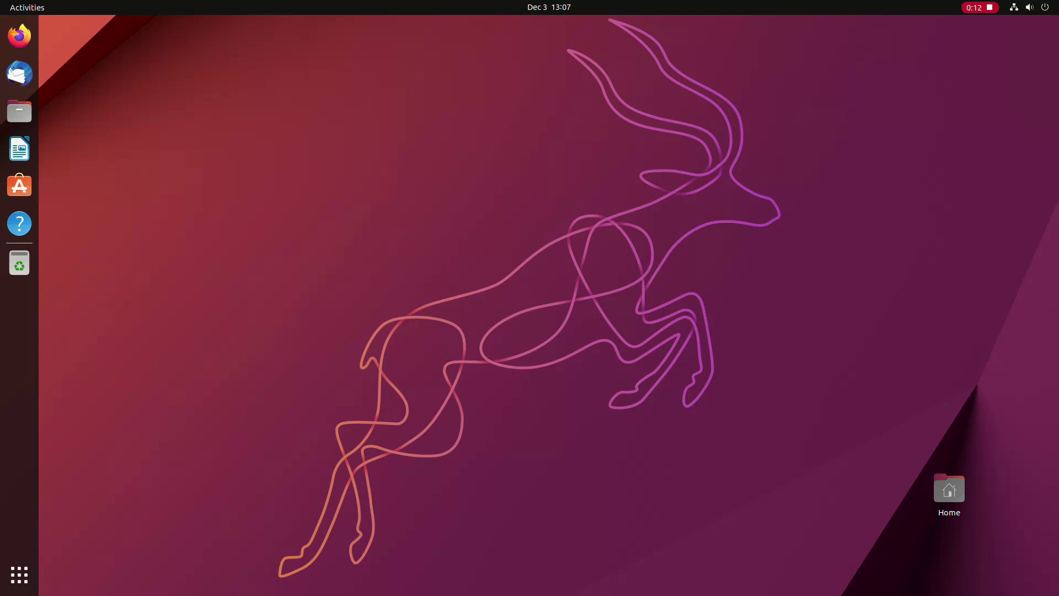
Step: Open Settings from the app grid and change the accent colour to teal
{"action": "left_click", "coordinate": [19, 575]}
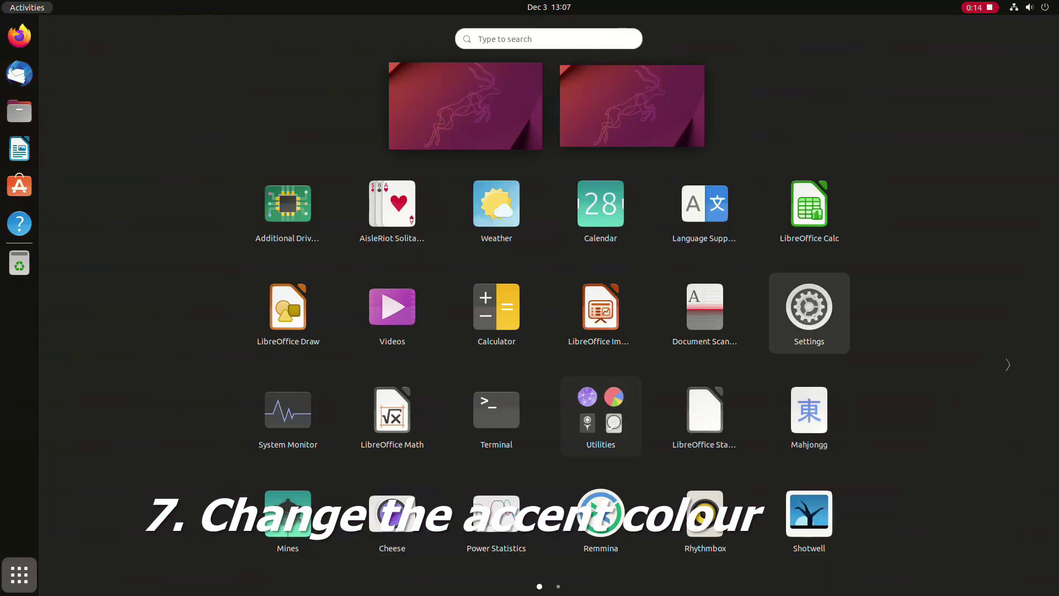
{"action": "left_click", "coordinate": [810, 313]}
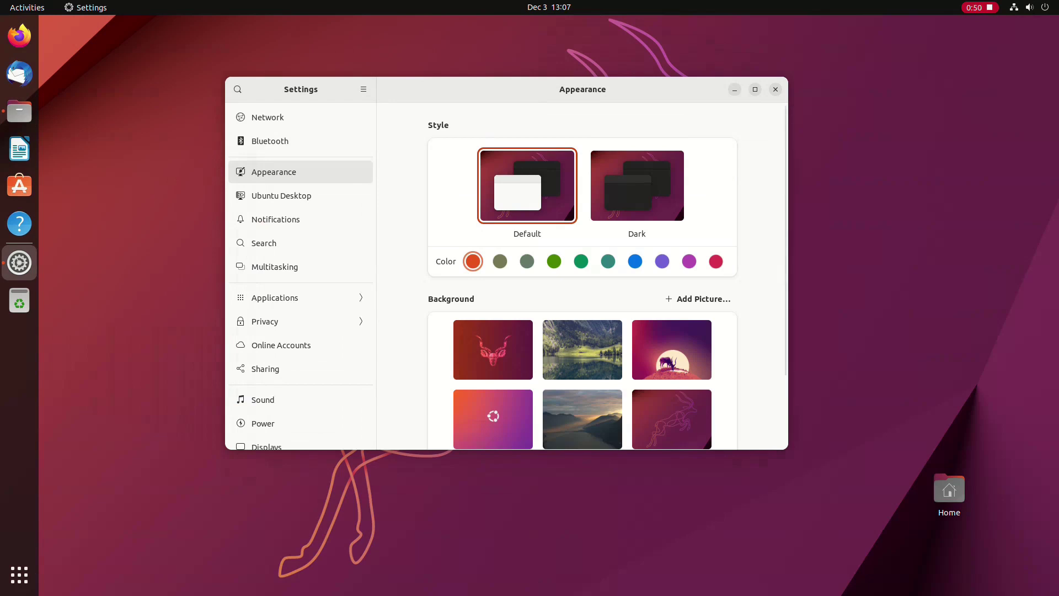
{"action": "left_click", "coordinate": [608, 261]}
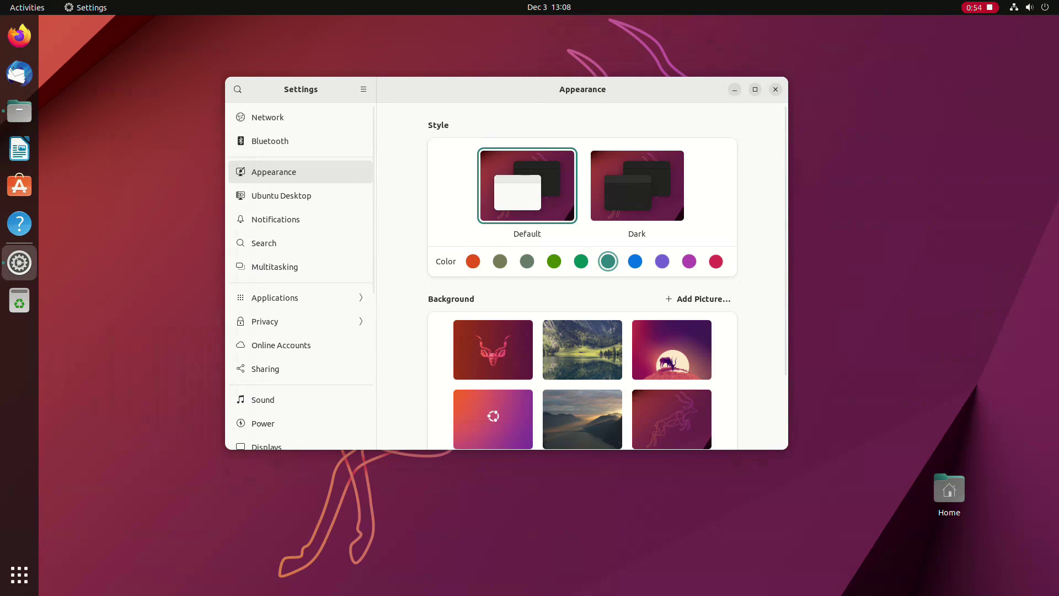
Step: Preview the accent in the home folder, revert it to orange, and close Files
{"action": "left_click", "coordinate": [19, 111]}
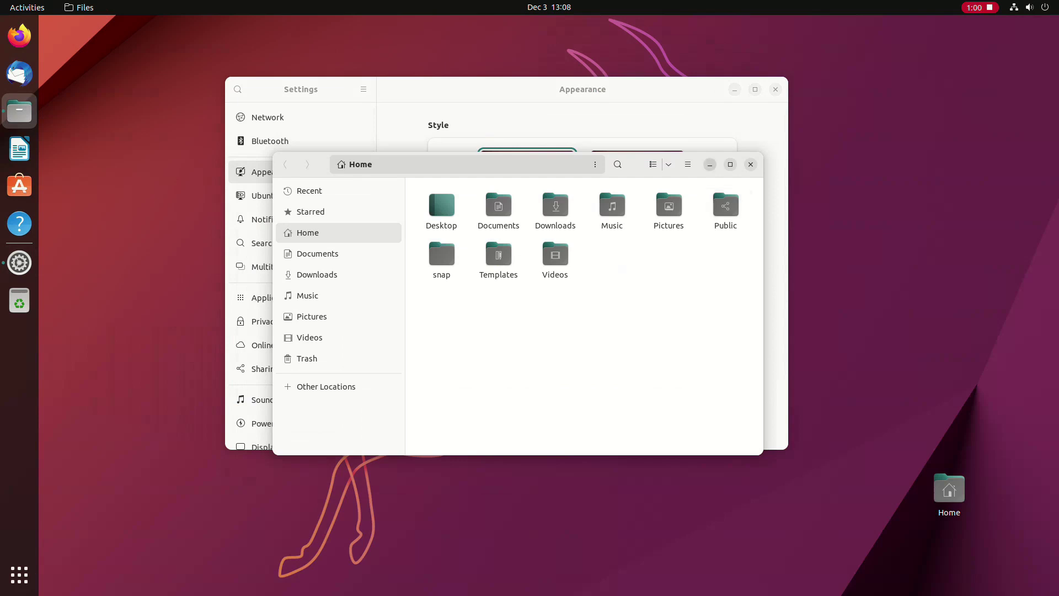
{"action": "key", "text": "alt+Tab"}
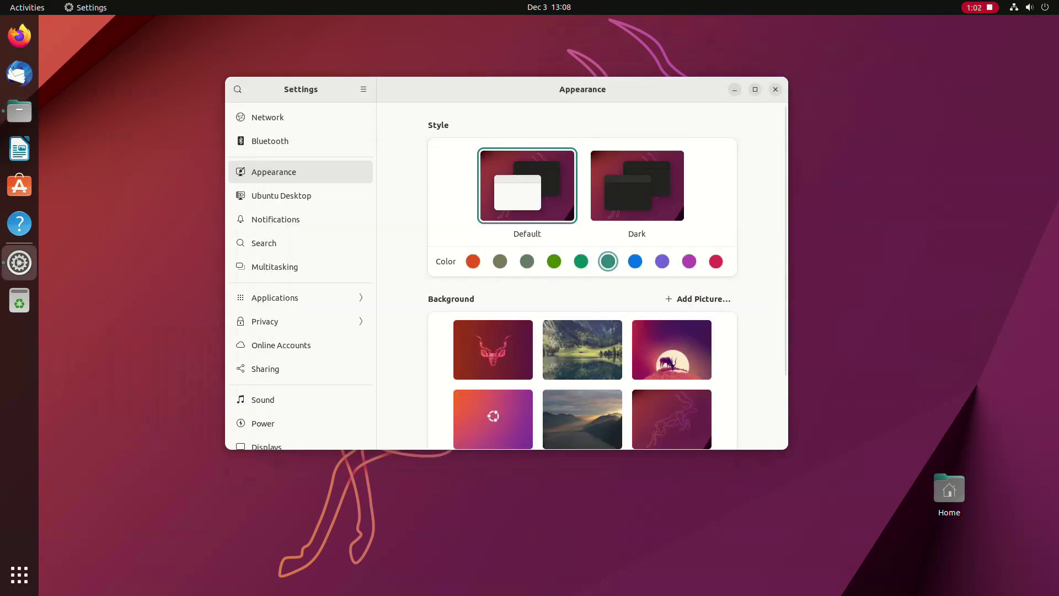
{"action": "left_click", "coordinate": [473, 261]}
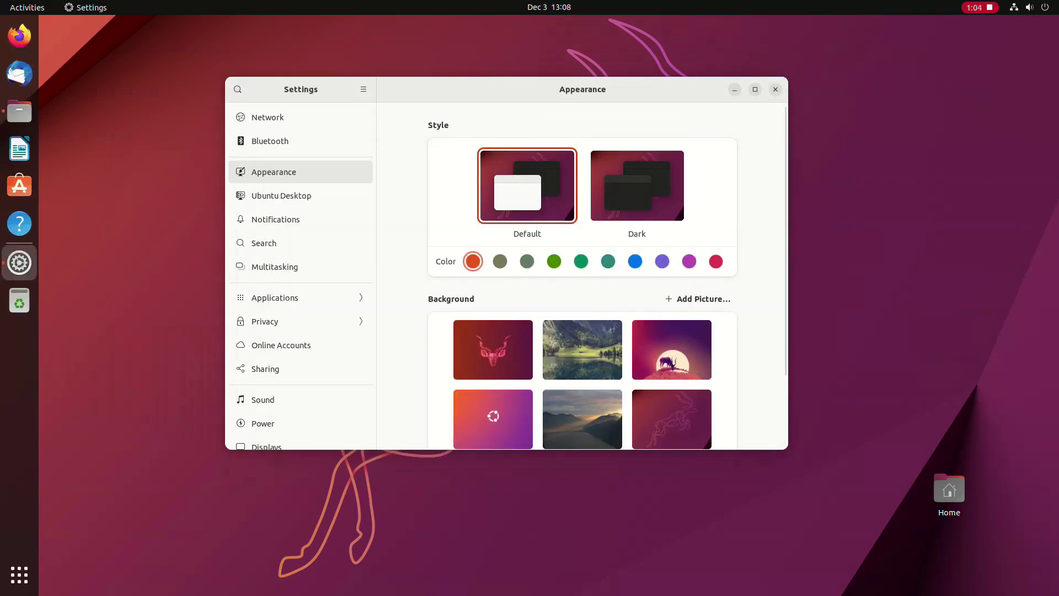
{"action": "key", "text": "alt+Tab"}
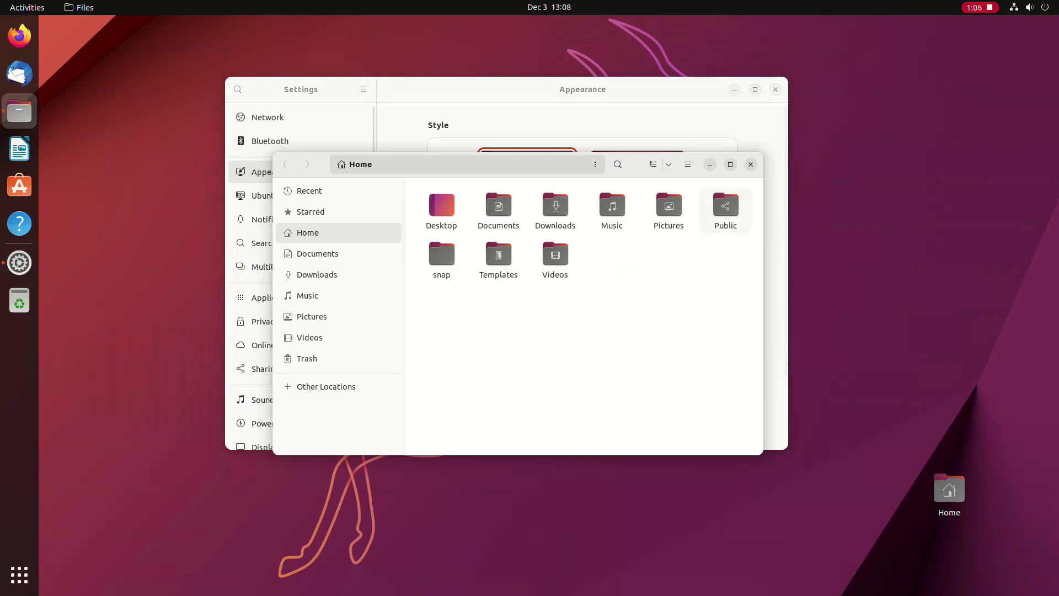
{"action": "left_click", "coordinate": [751, 164]}
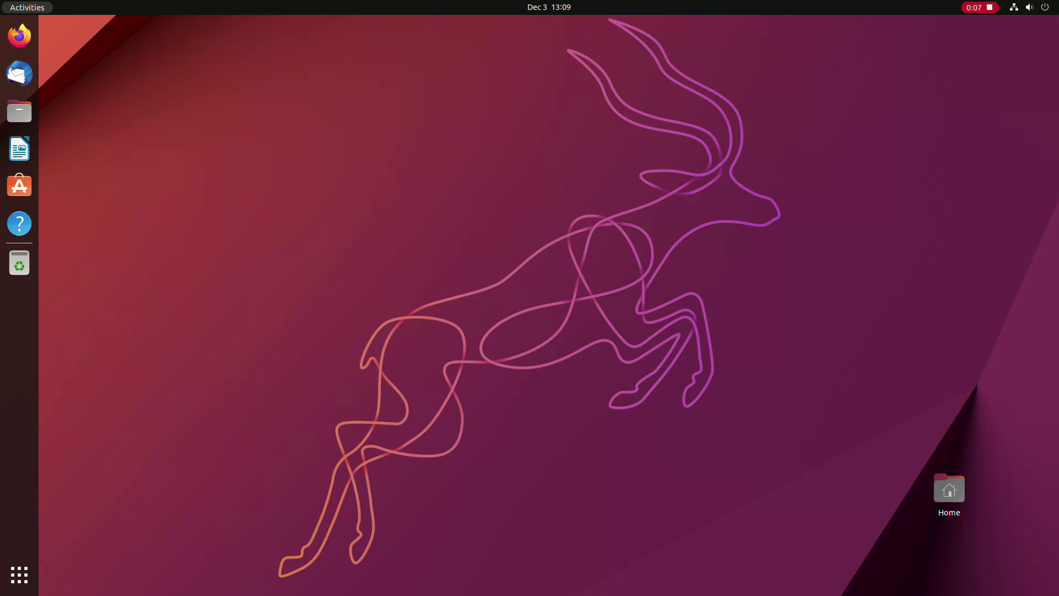
Step: Turn on Dark Mode from quick settings, then reopen the Files home folder centred on screen
{"action": "left_click", "coordinate": [19, 111]}
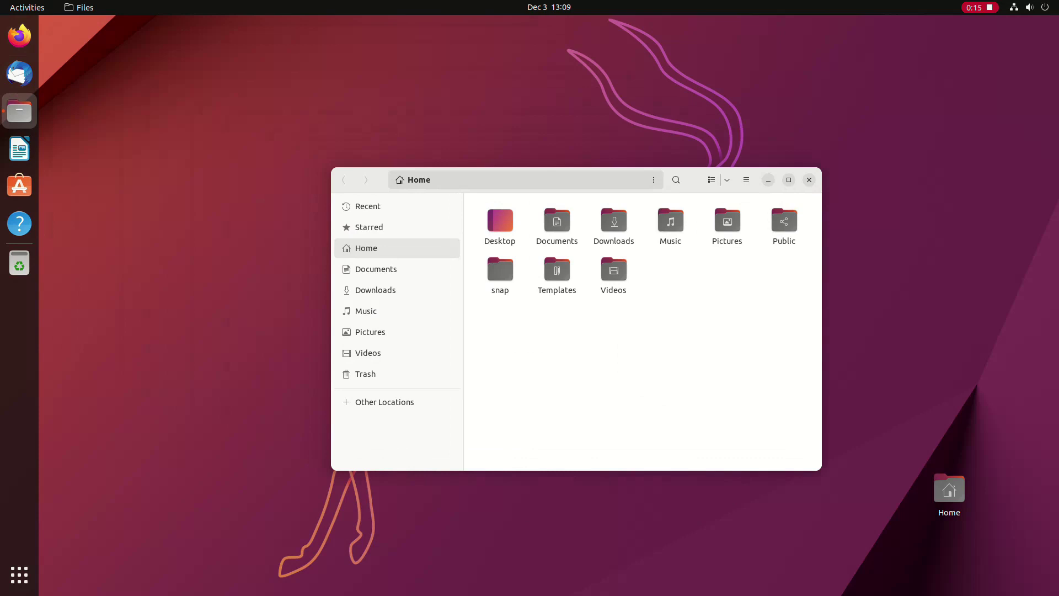
{"action": "left_click", "coordinate": [19, 148]}
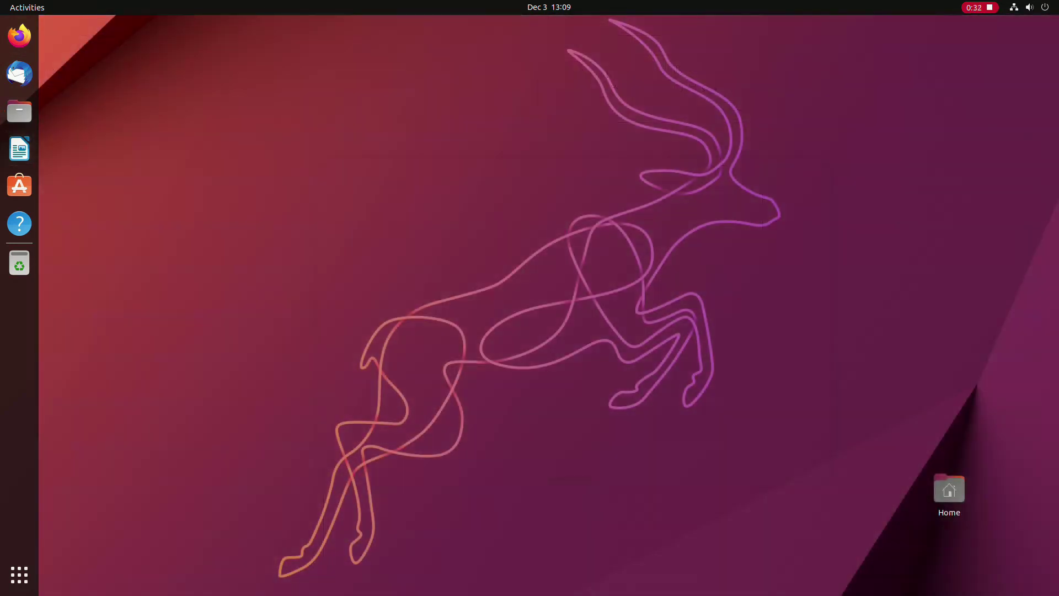
{"action": "key", "text": "super+s"}
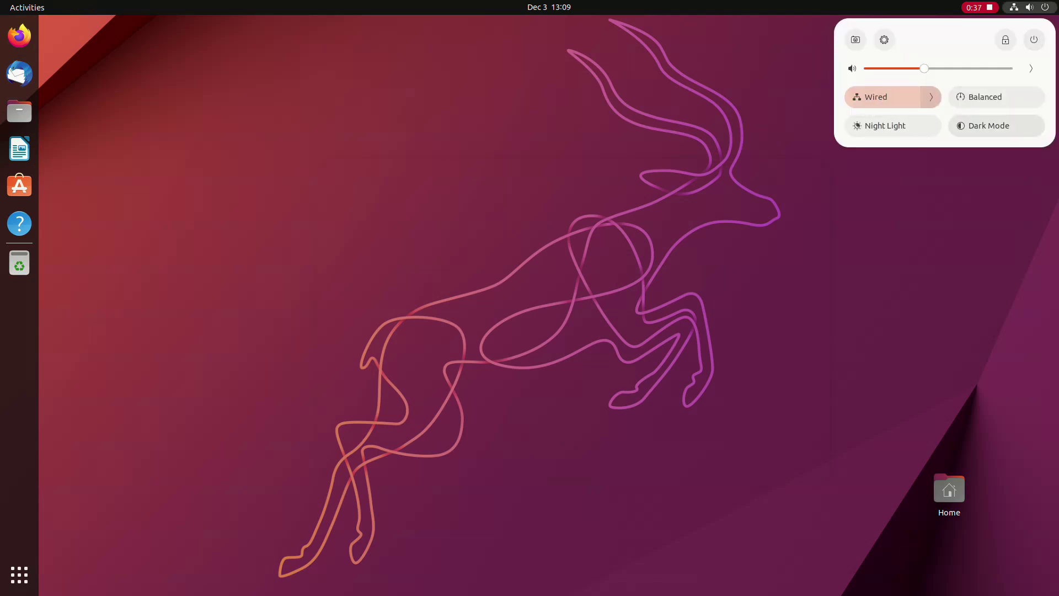
{"action": "key", "text": "Return"}
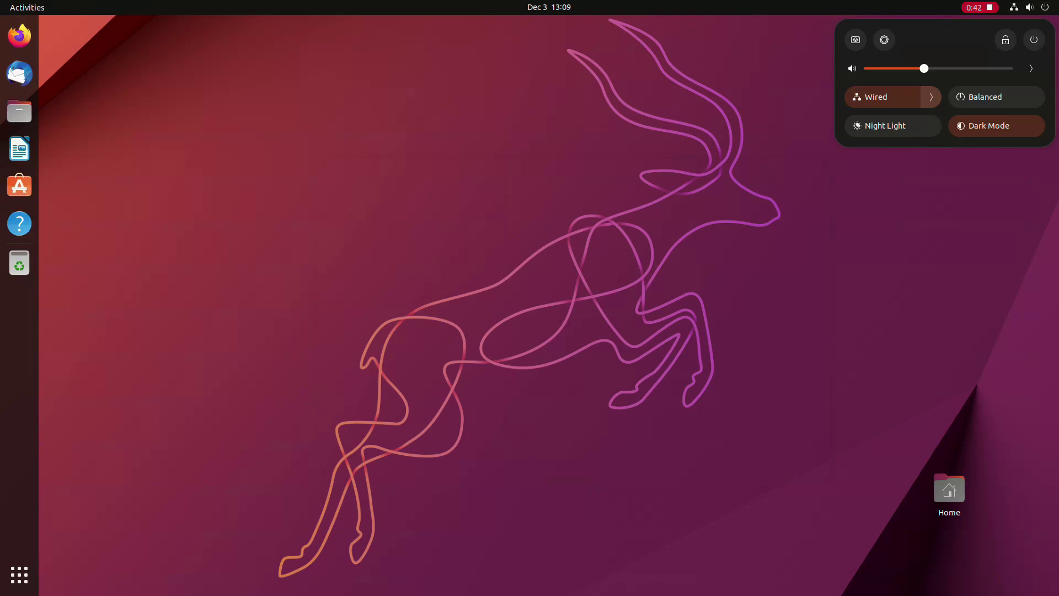
{"action": "key", "text": "Escape"}
{"action": "left_click", "coordinate": [19, 110]}
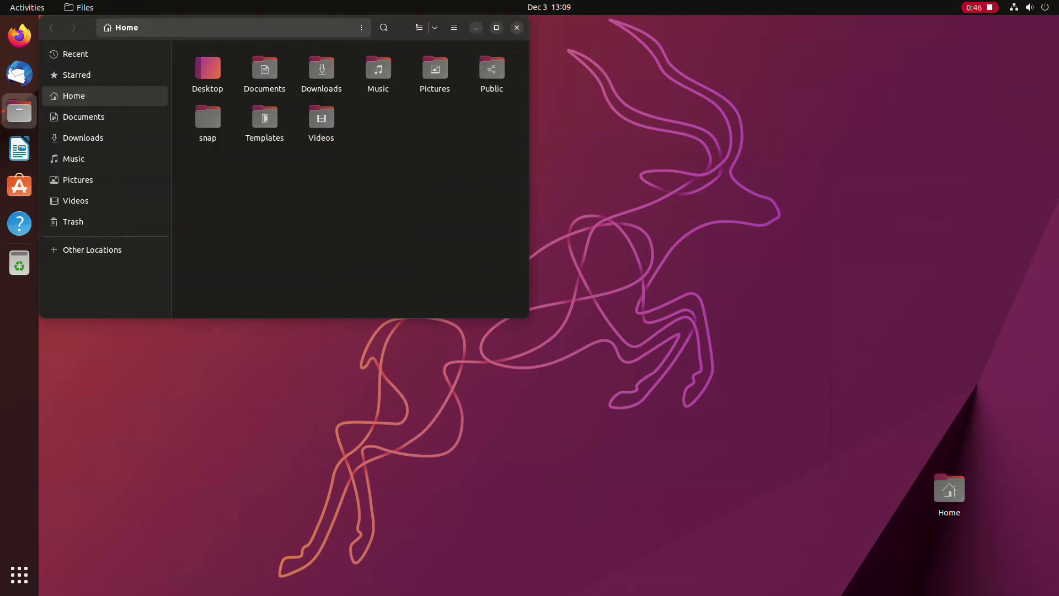
{"action": "left_click_drag", "start_coordinate": [398, 27], "coordinate": [651, 162]}
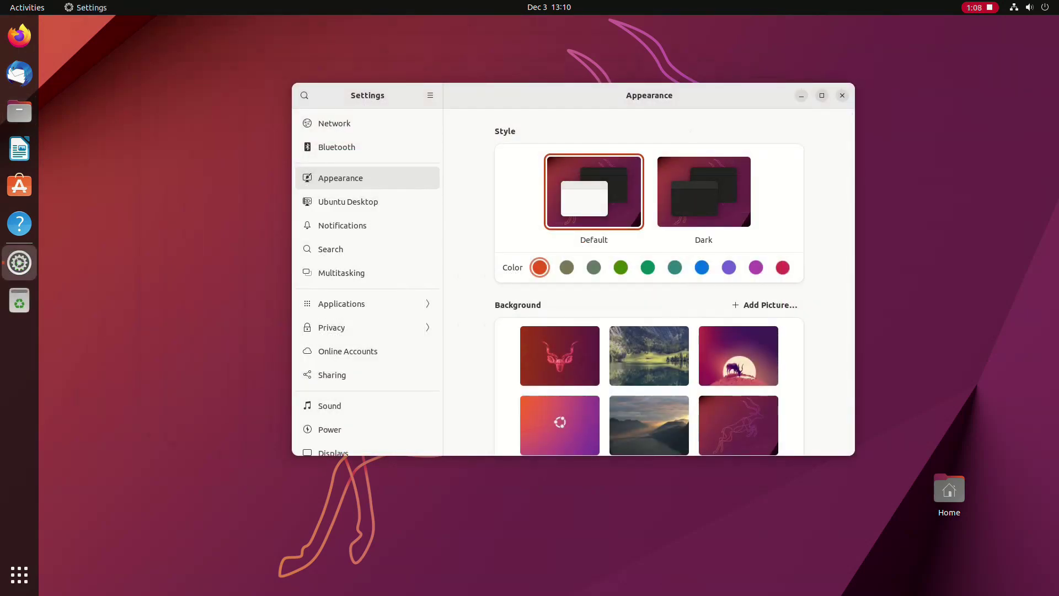
Step: Choose the Dark style and the teal accent colour in Appearance settings
{"action": "left_click", "coordinate": [704, 192]}
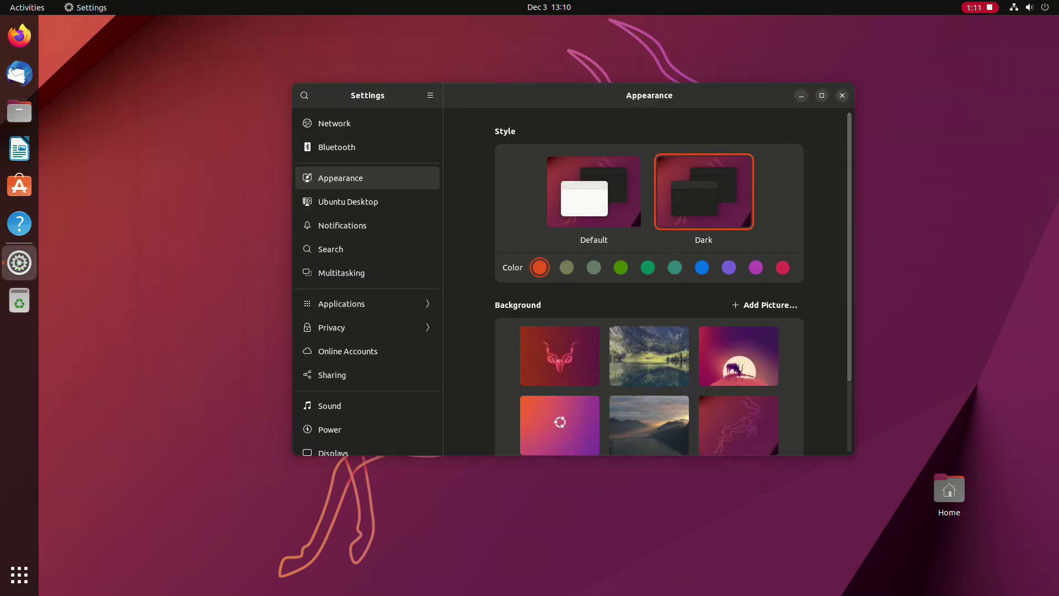
{"action": "left_click", "coordinate": [675, 267]}
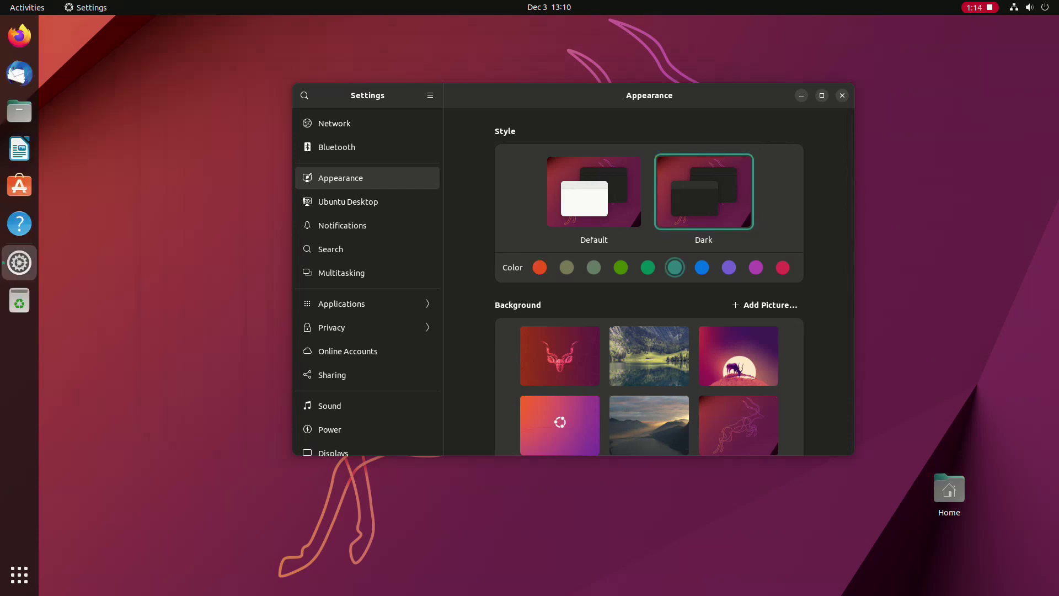
{"action": "left_click", "coordinate": [19, 111]}
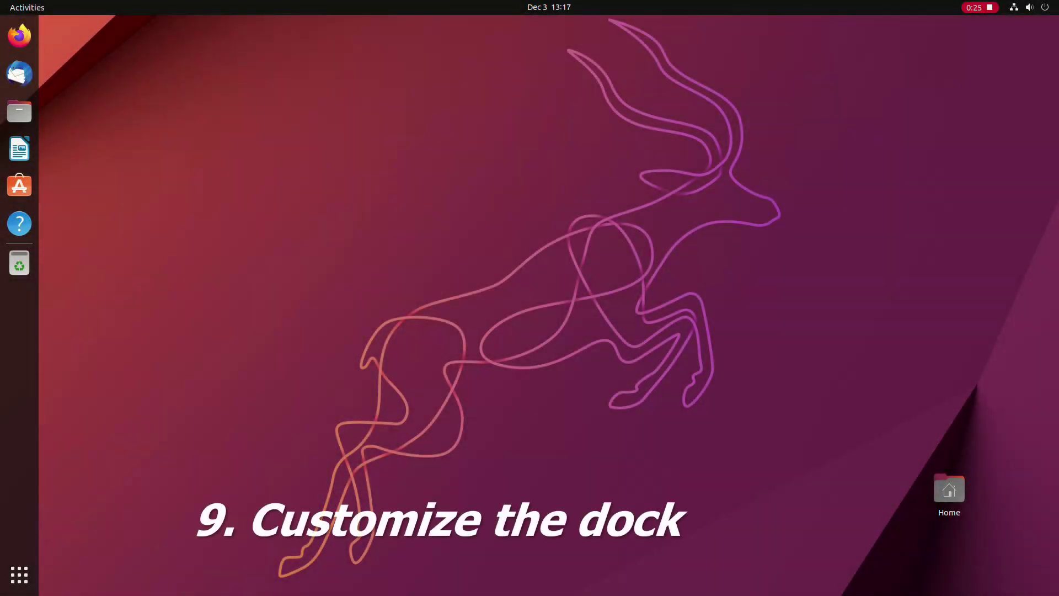
{"action": "left_click", "coordinate": [20, 574]}
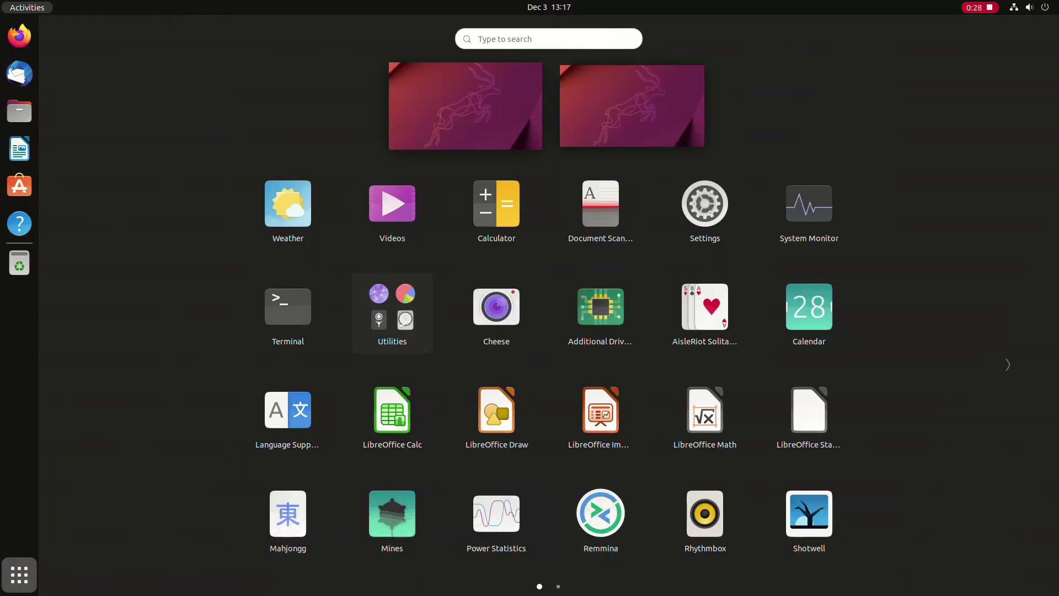
{"action": "left_click", "coordinate": [706, 204]}
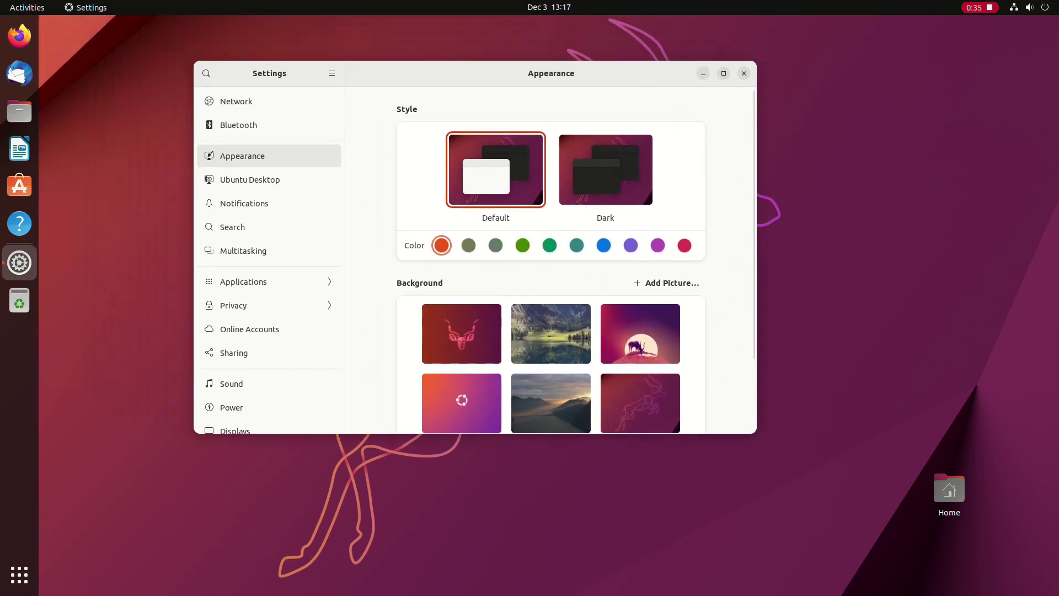
{"action": "scroll", "coordinate": [550, 259], "scroll_direction": "down", "scroll_amount": 3}
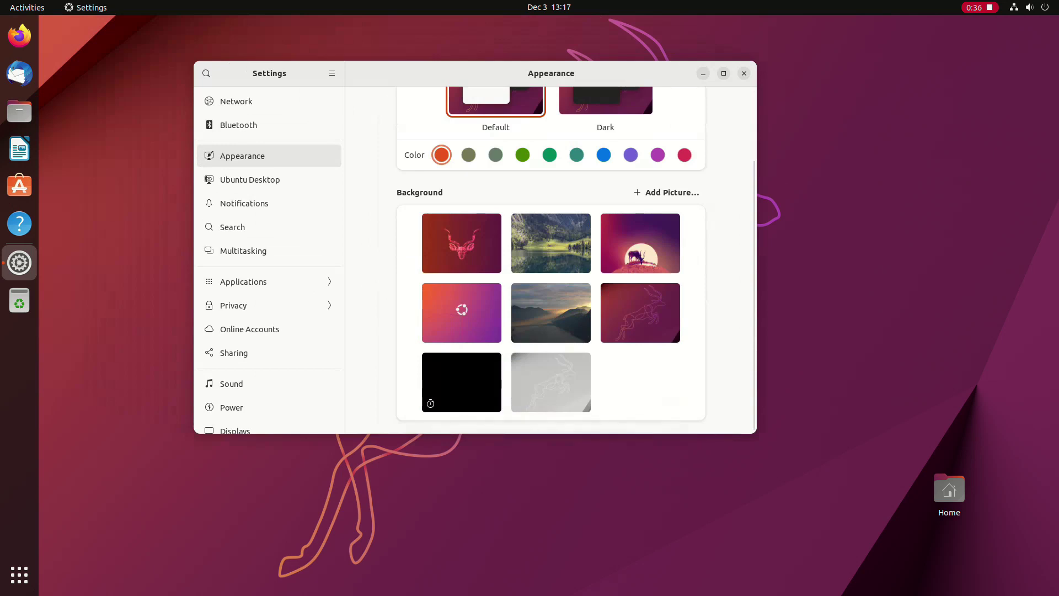
{"action": "left_click", "coordinate": [250, 180]}
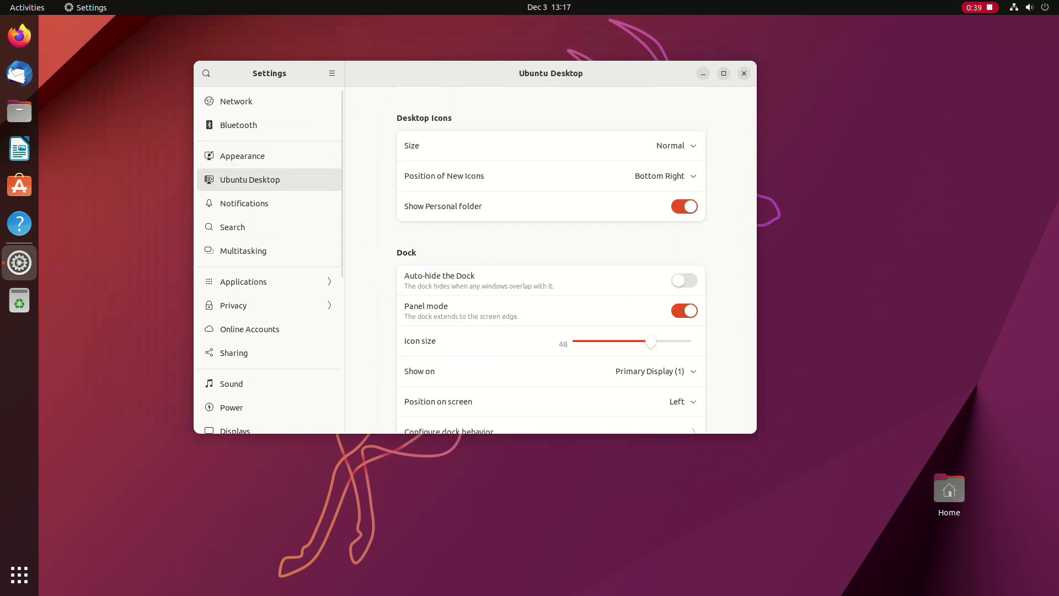
{"action": "scroll", "coordinate": [575, 262], "scroll_direction": "down", "scroll_amount": 1}
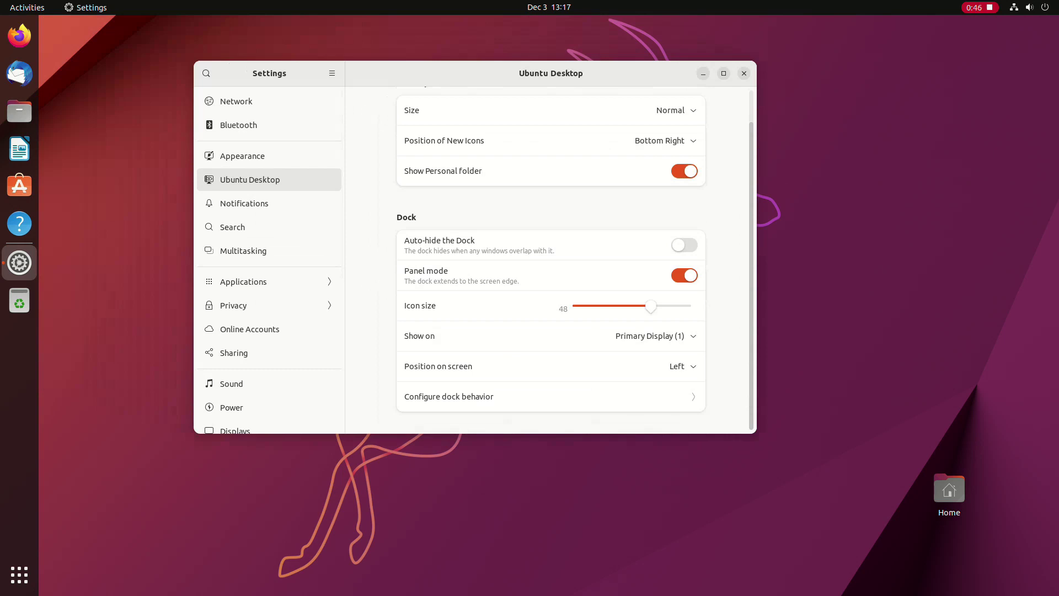
{"action": "left_click", "coordinate": [683, 366]}
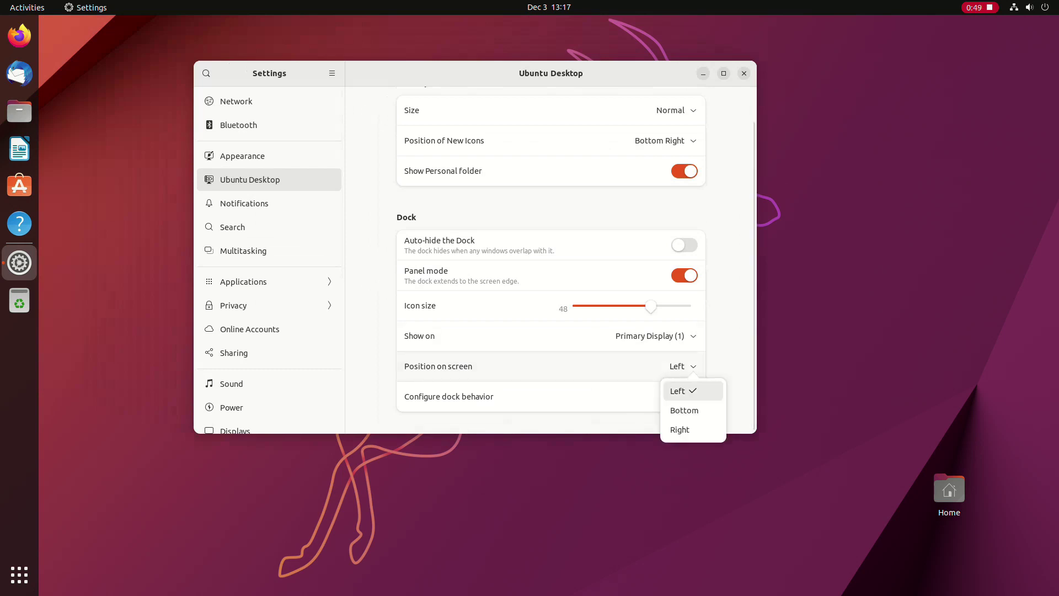
{"action": "left_click", "coordinate": [681, 409]}
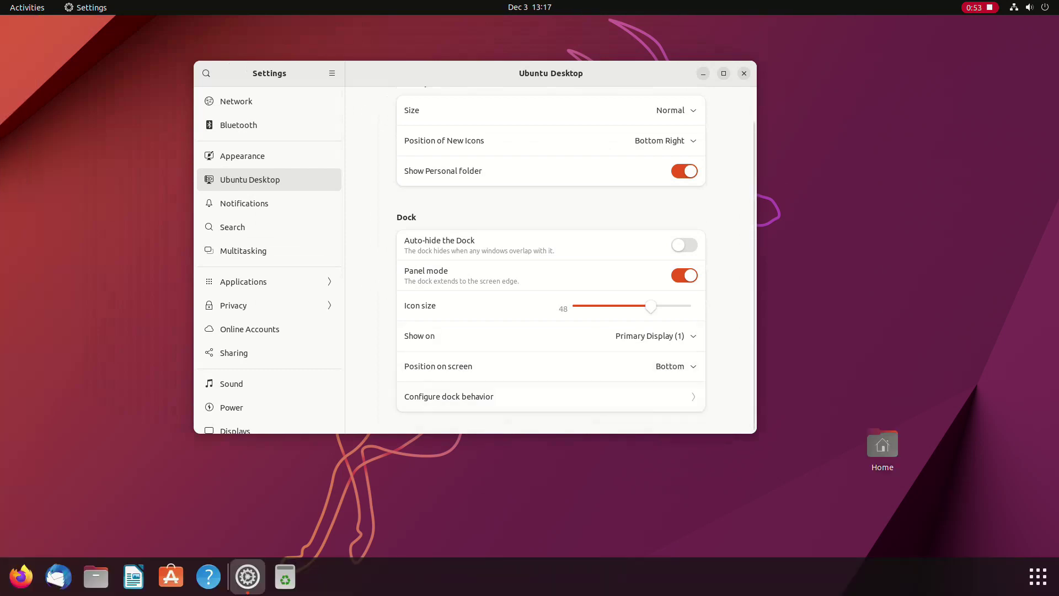
{"action": "left_click", "coordinate": [684, 276]}
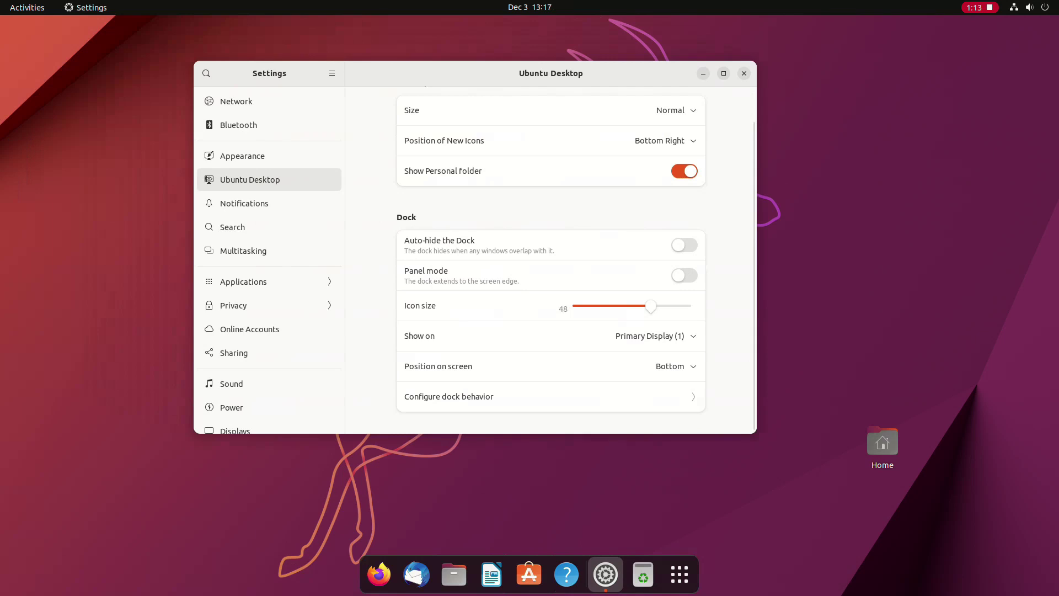
{"action": "left_click", "coordinate": [684, 276]}
{"action": "left_click", "coordinate": [656, 336]}
{"action": "left_click", "coordinate": [673, 378]}
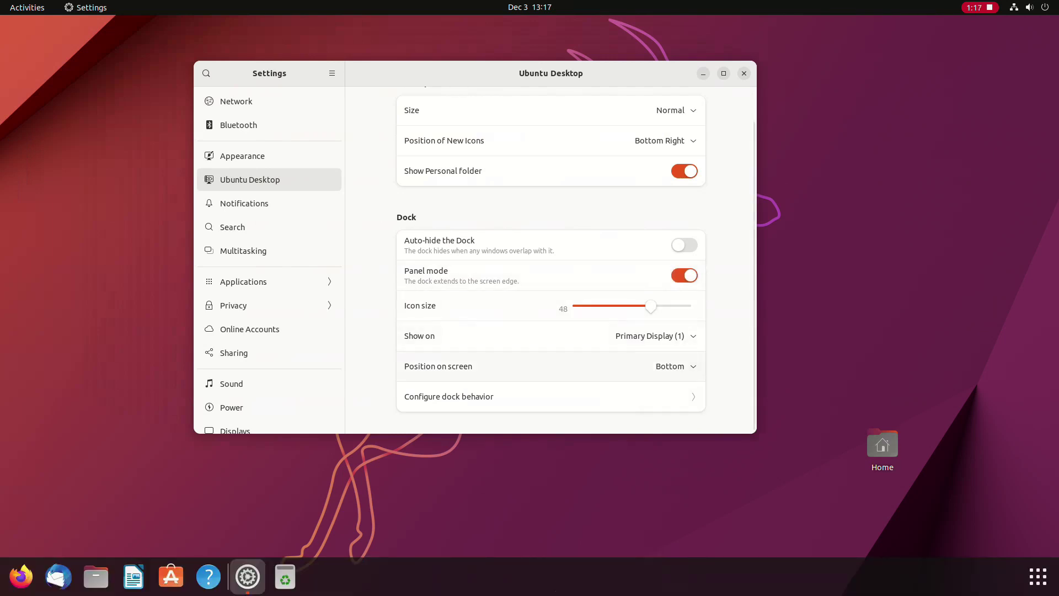
{"action": "left_click", "coordinate": [673, 366]}
{"action": "left_click", "coordinate": [685, 390]}
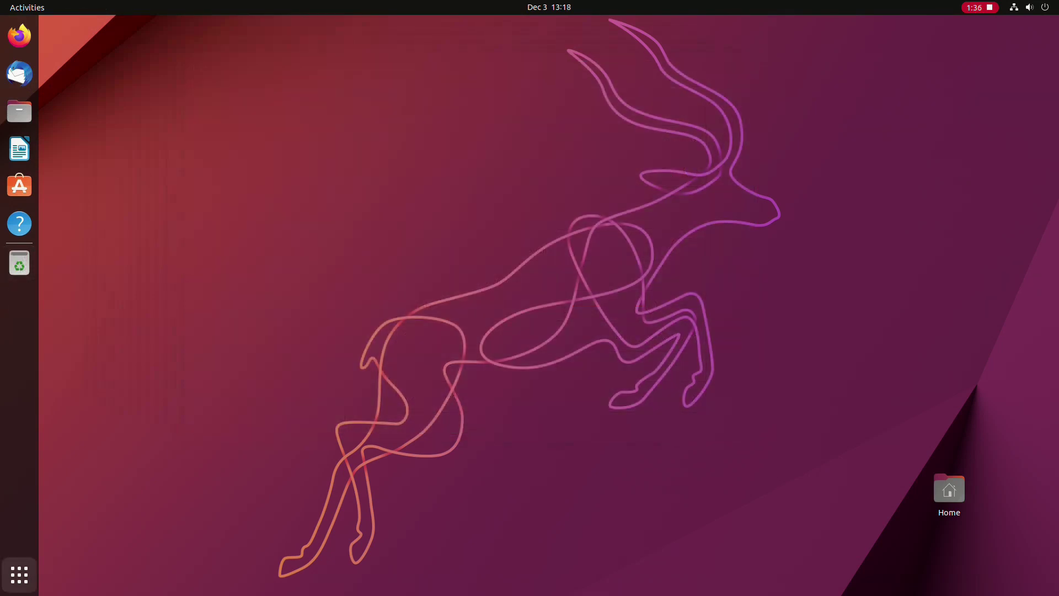
{"action": "left_click", "coordinate": [19, 574]}
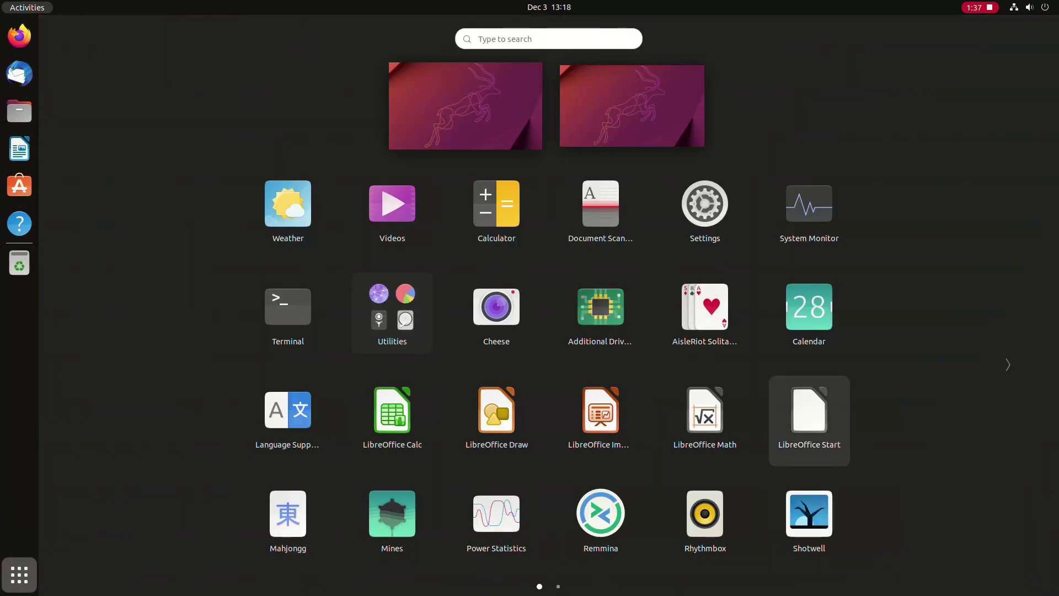
{"action": "left_click", "coordinate": [1008, 364]}
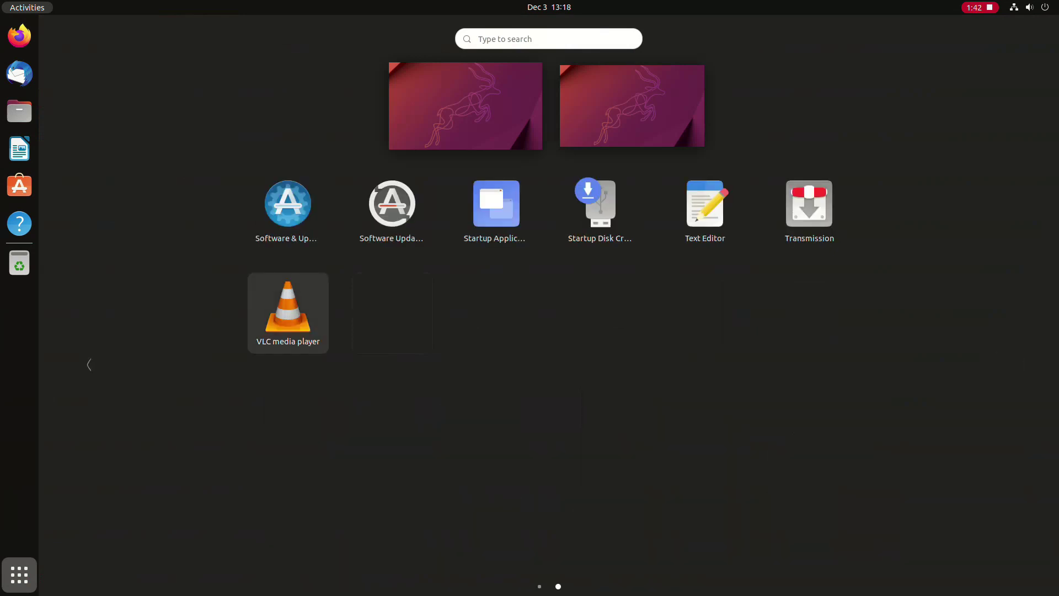
{"action": "right_click", "coordinate": [288, 309]}
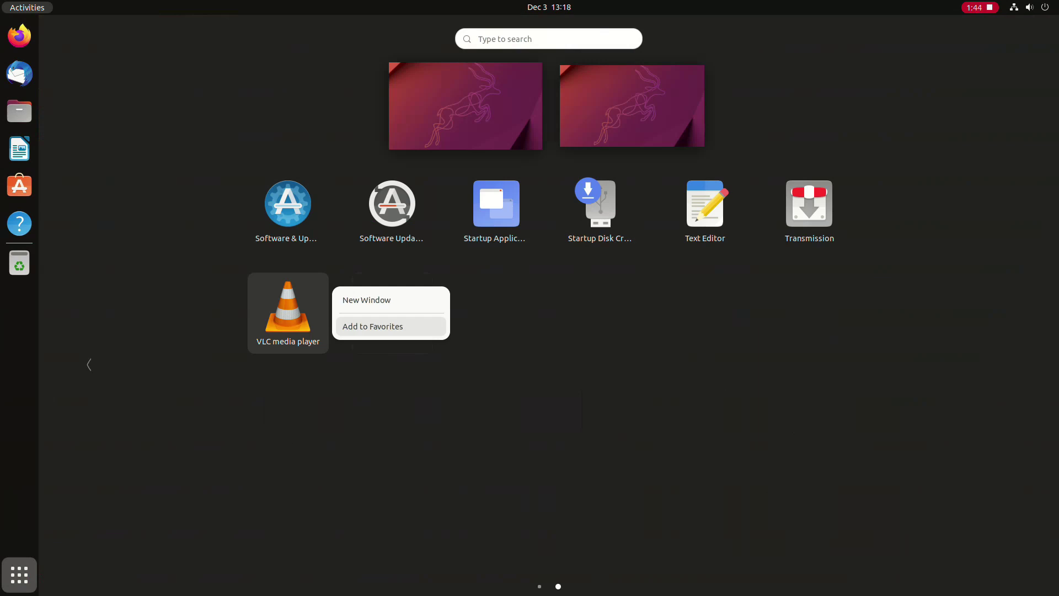
{"action": "left_click", "coordinate": [373, 326]}
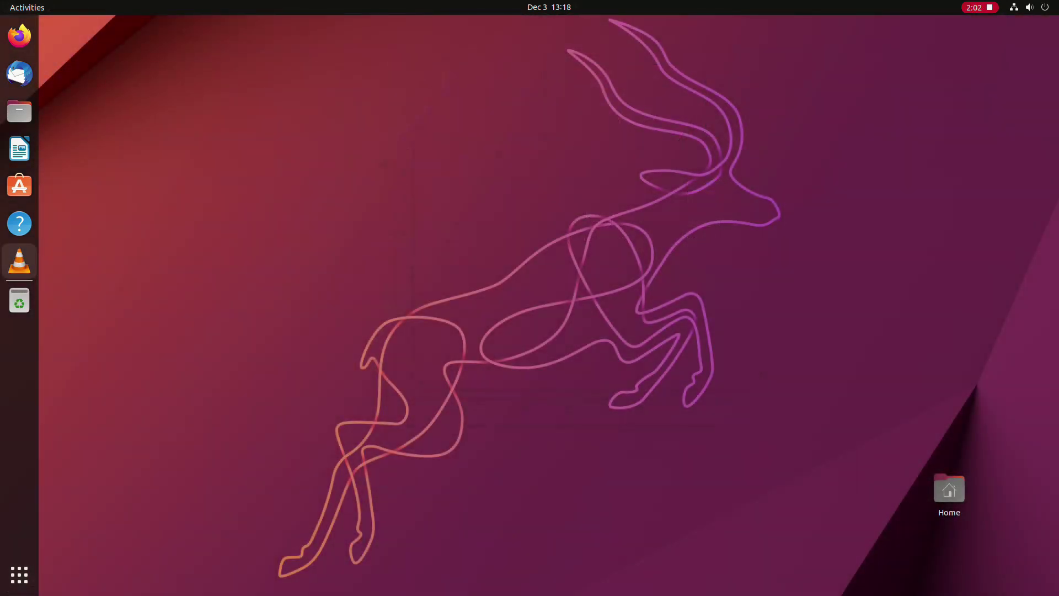
{"action": "right_click", "coordinate": [19, 260]}
{"action": "left_click", "coordinate": [83, 274]}
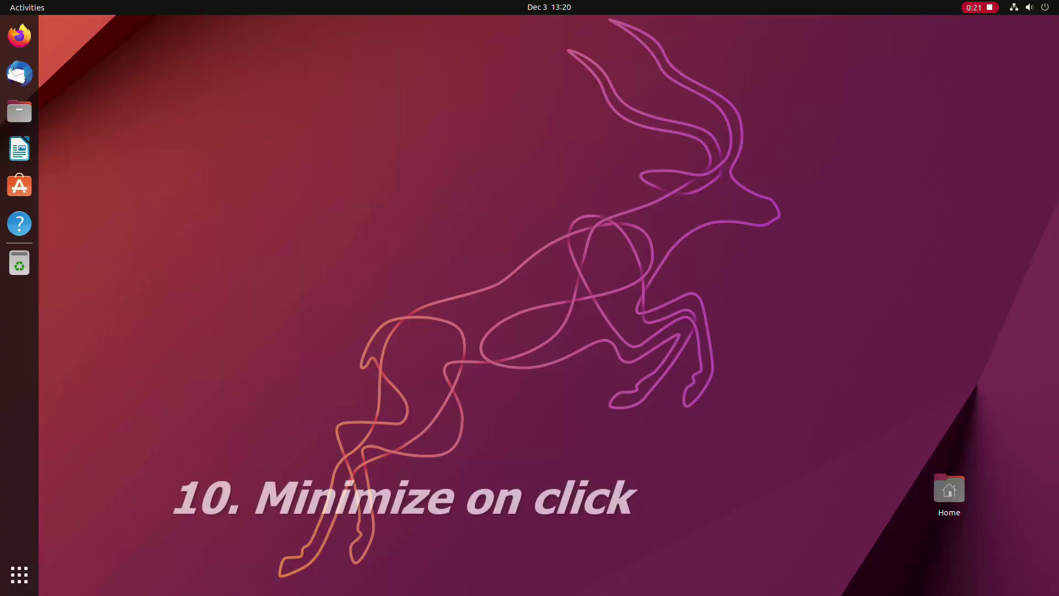
Step: Launch Firefox, minimize its window, and restore it from the dock icon
{"action": "left_click", "coordinate": [19, 35]}
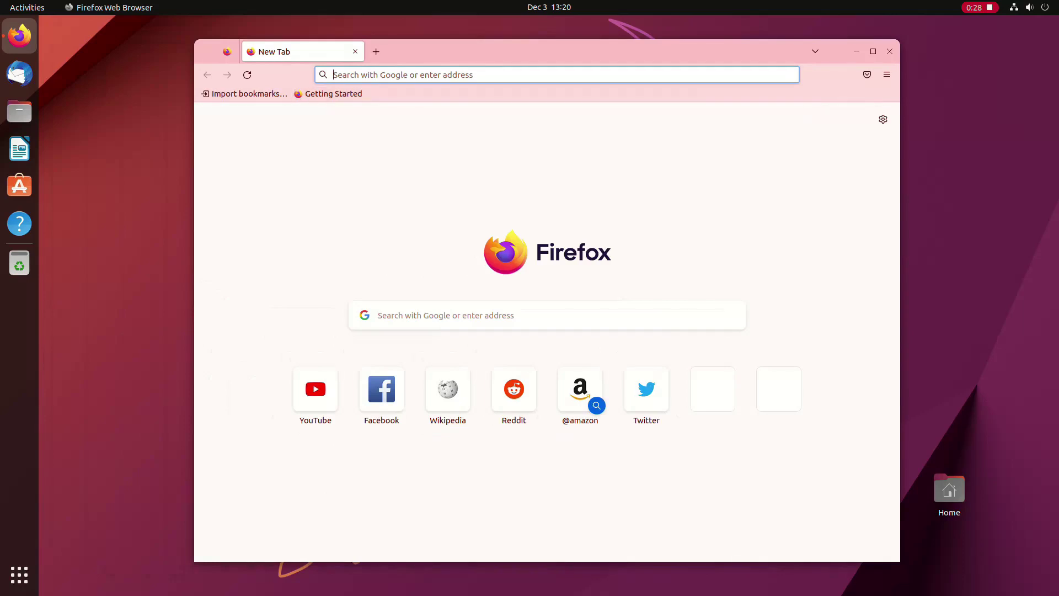
{"action": "left_click", "coordinate": [857, 51]}
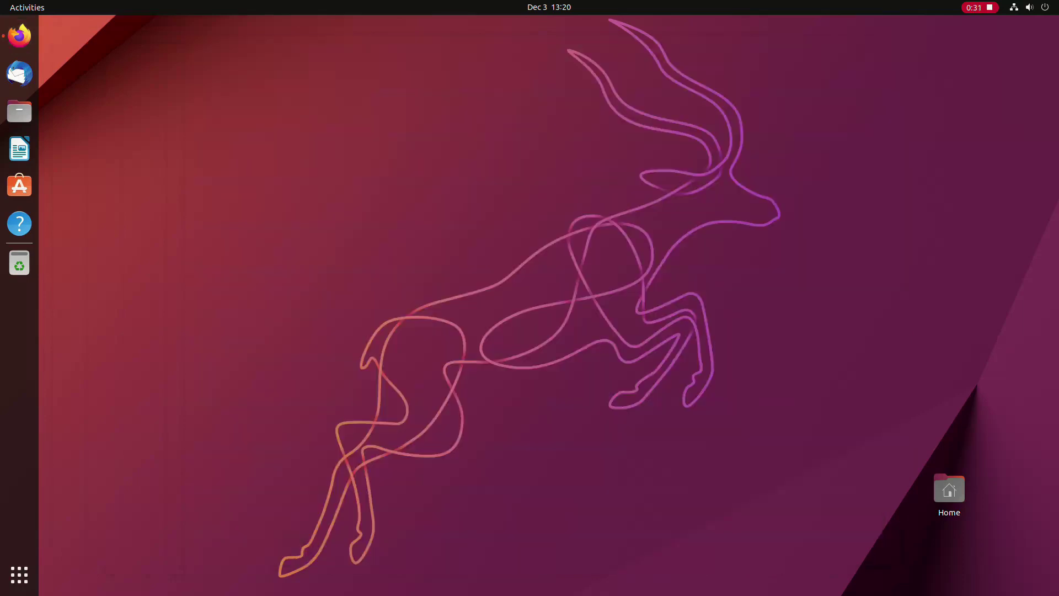
{"action": "left_click", "coordinate": [19, 35]}
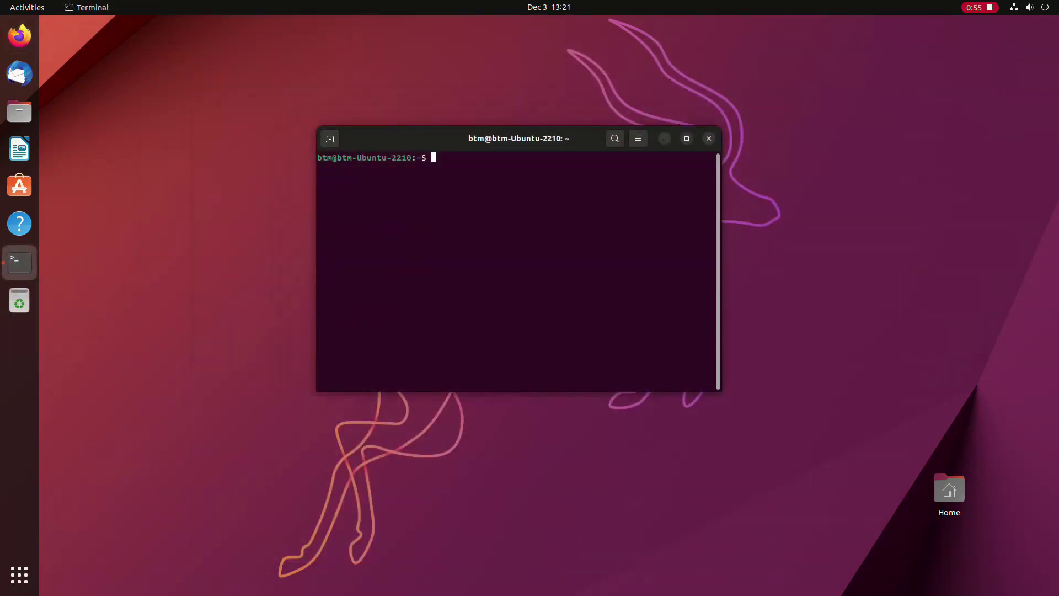
Step: Run gsettings to set dash-to-dock click-action to 'minimize', then test minimize and restore on Terminal
{"action": "type", "text": "gsettings"}
{"action": "type", "text": "set org-gnom"}
{"action": "key", "text": "BackSpace"}
{"action": "key", "text": "BackSpace"}
{"action": "key", "text": "BackSpace"}
{"action": "key", "text": "BackSpace"}
{"action": "key", "text": "BackSpace"}
{"action": "type", "text": ".gnome.shell.extensions."}
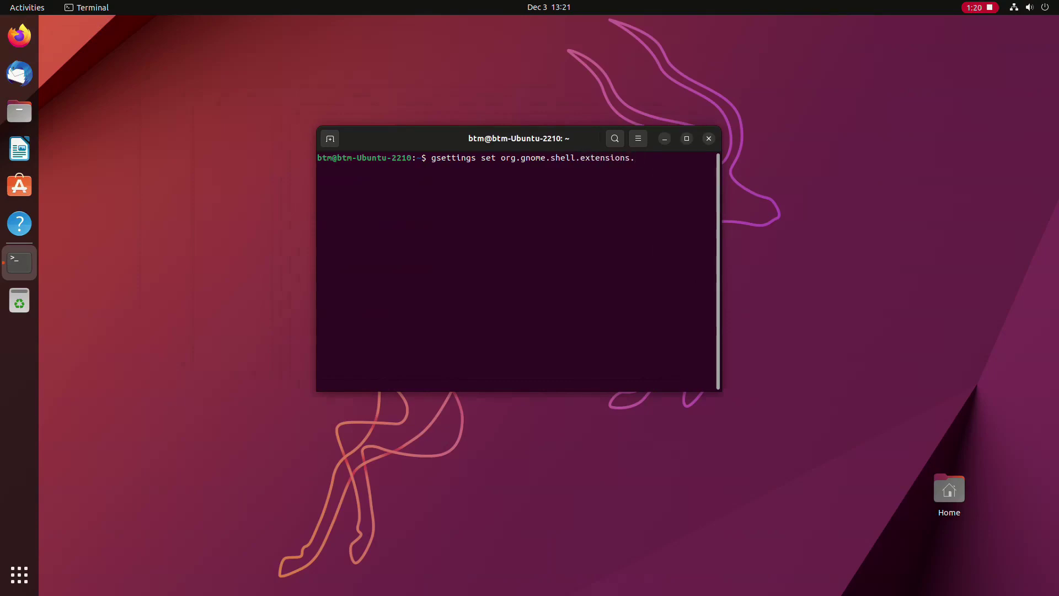
{"action": "type", "text": "dash-to-dock cl"}
{"action": "type", "text": "ick-axtion"}
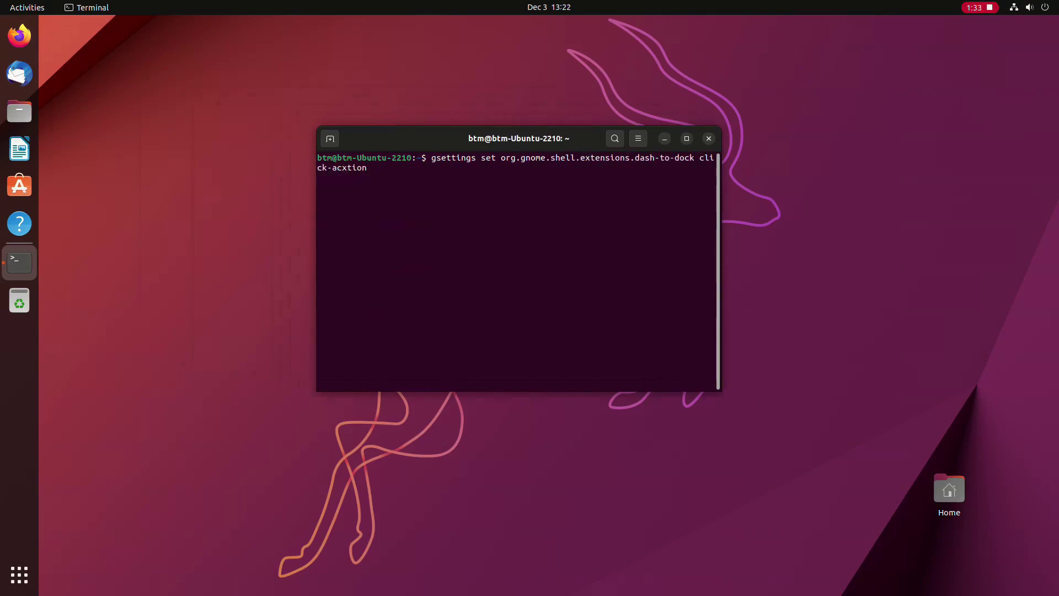
{"action": "key", "text": "Left"}
{"action": "key", "text": "Left"}
{"action": "key", "text": "Left"}
{"action": "key", "text": "Left"}
{"action": "key", "text": "BackSpace"}
{"action": "type", "text": "c"}
{"action": "key", "text": "End"}
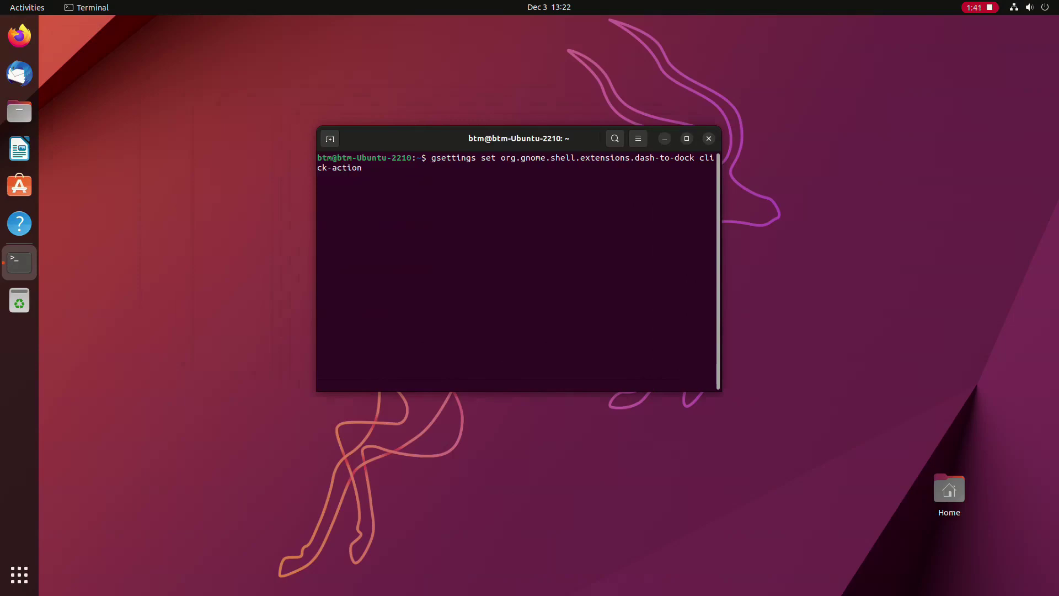
{"action": "type", "text": "'minimize'"}
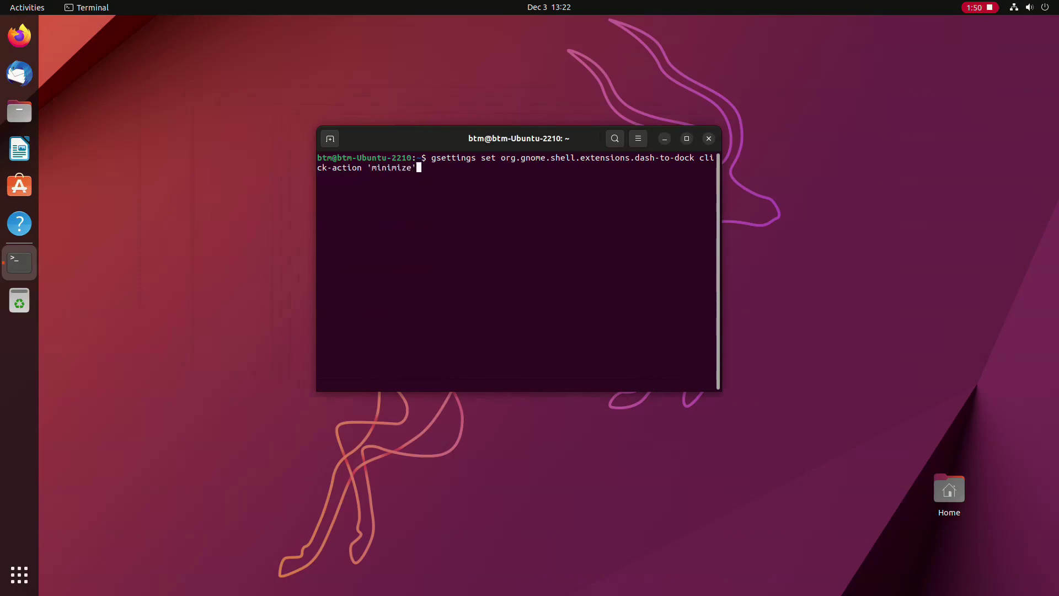
{"action": "key", "text": "Return"}
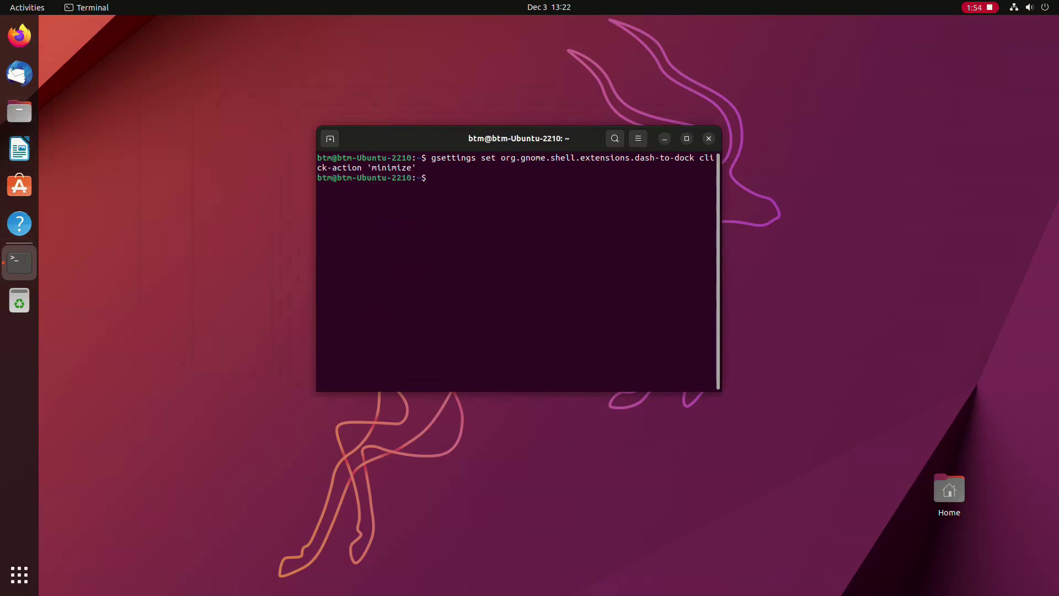
{"action": "left_click", "coordinate": [19, 262]}
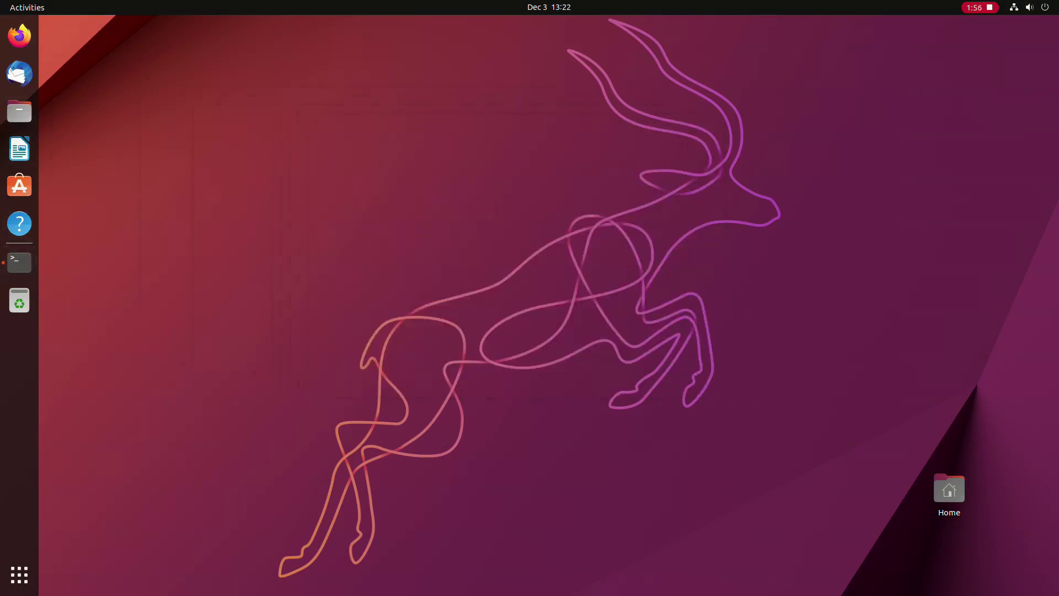
{"action": "left_click", "coordinate": [19, 263]}
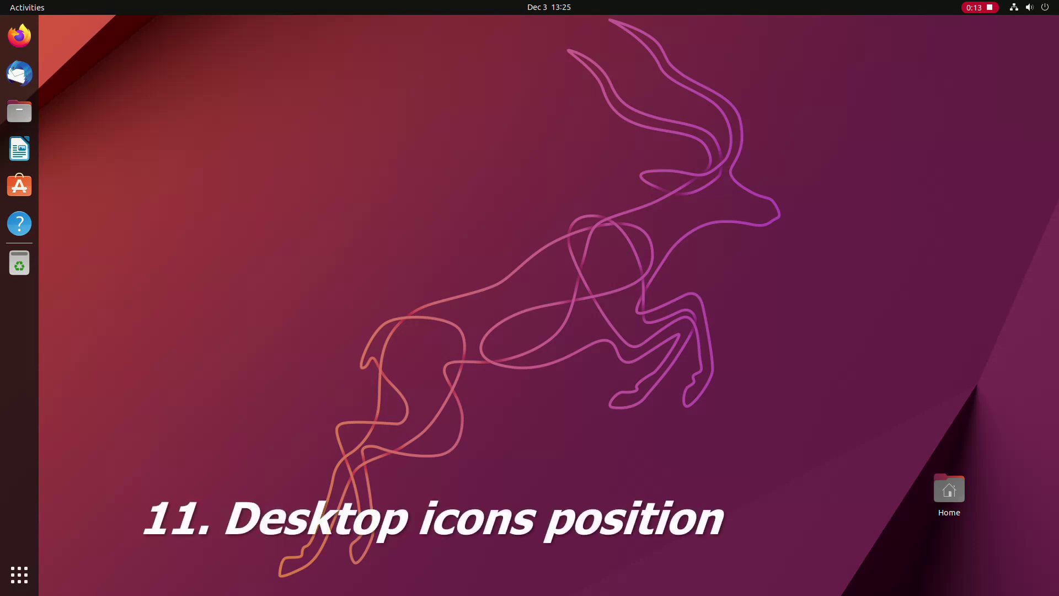
Step: Select then deselect the desktop Home icon, and bring up the Show Applications grid
{"action": "left_click", "coordinate": [949, 491]}
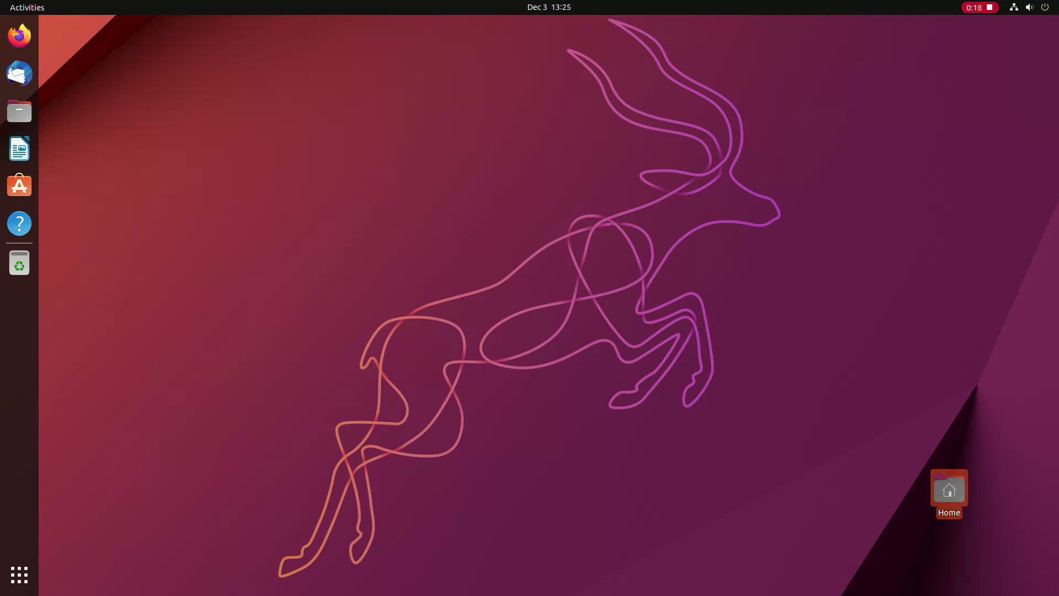
{"action": "key", "text": "Escape"}
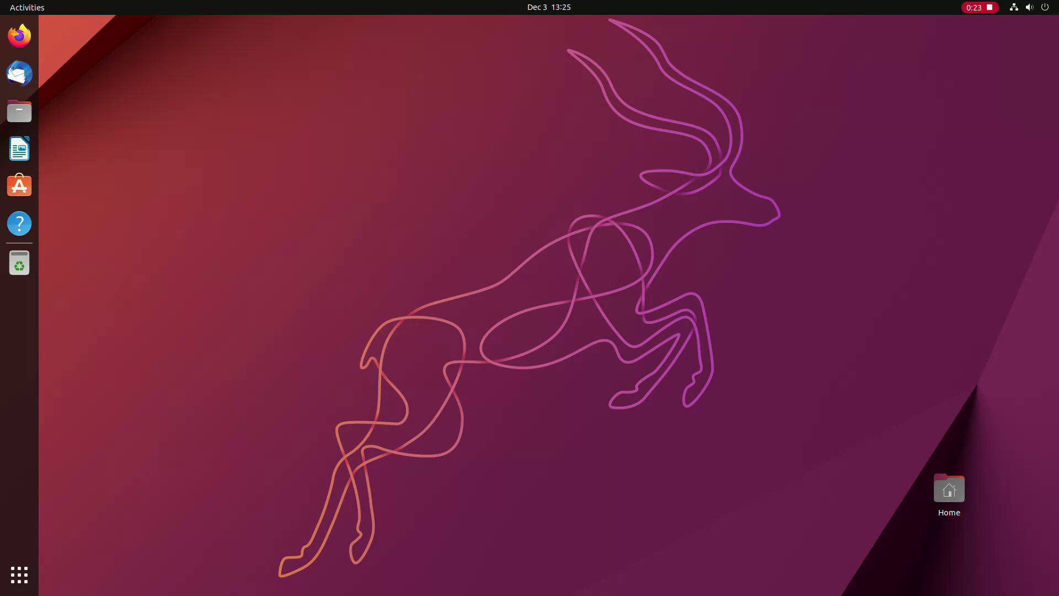
{"action": "left_click", "coordinate": [19, 574]}
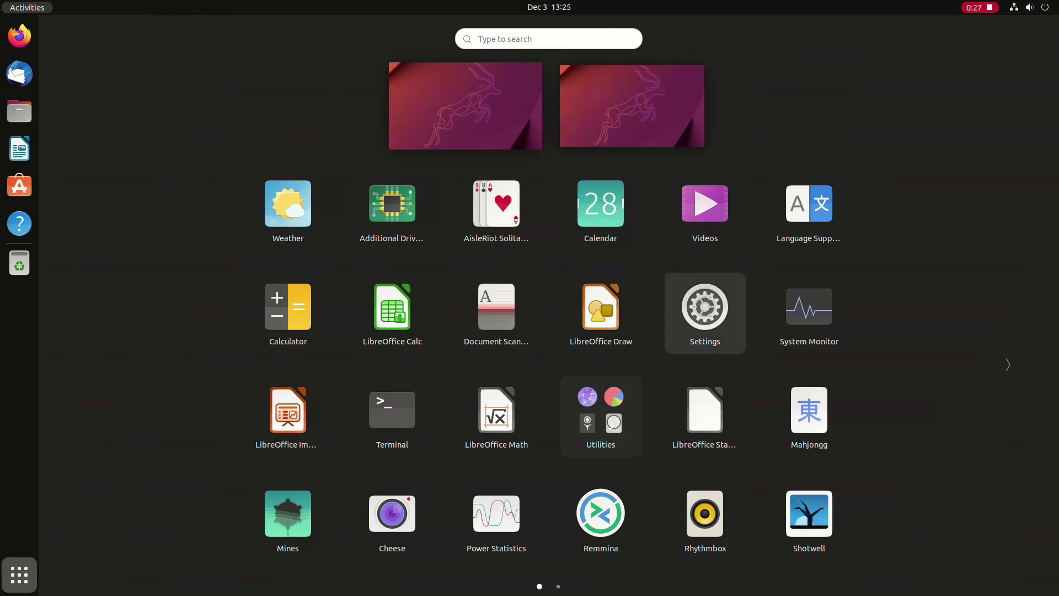
Step: In Settings, set Position of New Icons to Top Left
{"action": "left_click", "coordinate": [705, 309]}
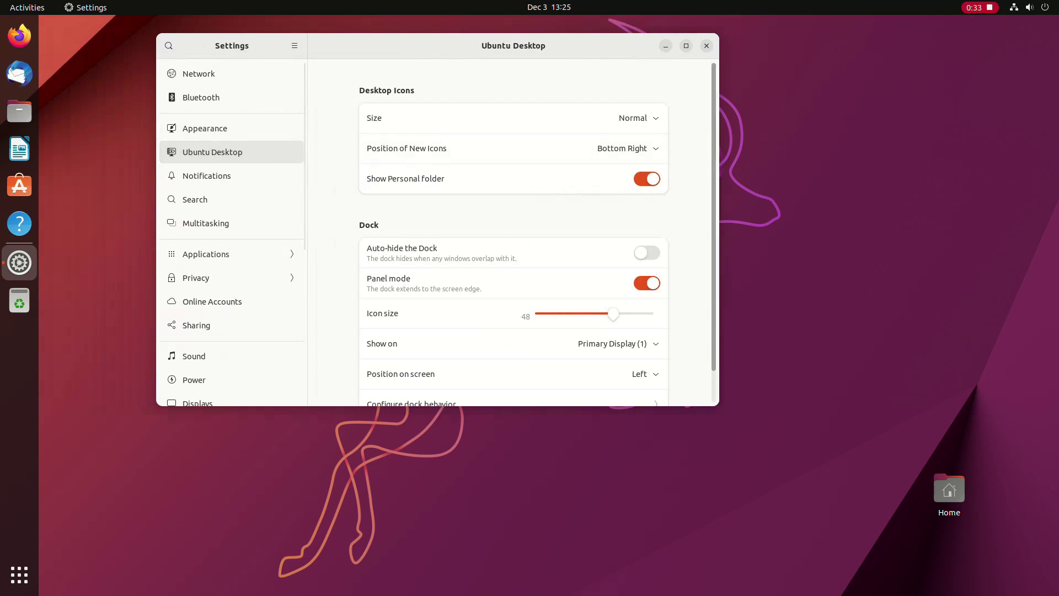
{"action": "left_click", "coordinate": [628, 148]}
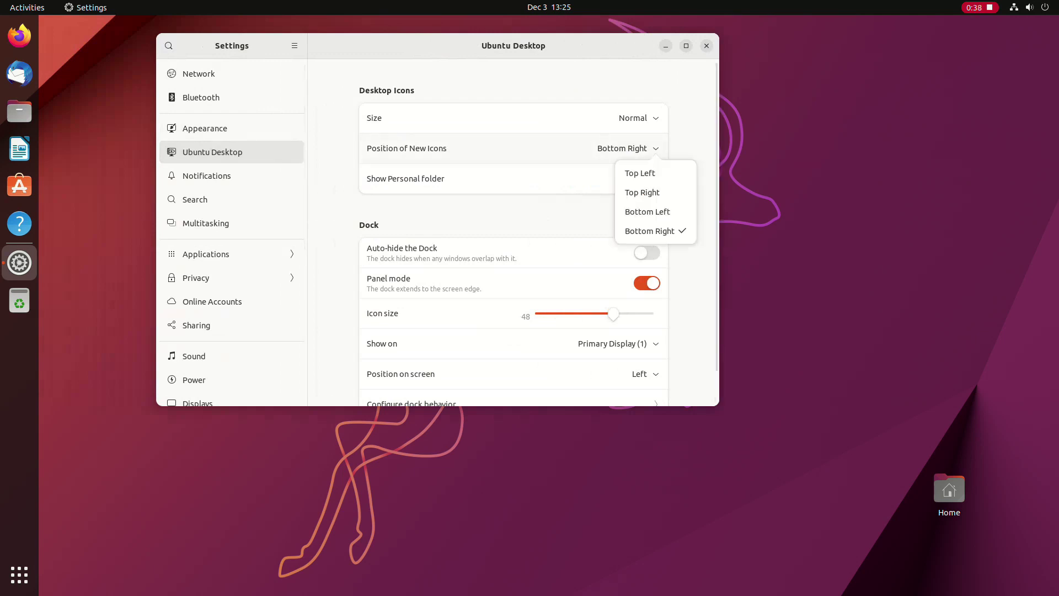
{"action": "left_click", "coordinate": [641, 173]}
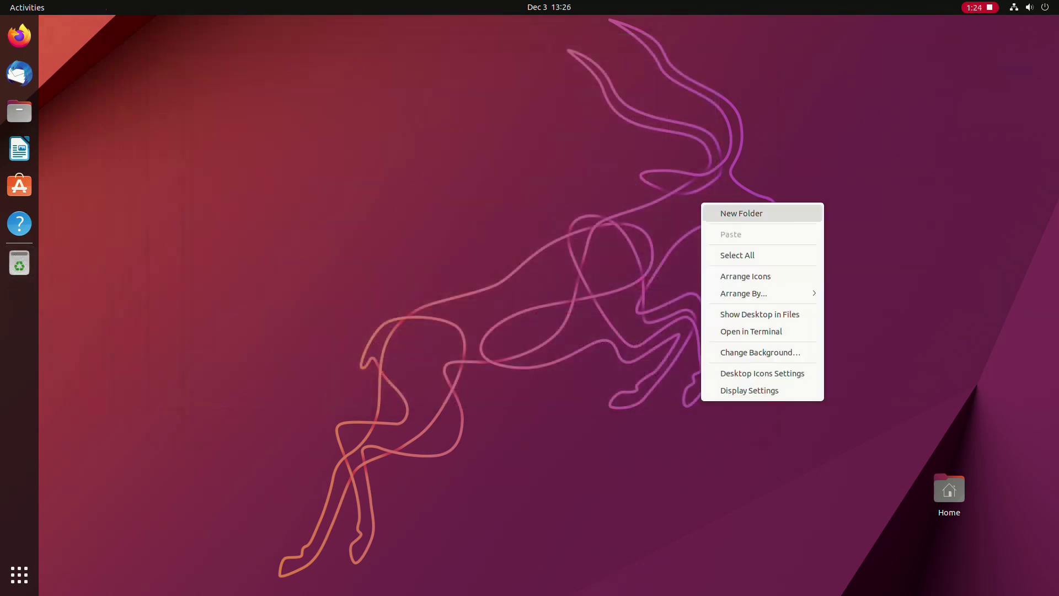
{"action": "key", "text": "Escape"}
Step: Create a new desktop folder named 'anythin'
{"action": "key", "text": "ctrl+shift+n"}
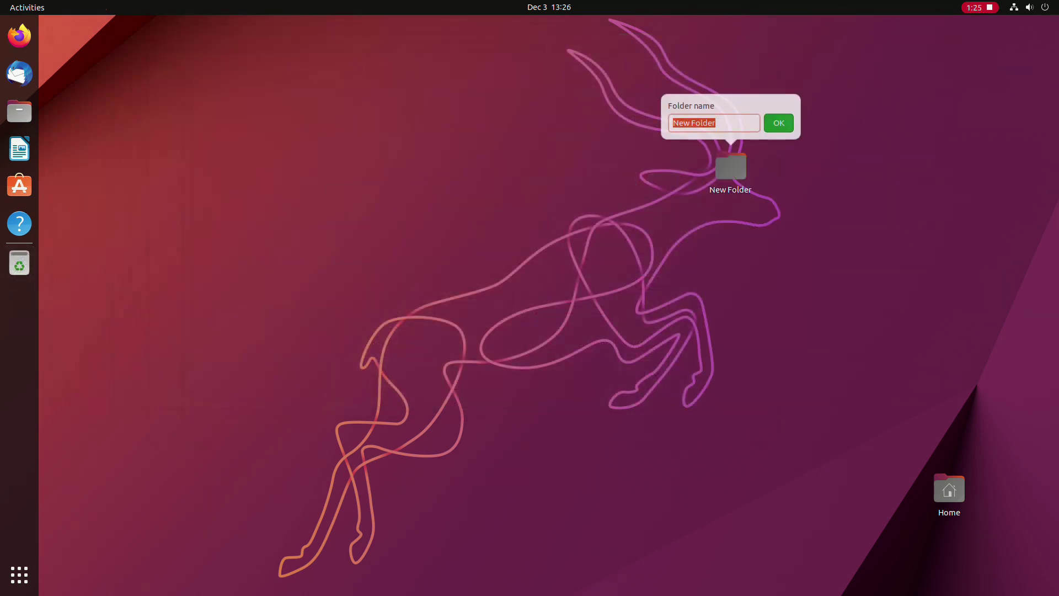
{"action": "type", "text": "anything"}
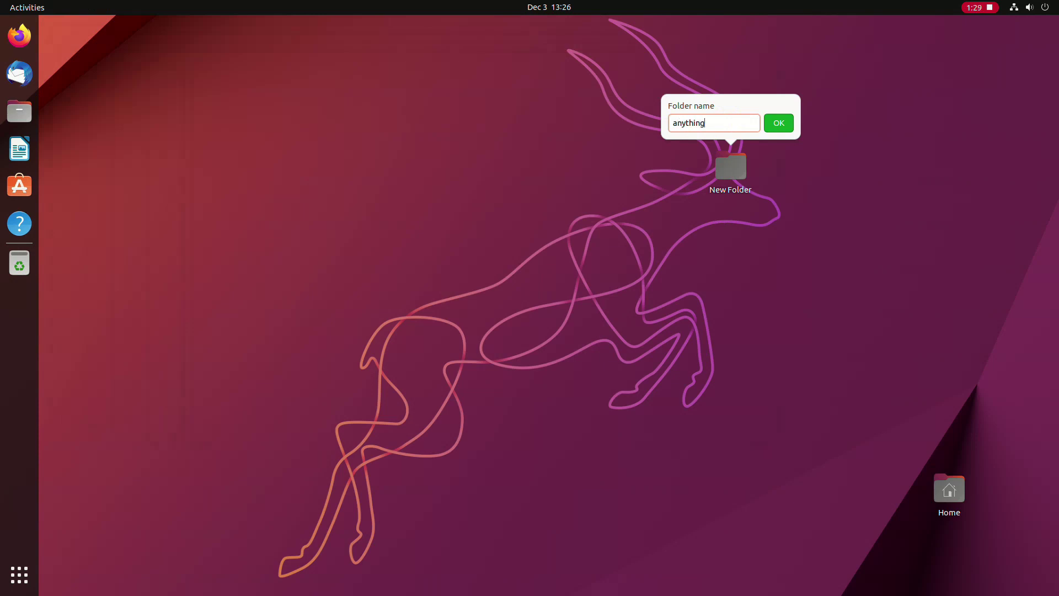
{"action": "key", "text": "Return"}
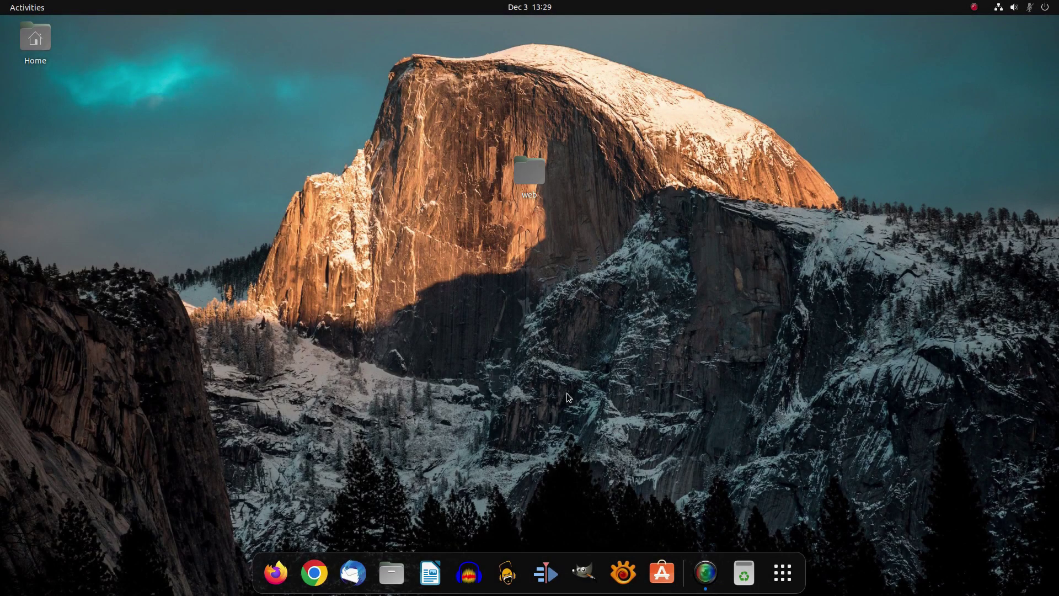
Step: Open and close the calendar panel and Activities overview, then open Home in Files
{"action": "left_click", "coordinate": [530, 6]}
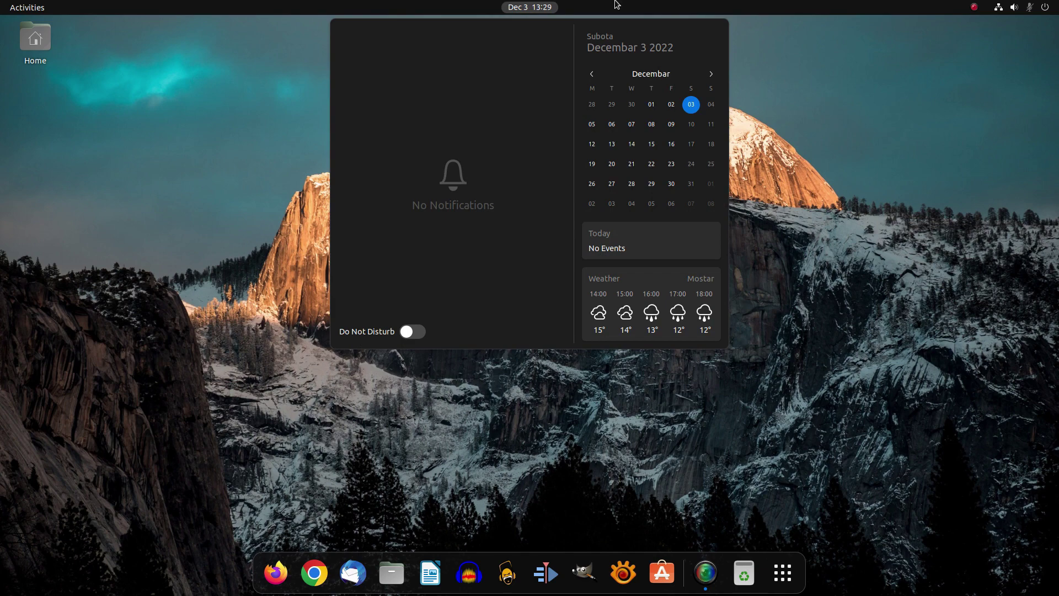
{"action": "left_click", "coordinate": [539, 8]}
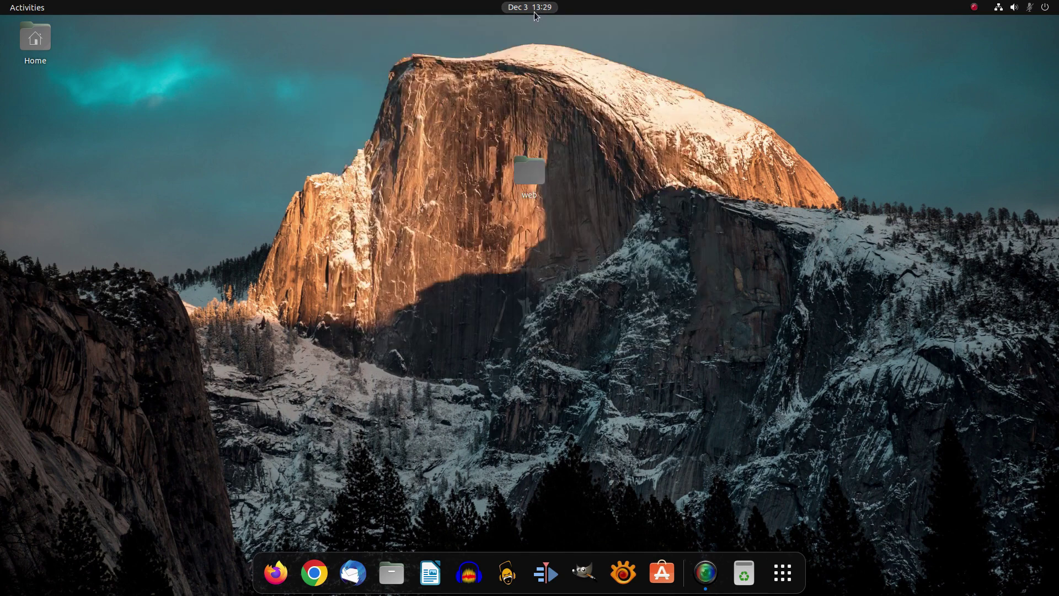
{"action": "left_click", "coordinate": [27, 7]}
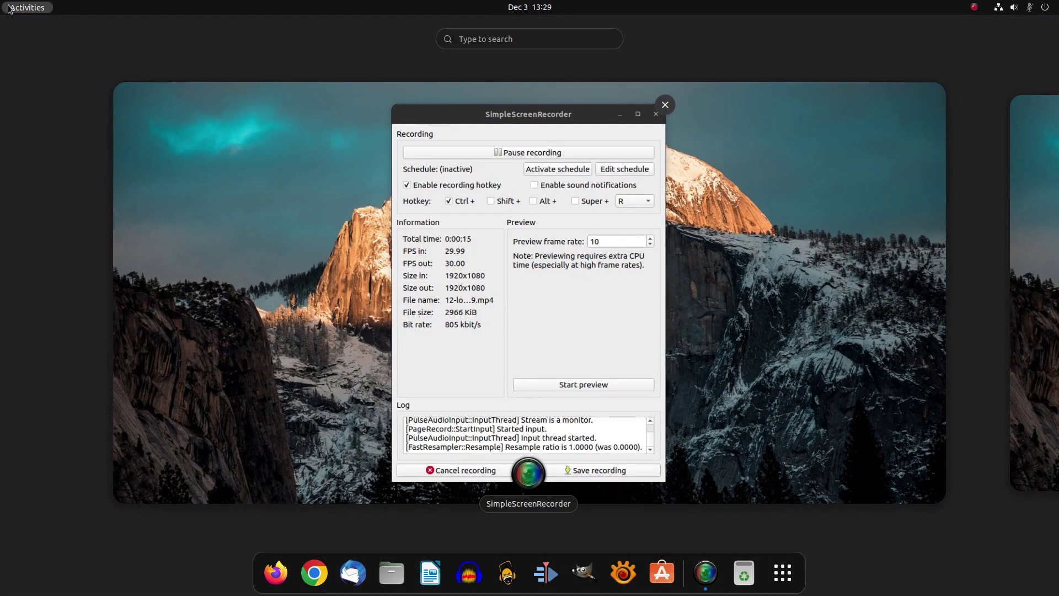
{"action": "key", "text": "Escape"}
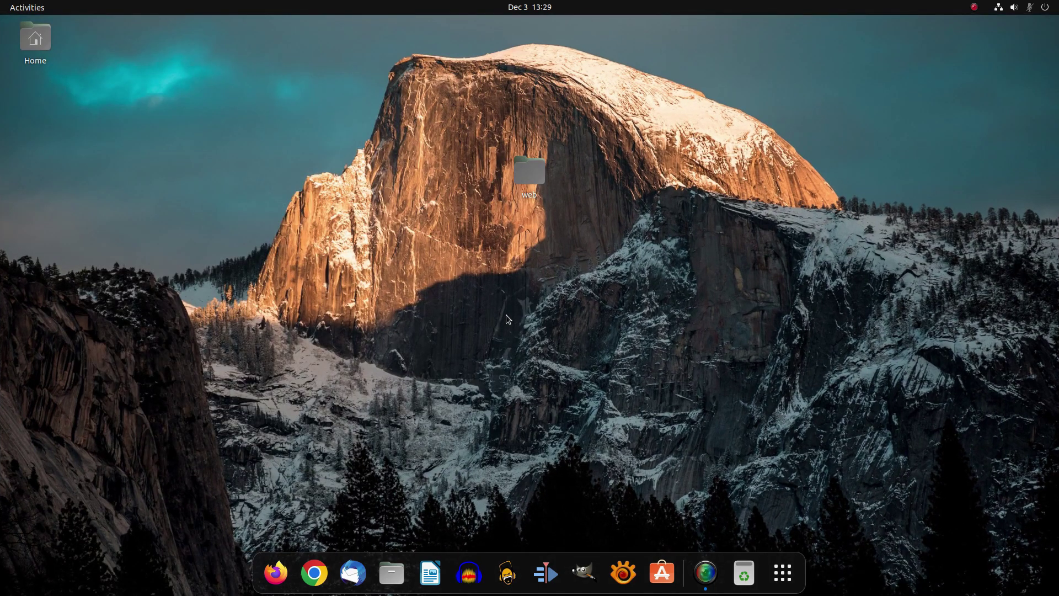
{"action": "left_click", "coordinate": [392, 573]}
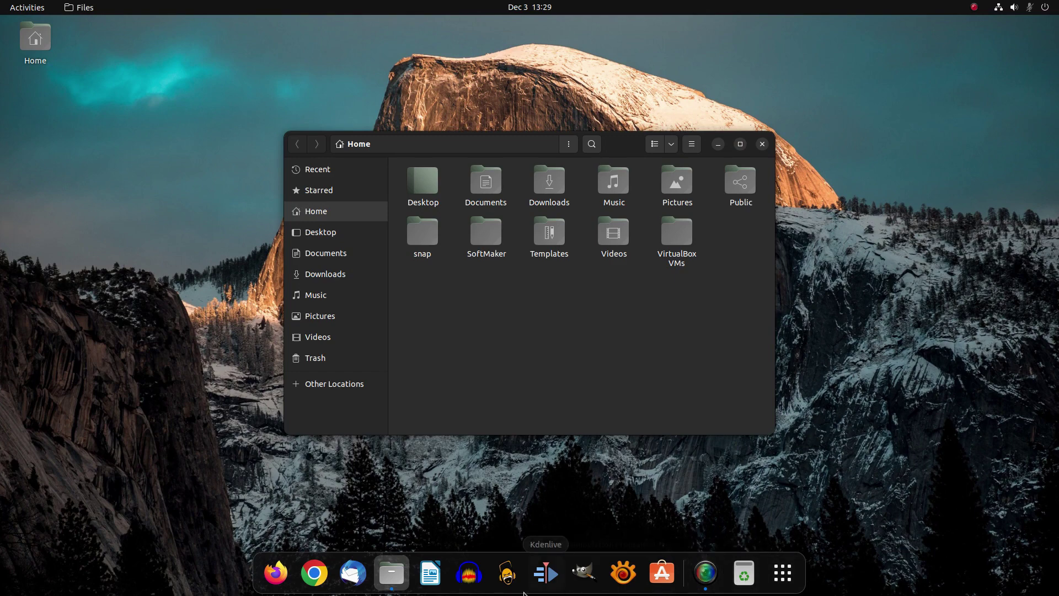
{"action": "left_click", "coordinate": [787, 576]}
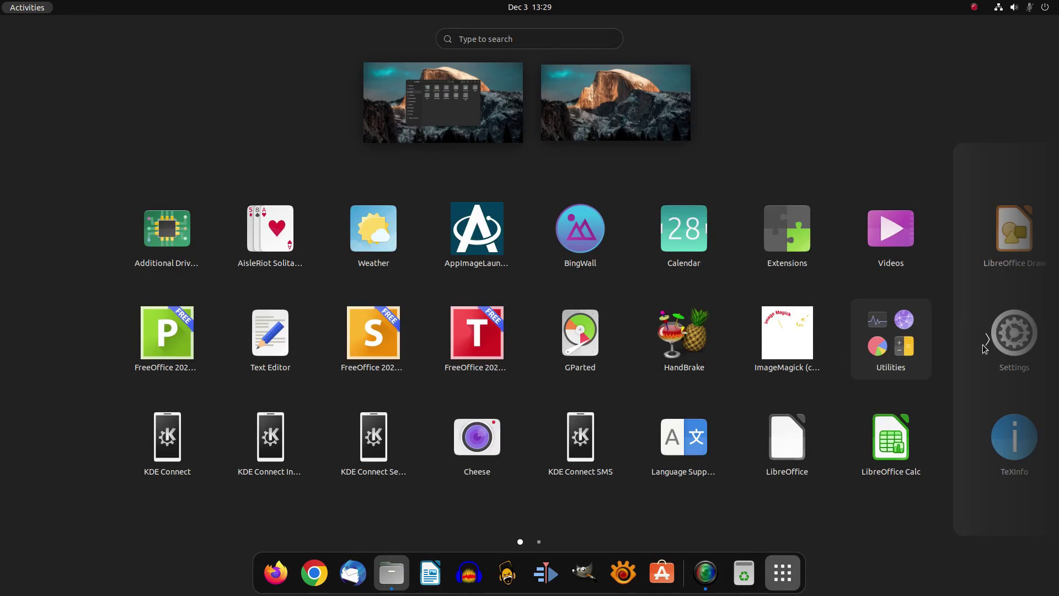
{"action": "left_click", "coordinate": [992, 341]}
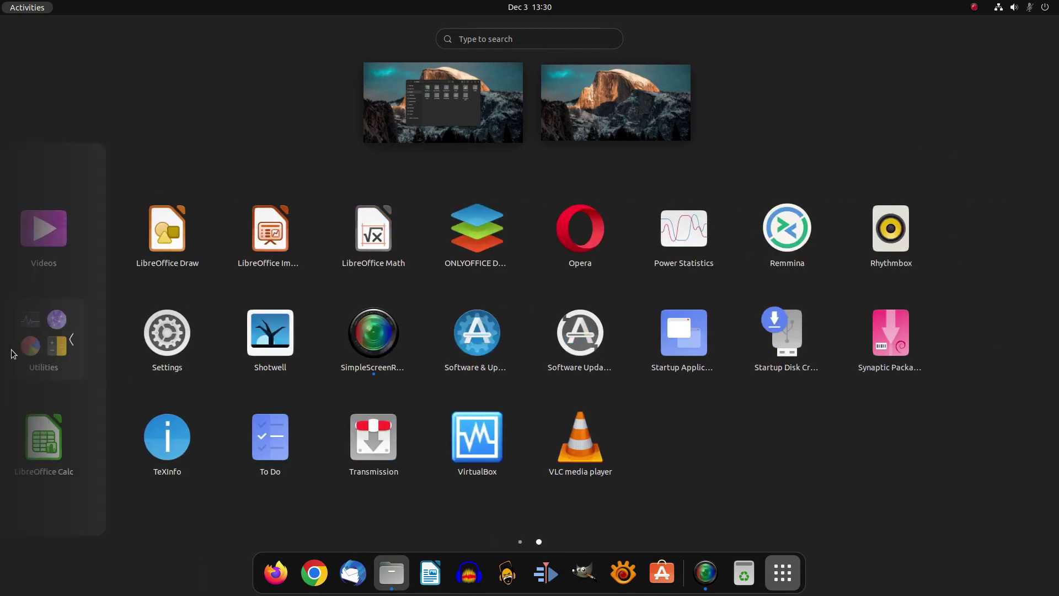
{"action": "left_click", "coordinate": [40, 353]}
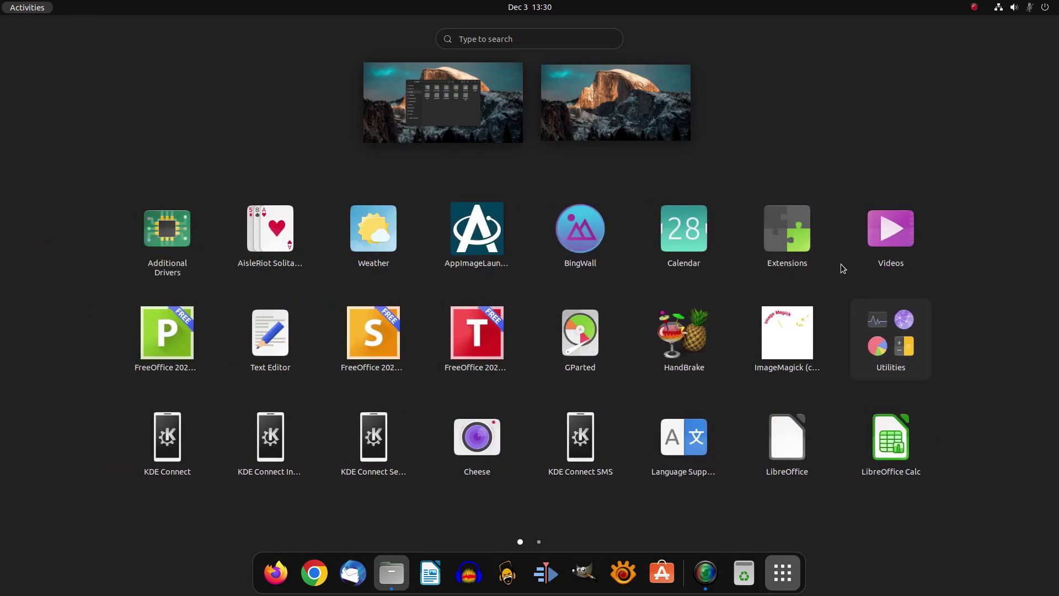
{"action": "left_click", "coordinate": [841, 270]}
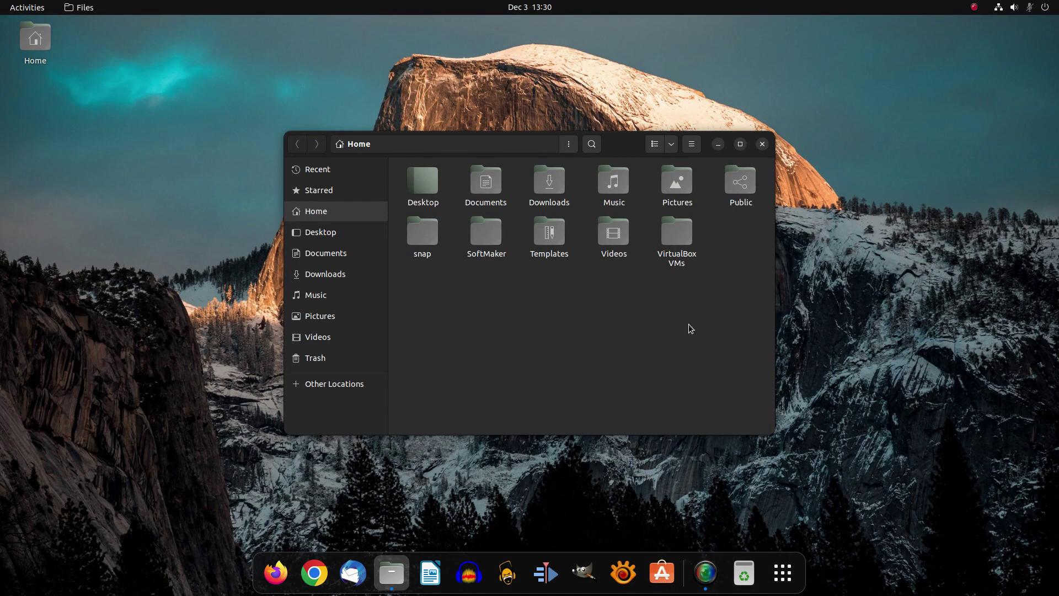
{"action": "left_click", "coordinate": [763, 144]}
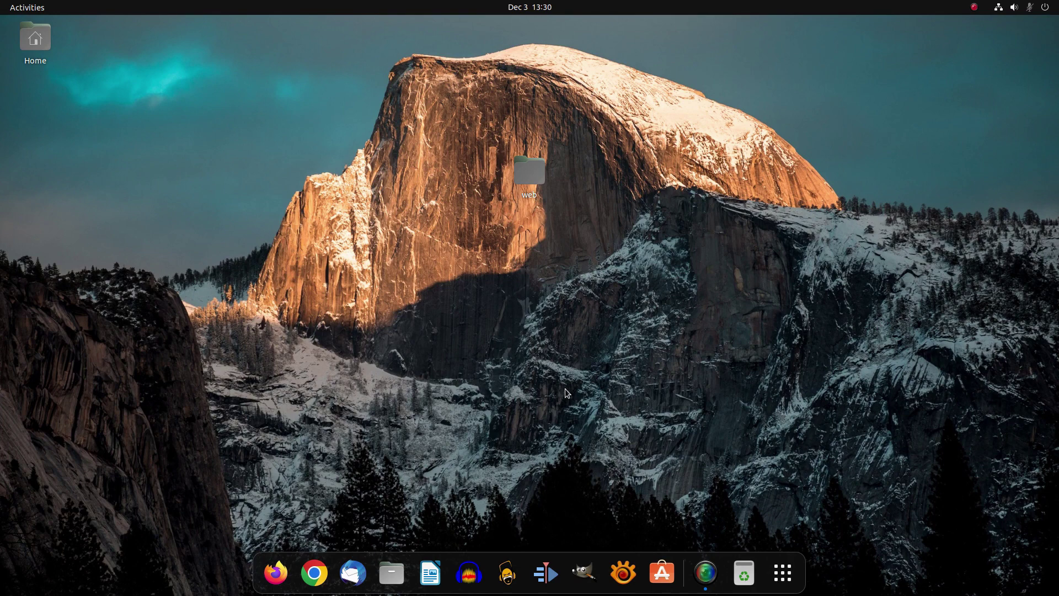
{"action": "left_click", "coordinate": [391, 573]}
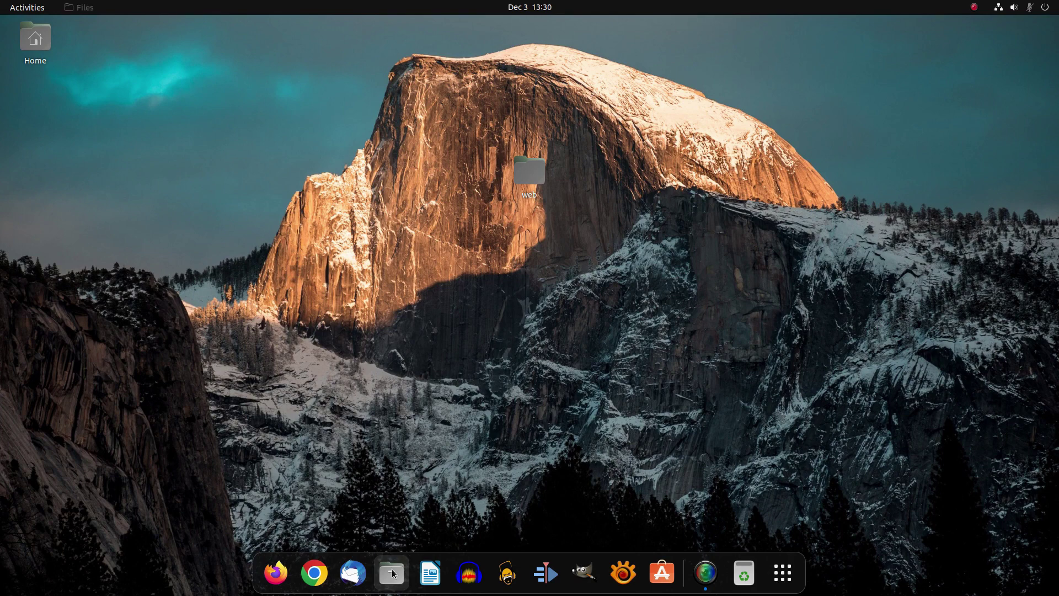